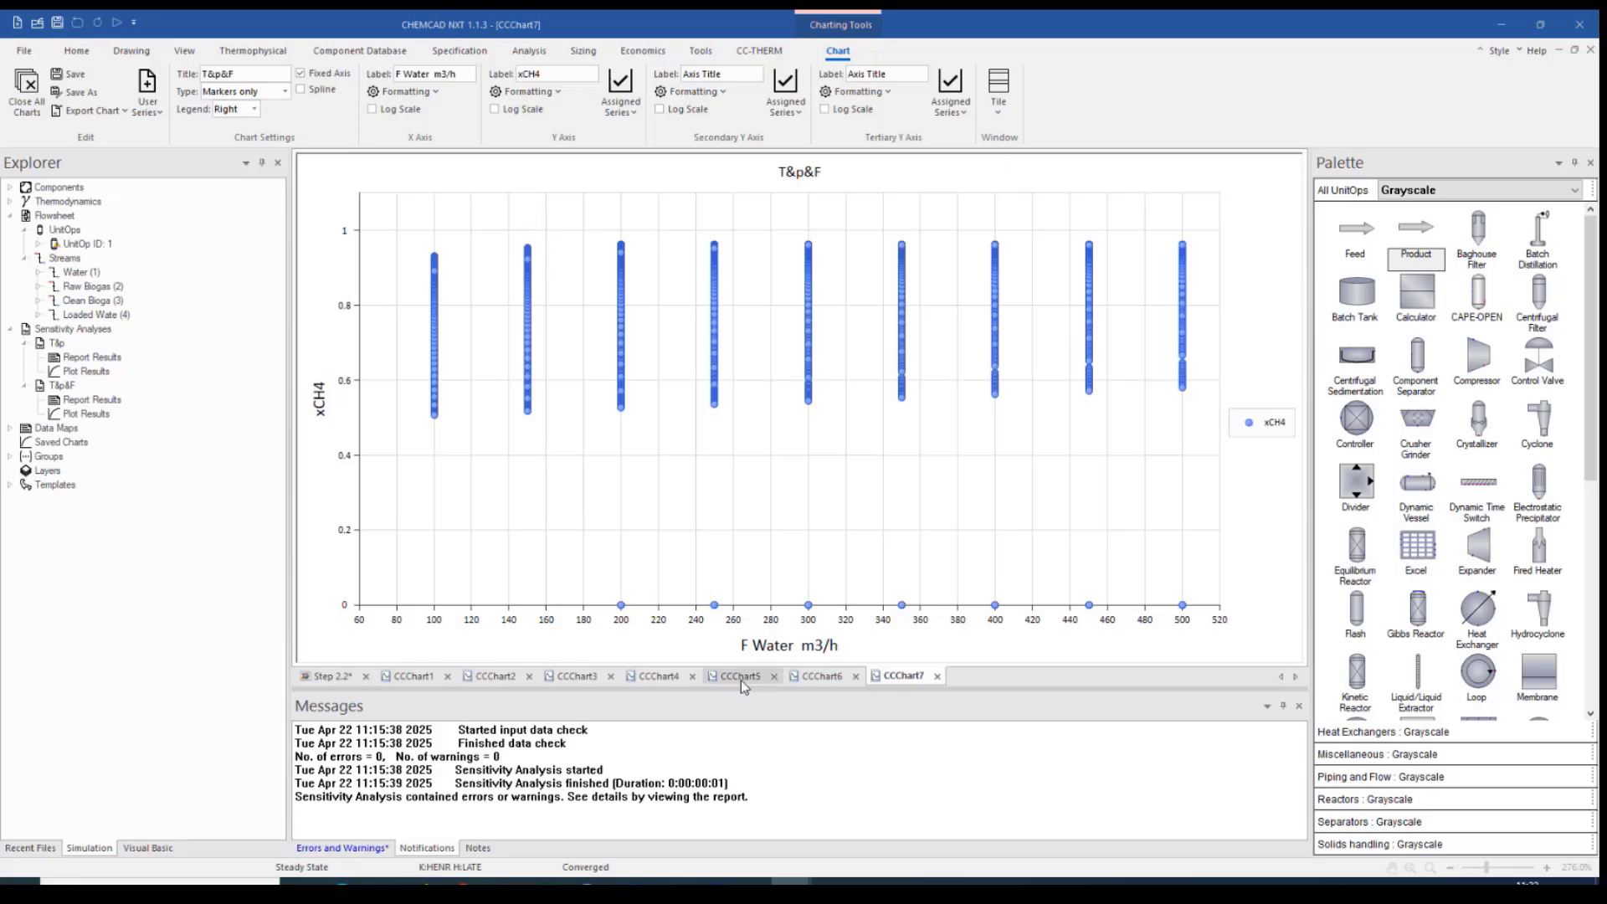
Review the T&p&F and T&p sensitivity charts, including the xCH4 histogram, and close all open charts
{"action": "left_click", "coordinate": [825, 678]}
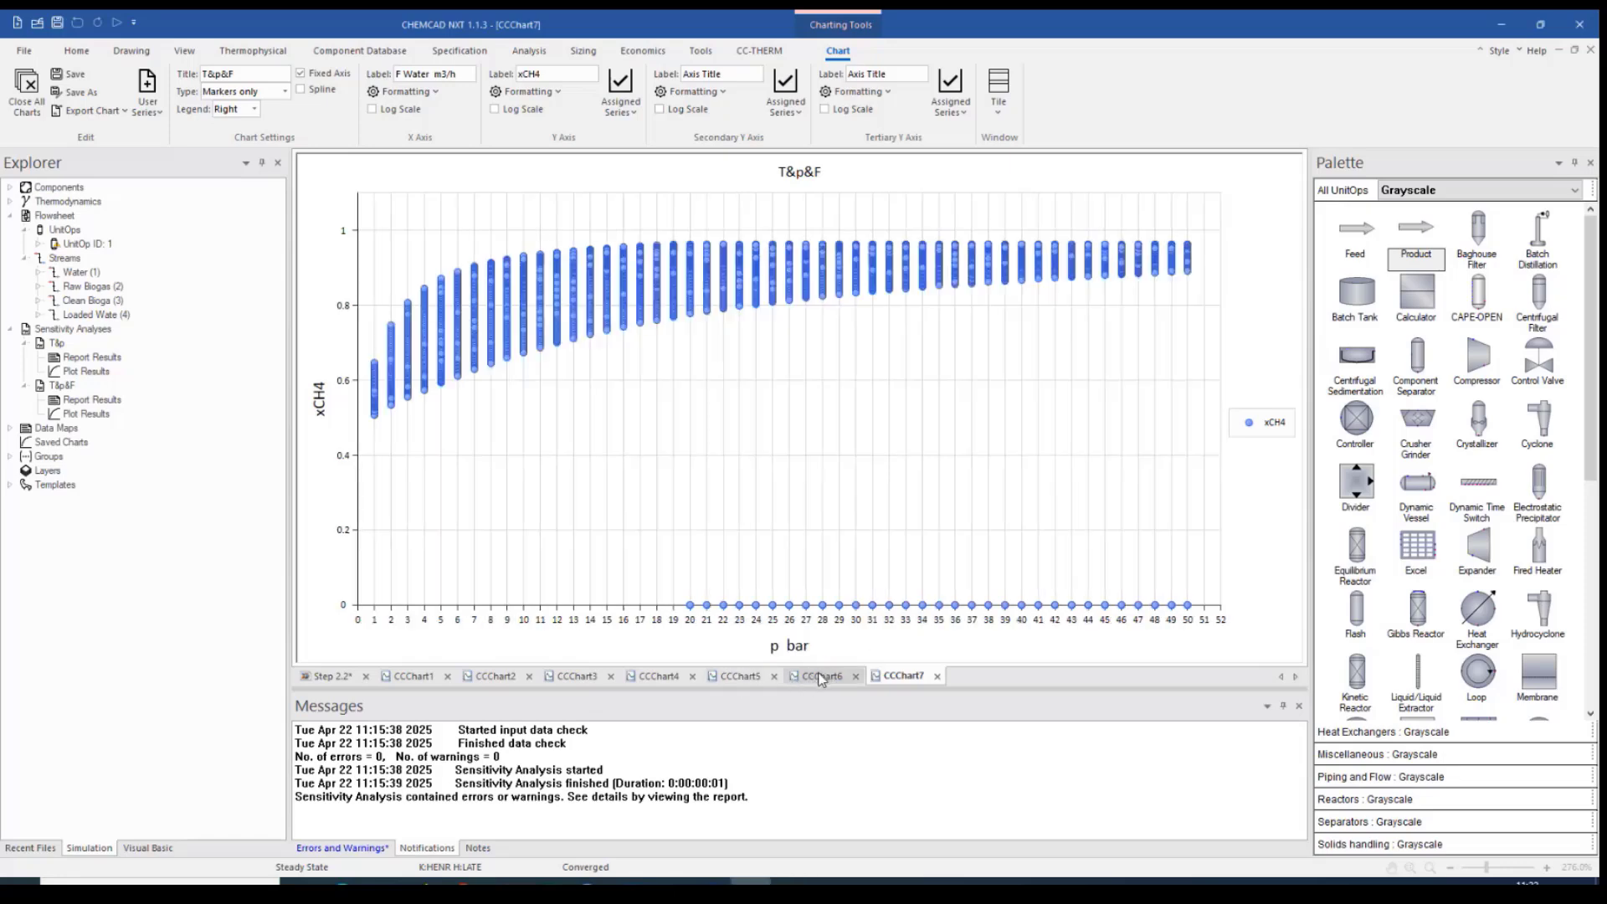
{"action": "left_click", "coordinate": [656, 680]}
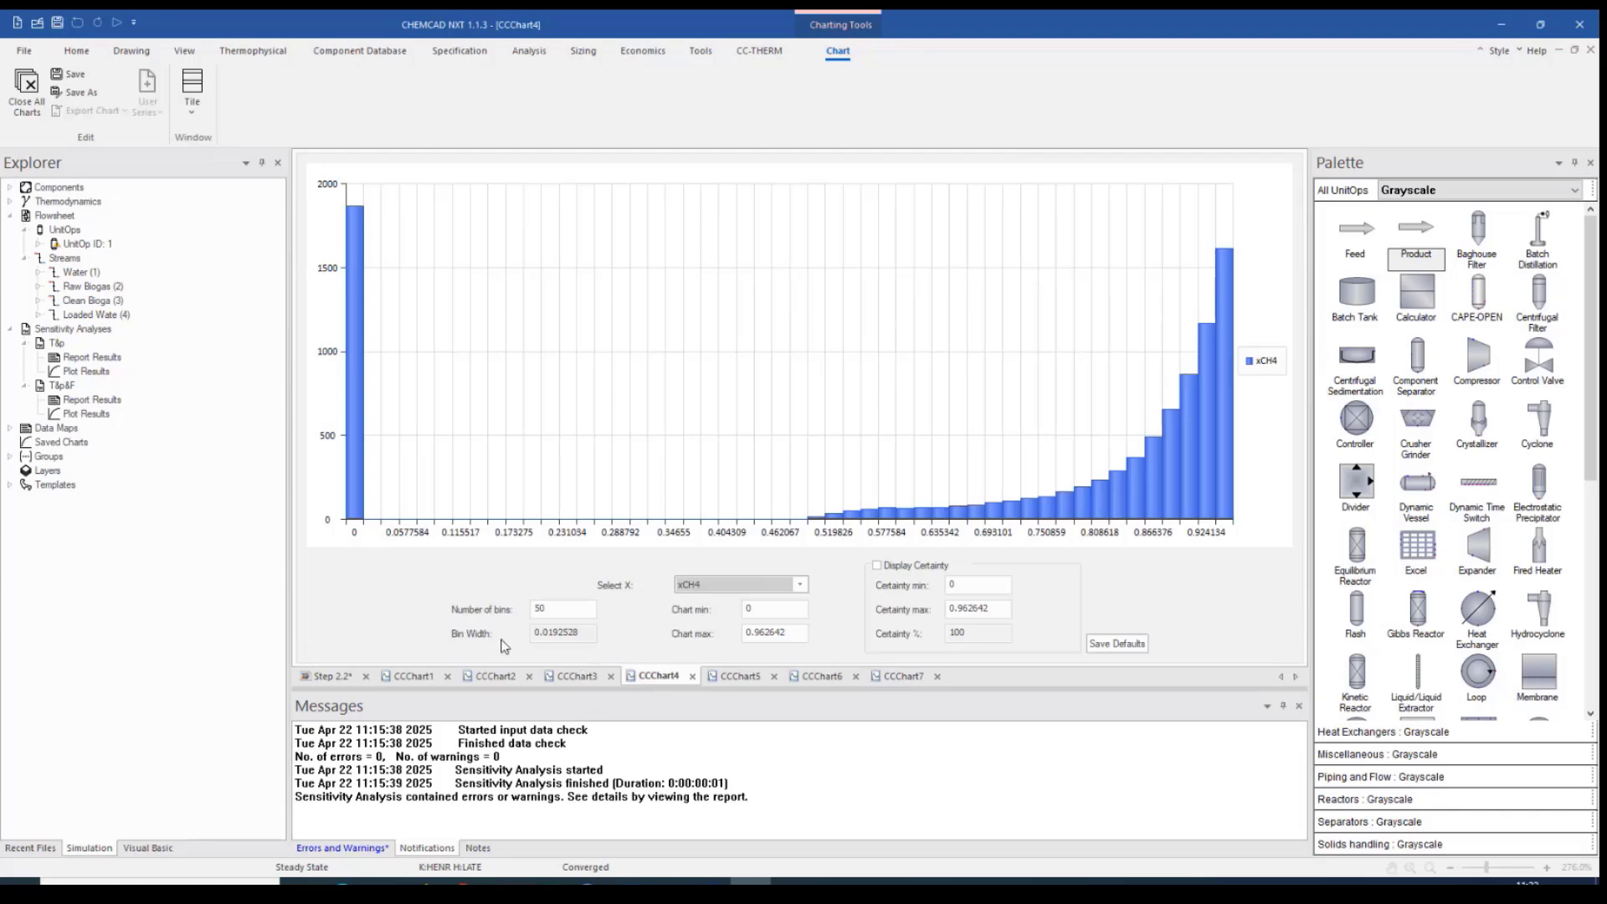
{"action": "left_click", "coordinate": [497, 678]}
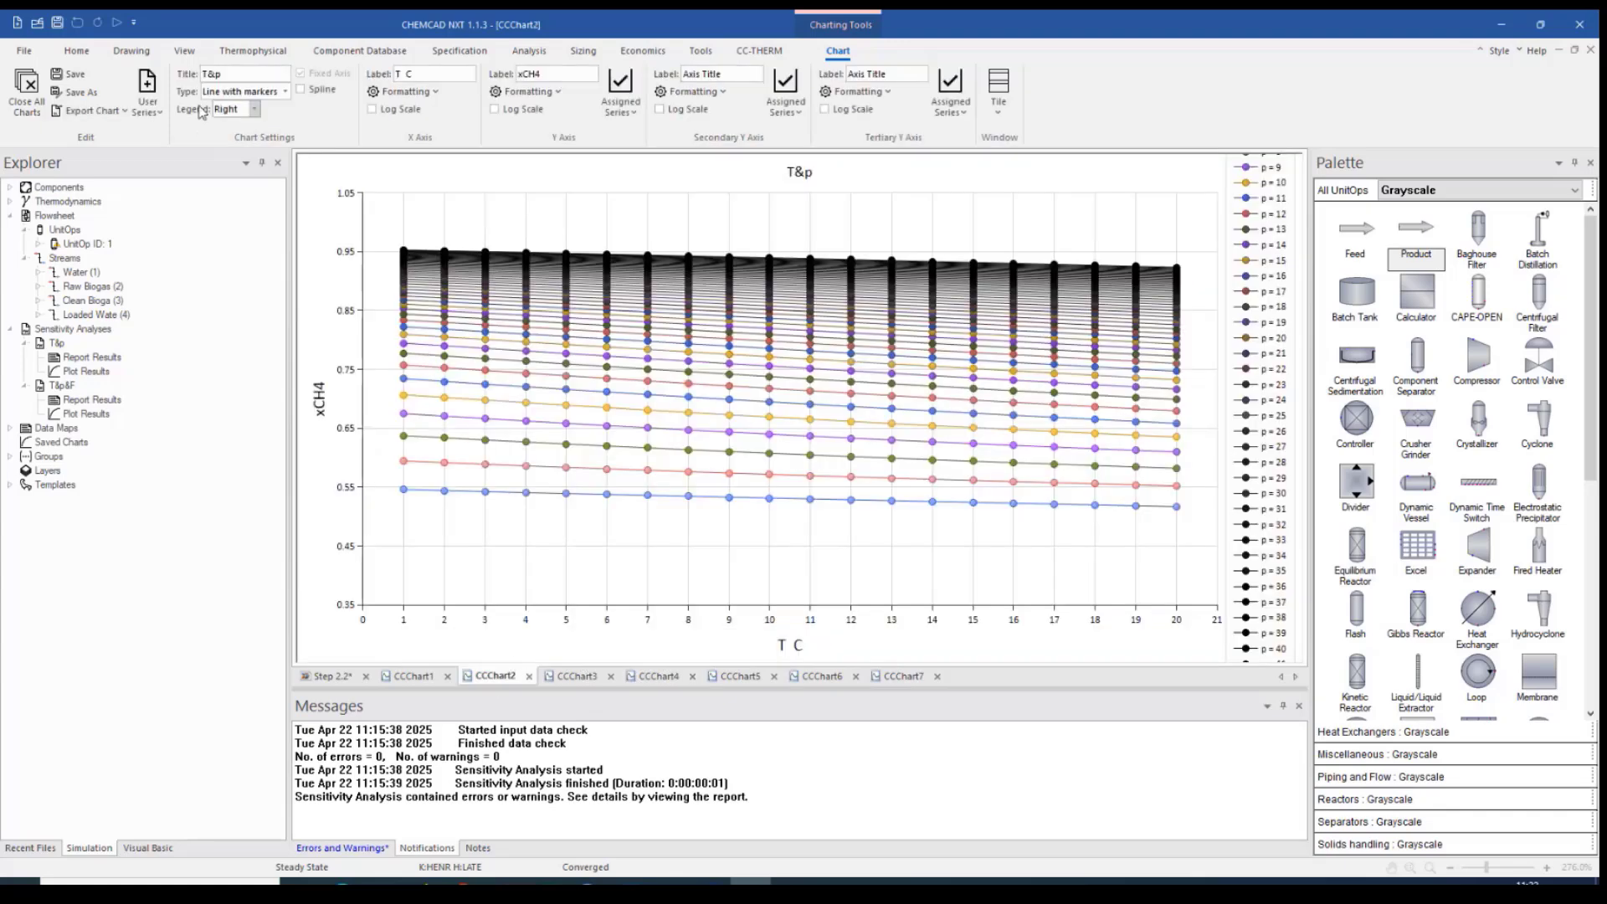
{"action": "left_click", "coordinate": [21, 84]}
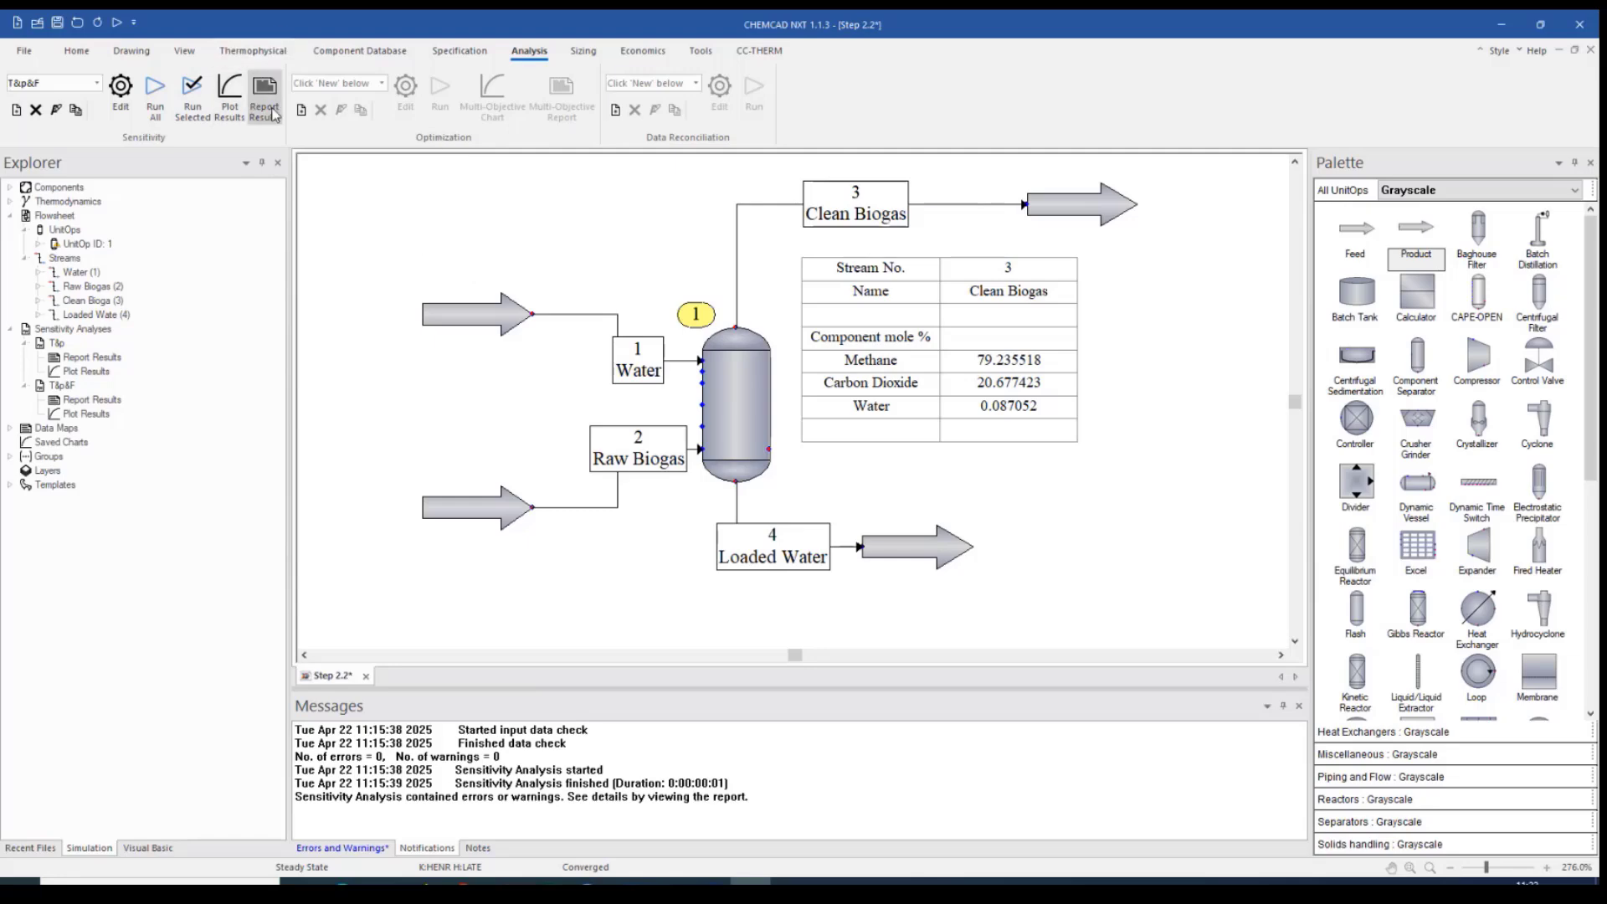
Set the report viewer to MS Excel and generate the results report for the T&p&F sensitivity analysis
{"action": "left_click", "coordinate": [75, 52]}
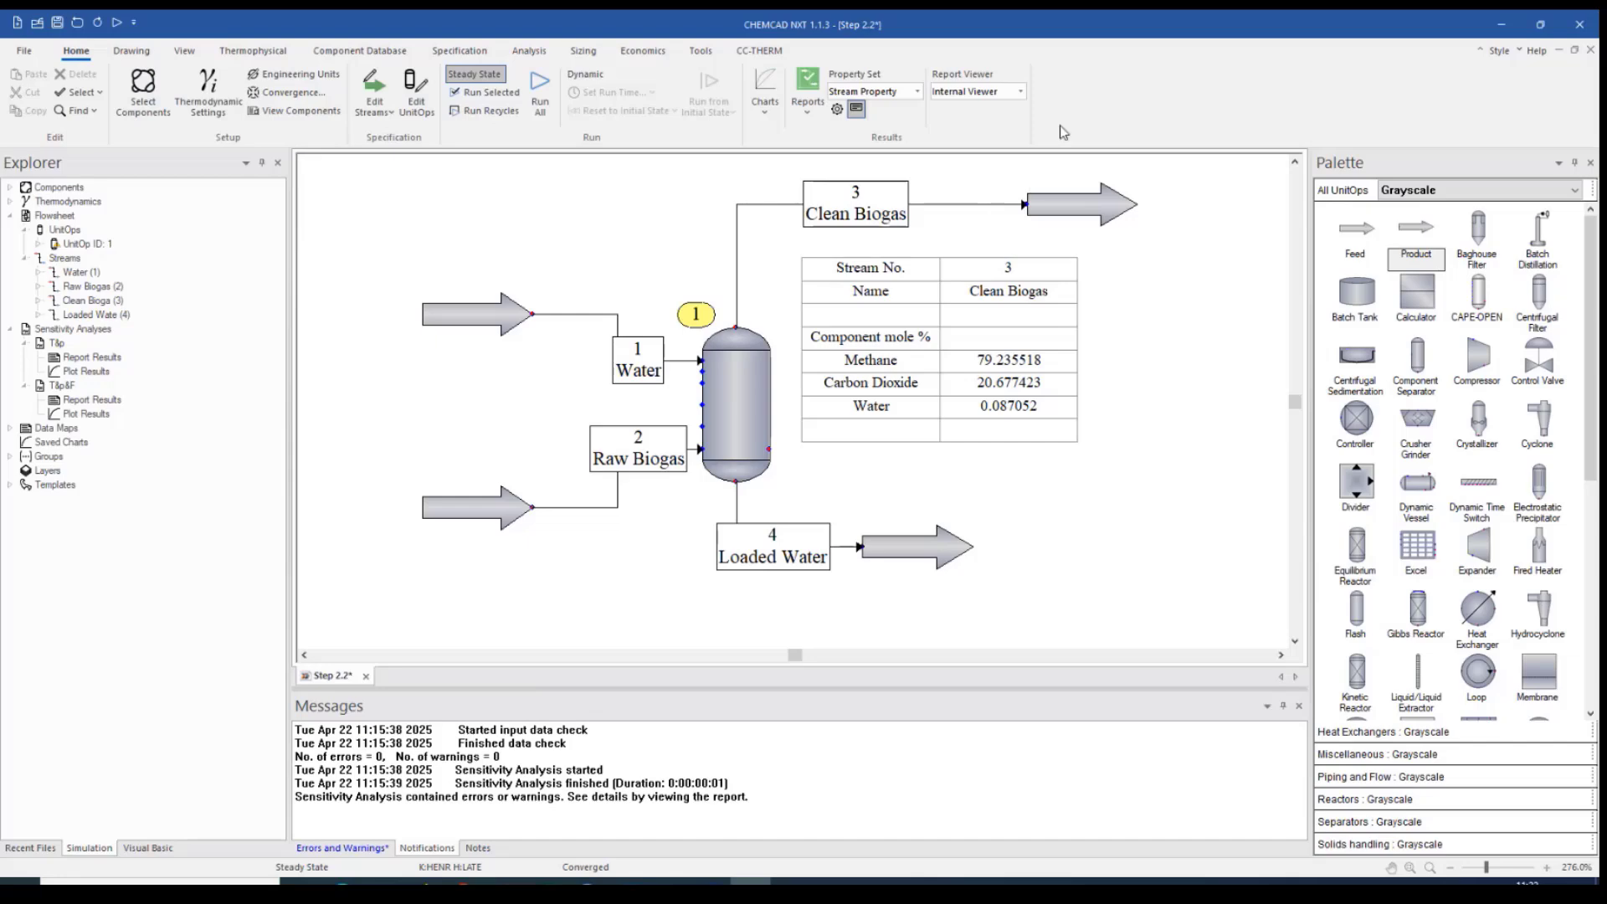
{"action": "left_click", "coordinate": [1021, 92]}
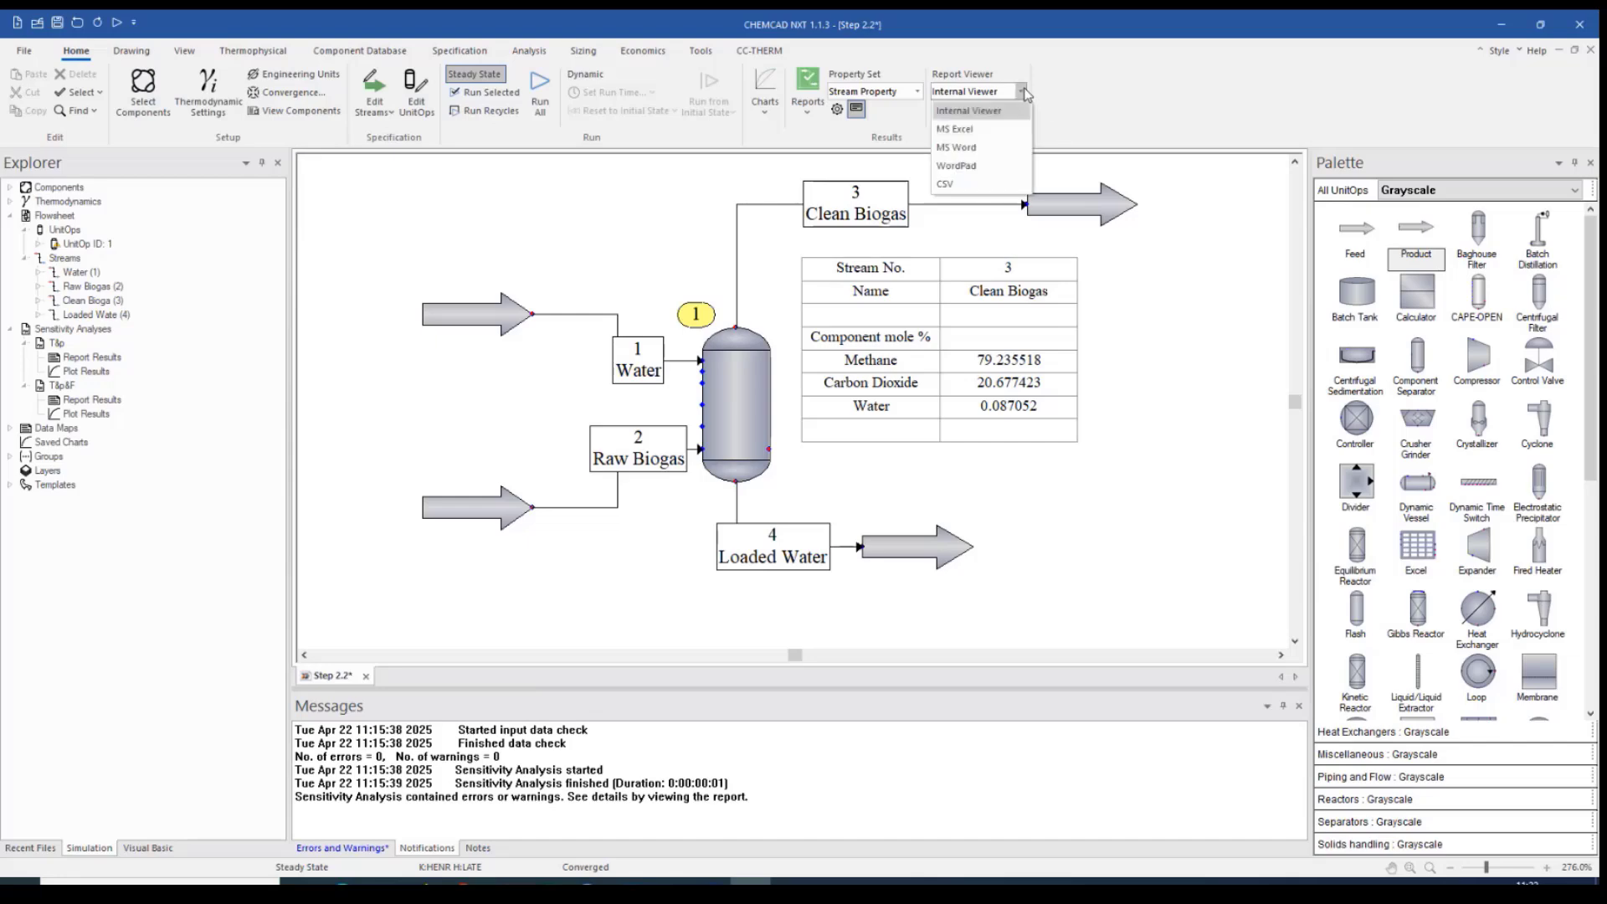
{"action": "left_click", "coordinate": [1002, 133]}
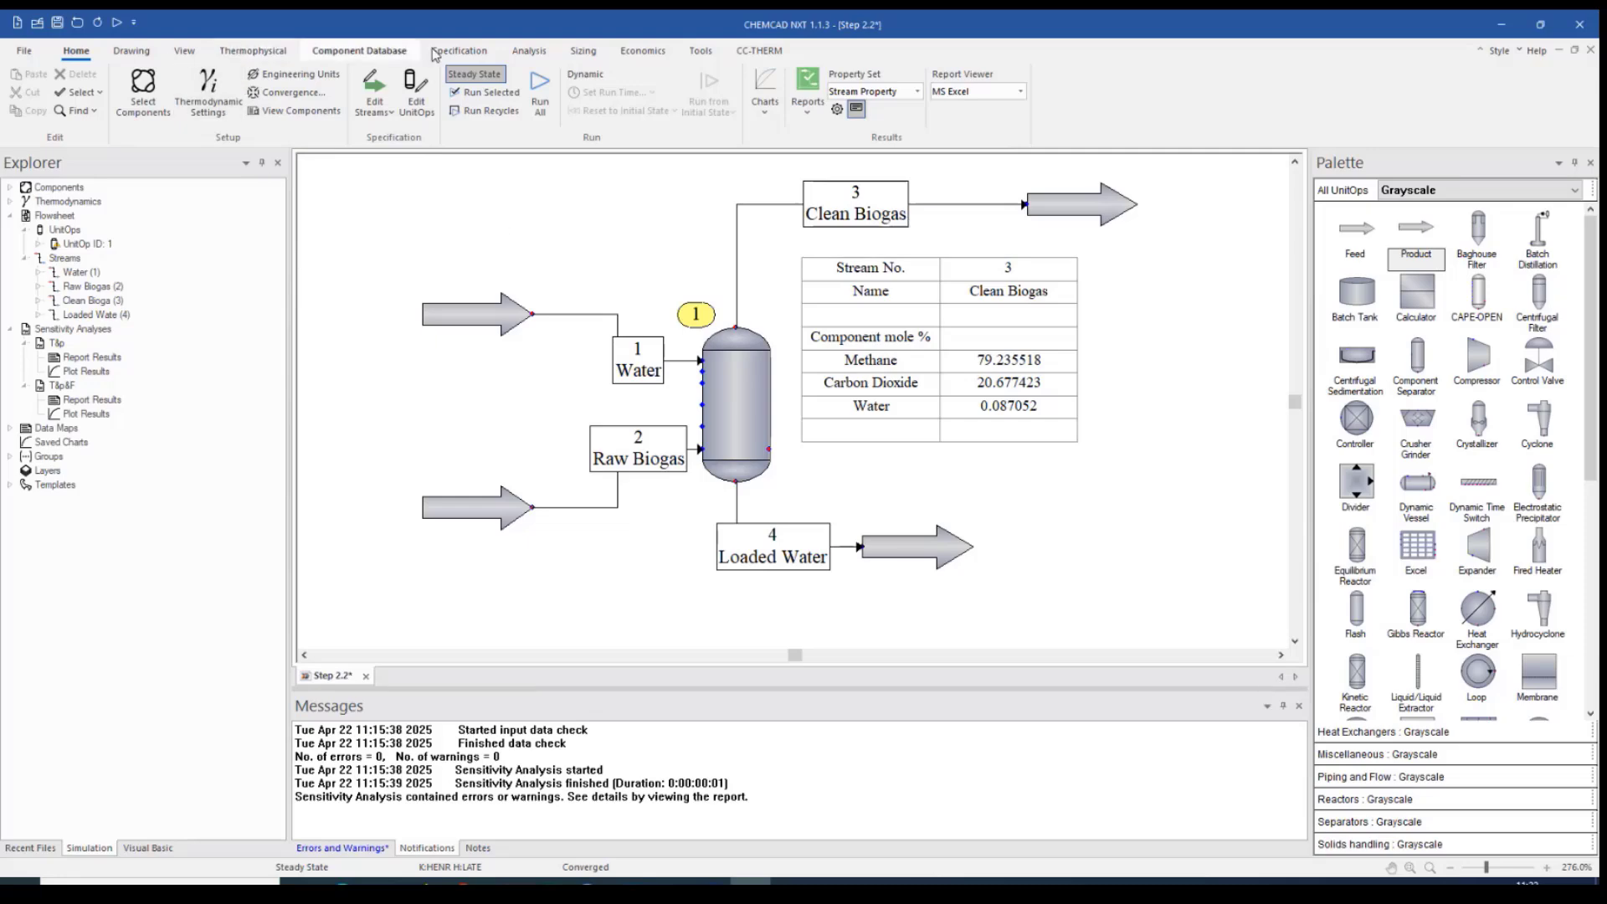
{"action": "left_click", "coordinate": [542, 60]}
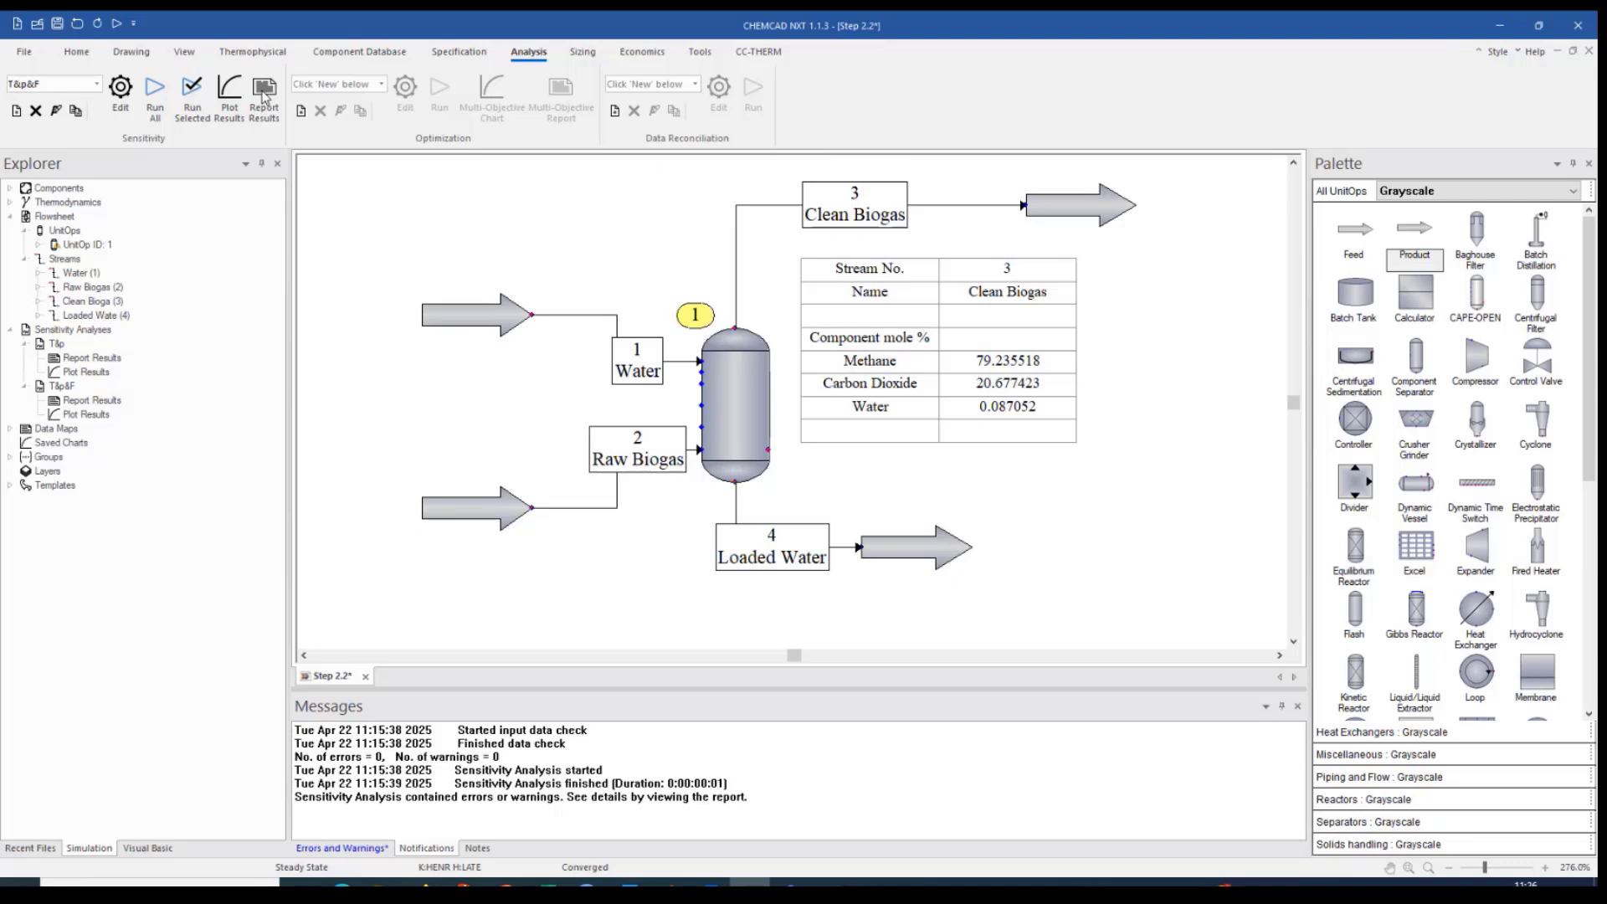
{"action": "left_click", "coordinate": [263, 96]}
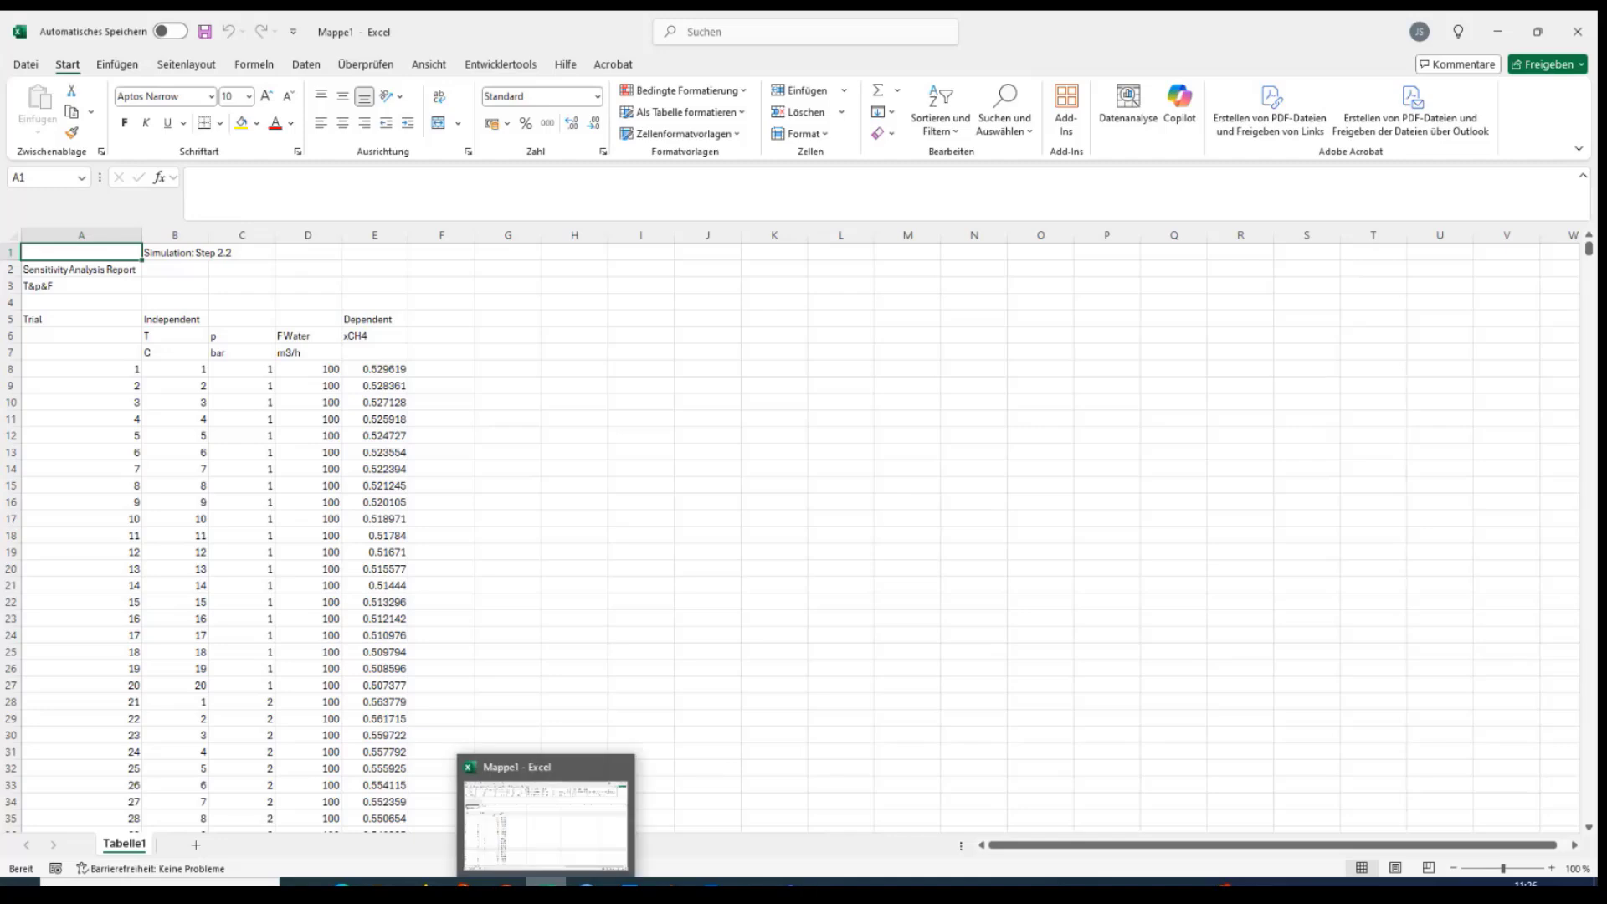
Delete the units row (row 7) between the column headings and the trial data in the Excel report
{"action": "left_click", "coordinate": [12, 353]}
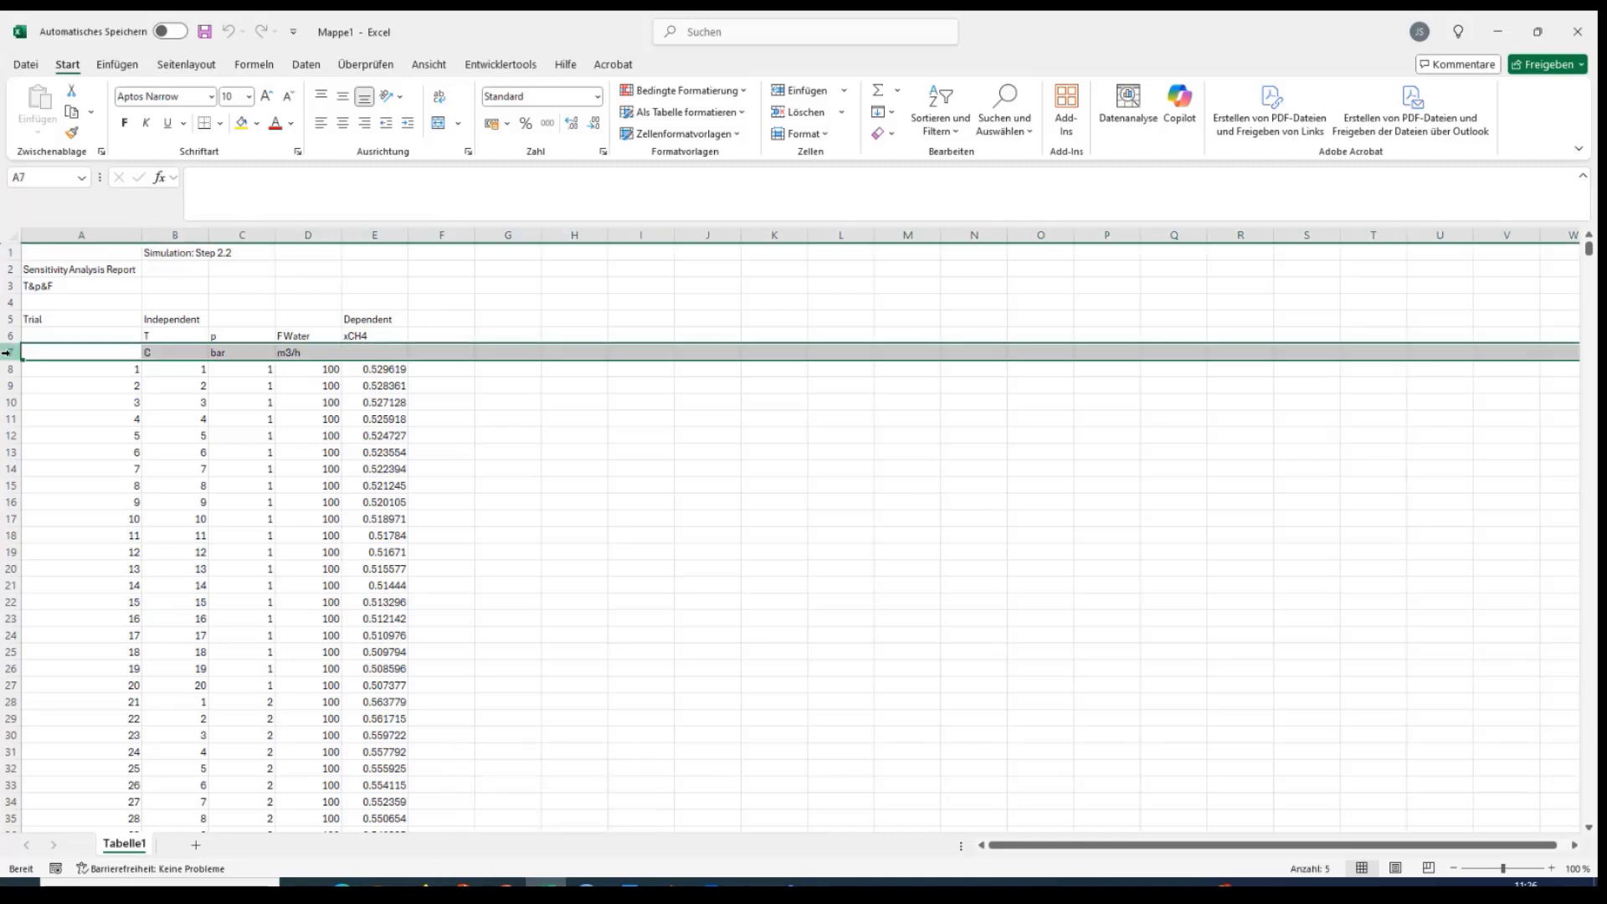
{"action": "right_click", "coordinate": [12, 355]}
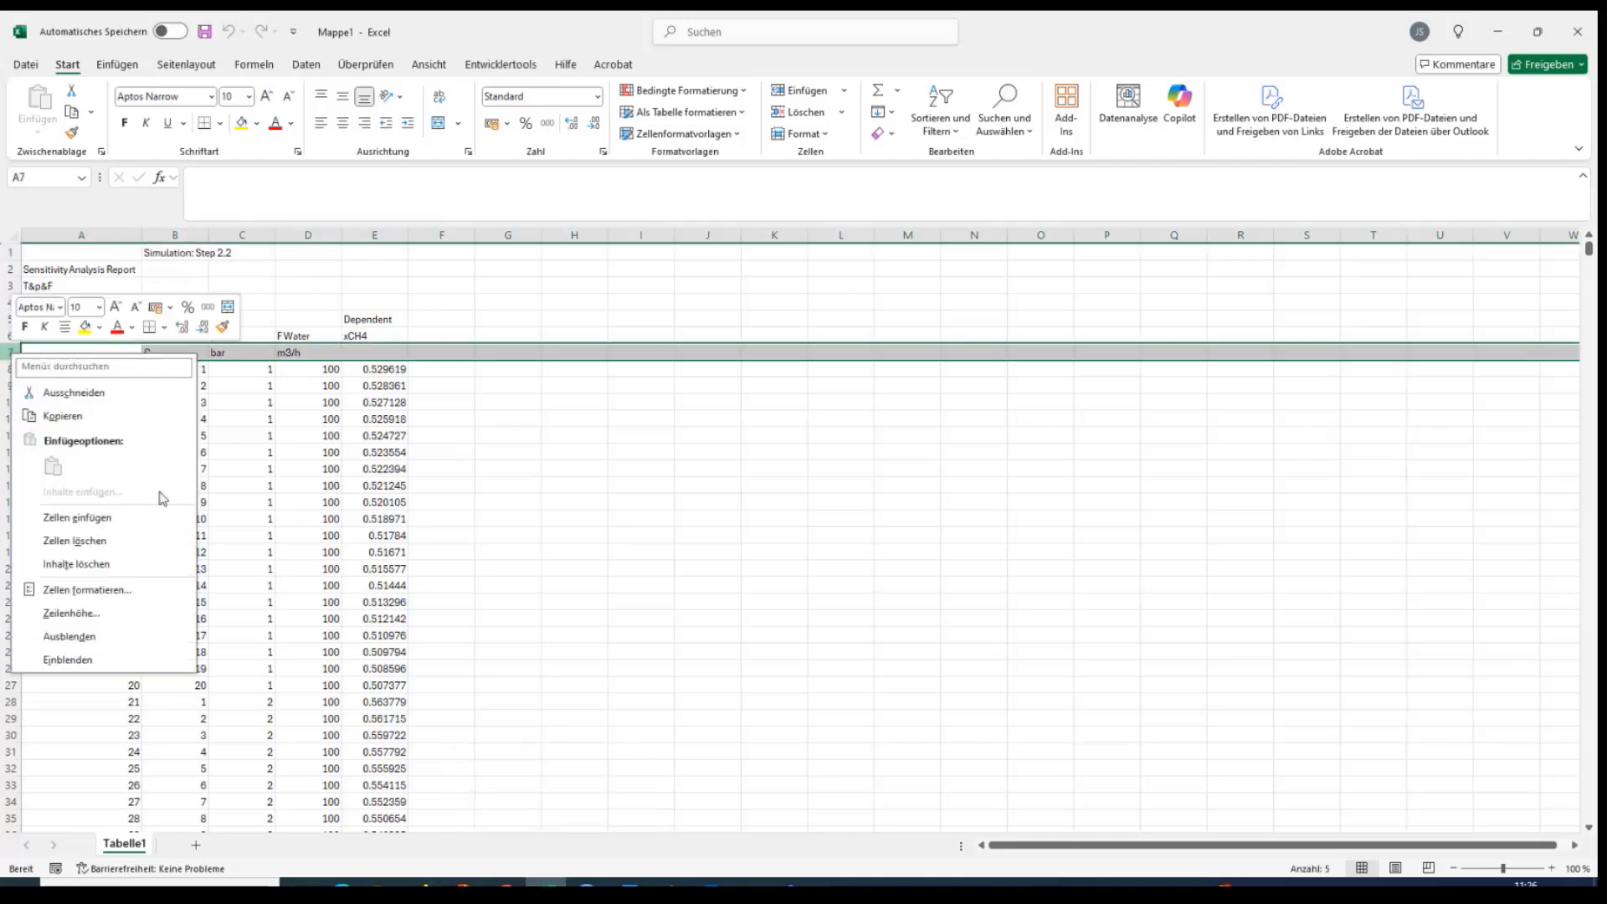
{"action": "left_click", "coordinate": [140, 544]}
{"action": "left_click", "coordinate": [564, 431]}
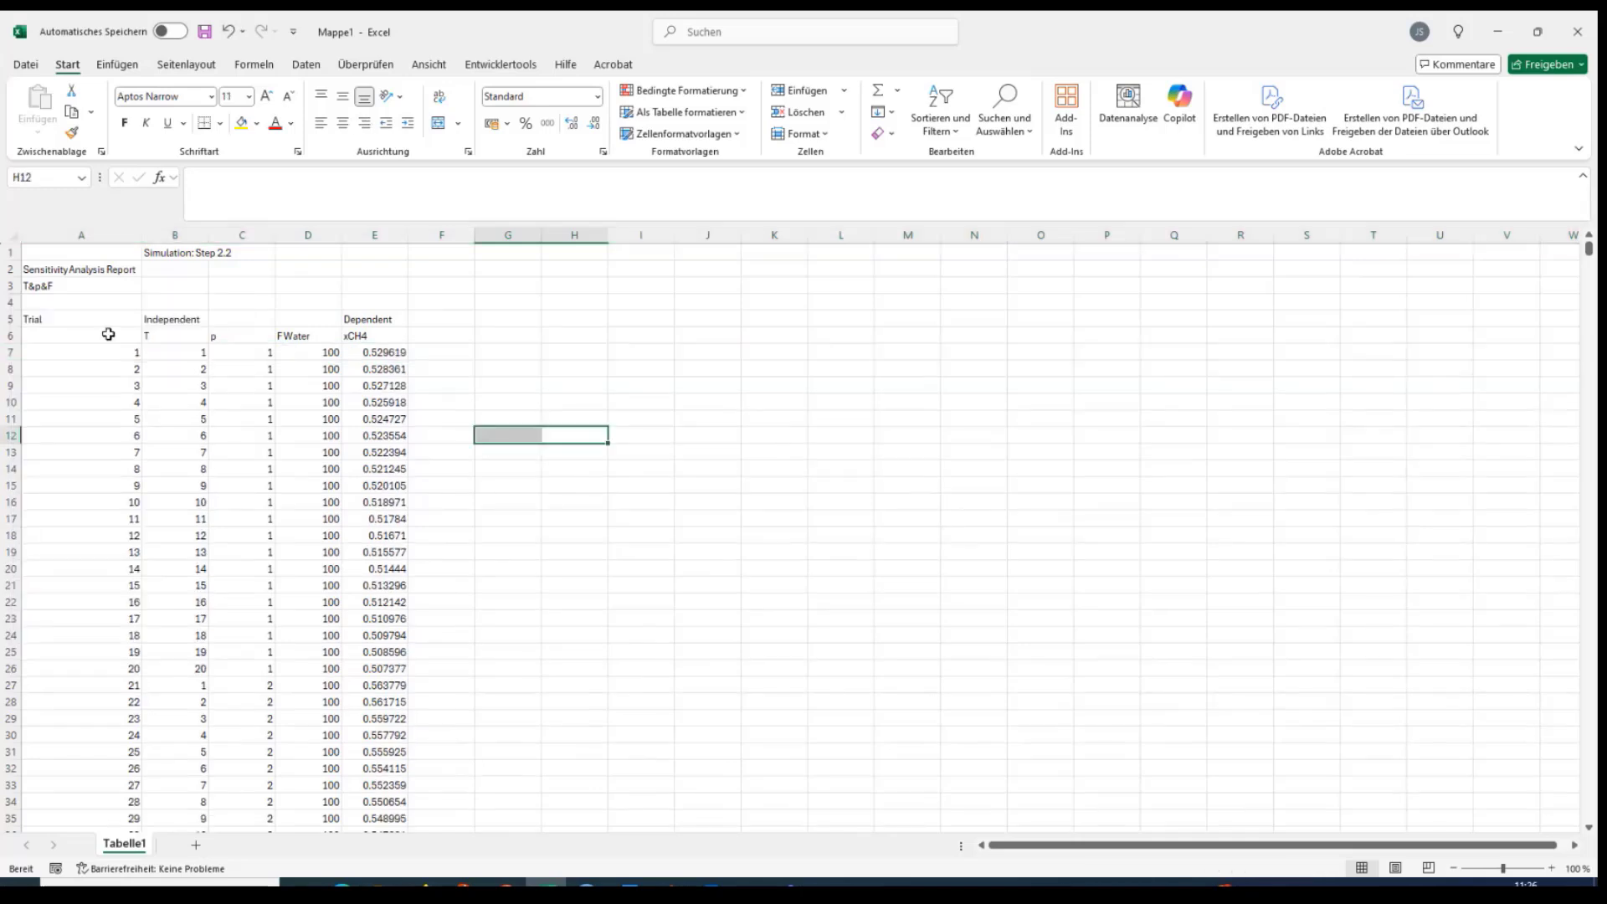
Format the range A6:E9006 as a green medium-style table with headers
{"action": "left_click_drag", "start_coordinate": [108, 333], "coordinate": [353, 333]}
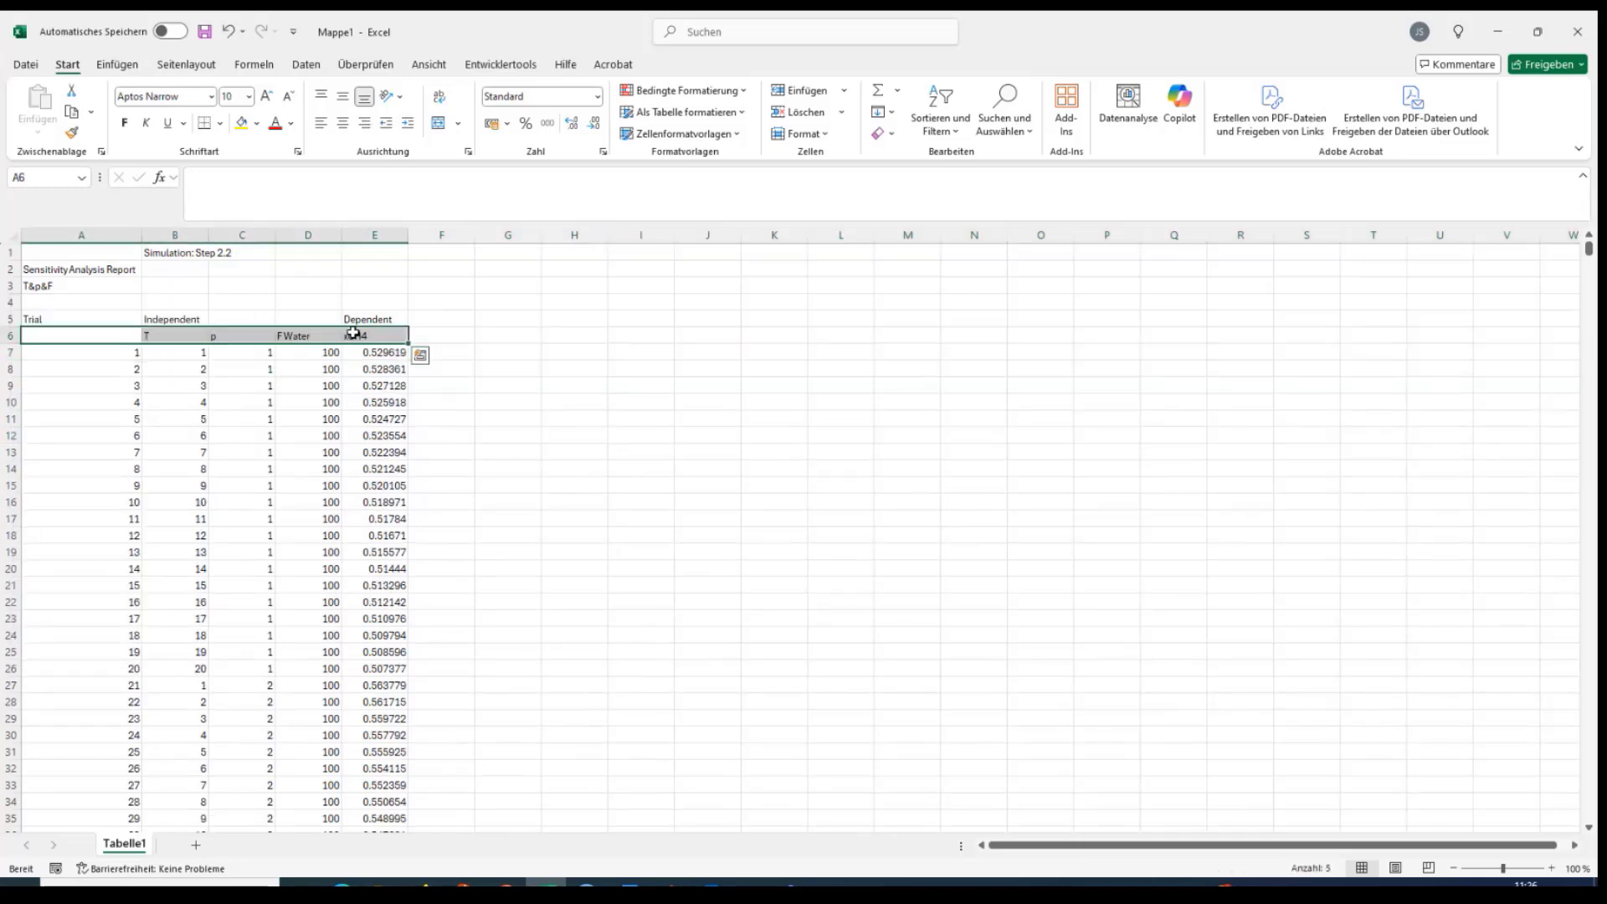
{"action": "key", "text": "ctrl+shift+Down"}
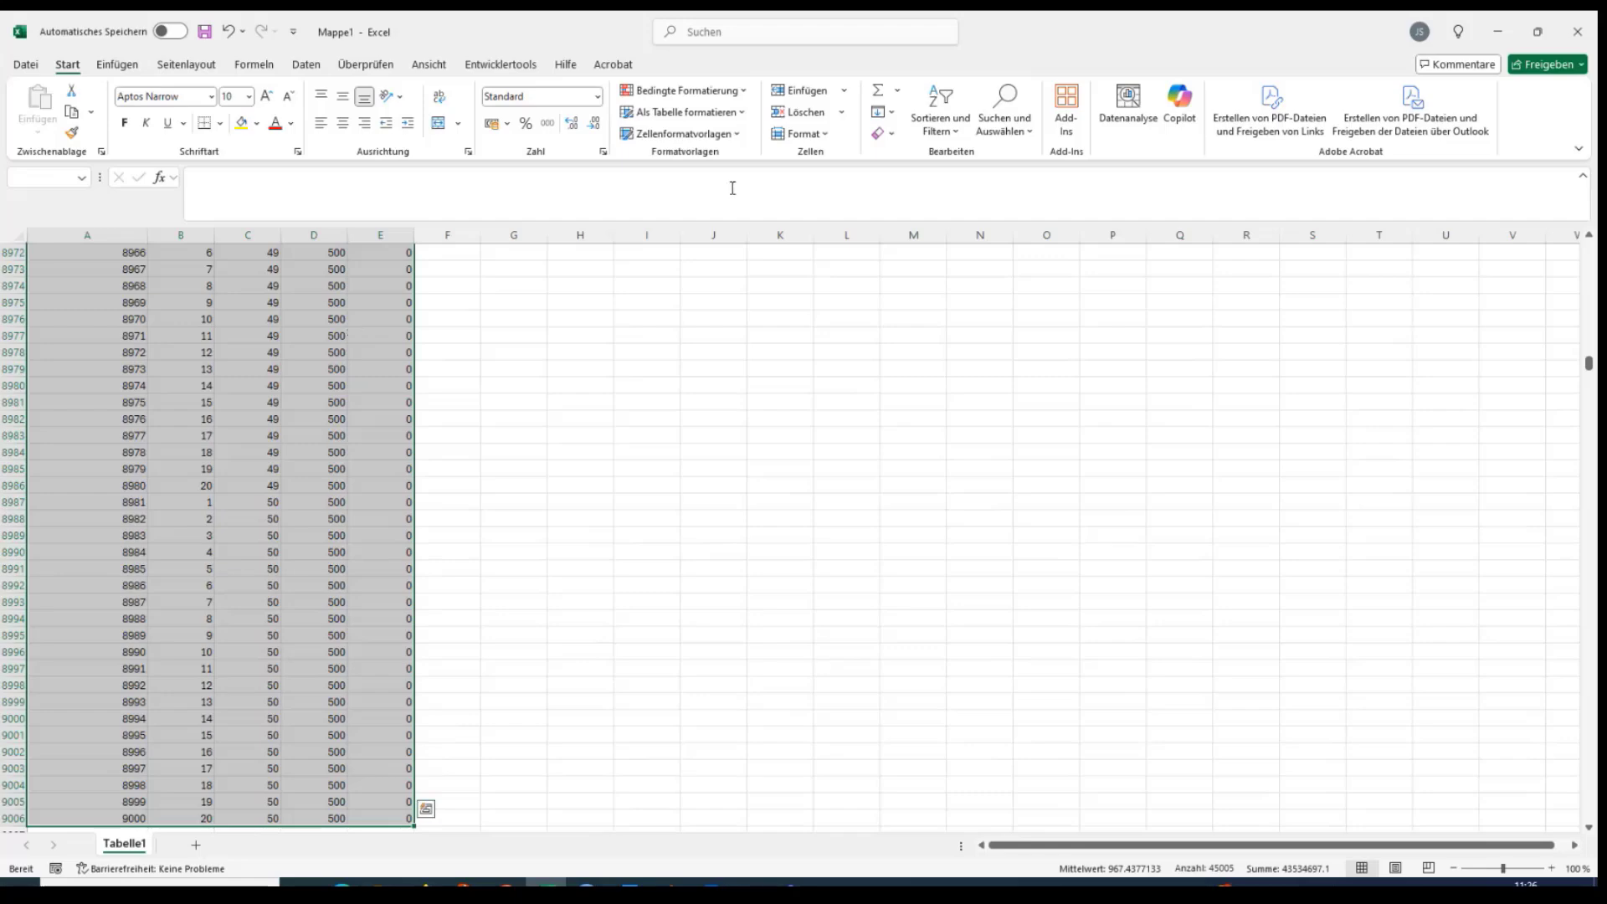
{"action": "left_click", "coordinate": [741, 117]}
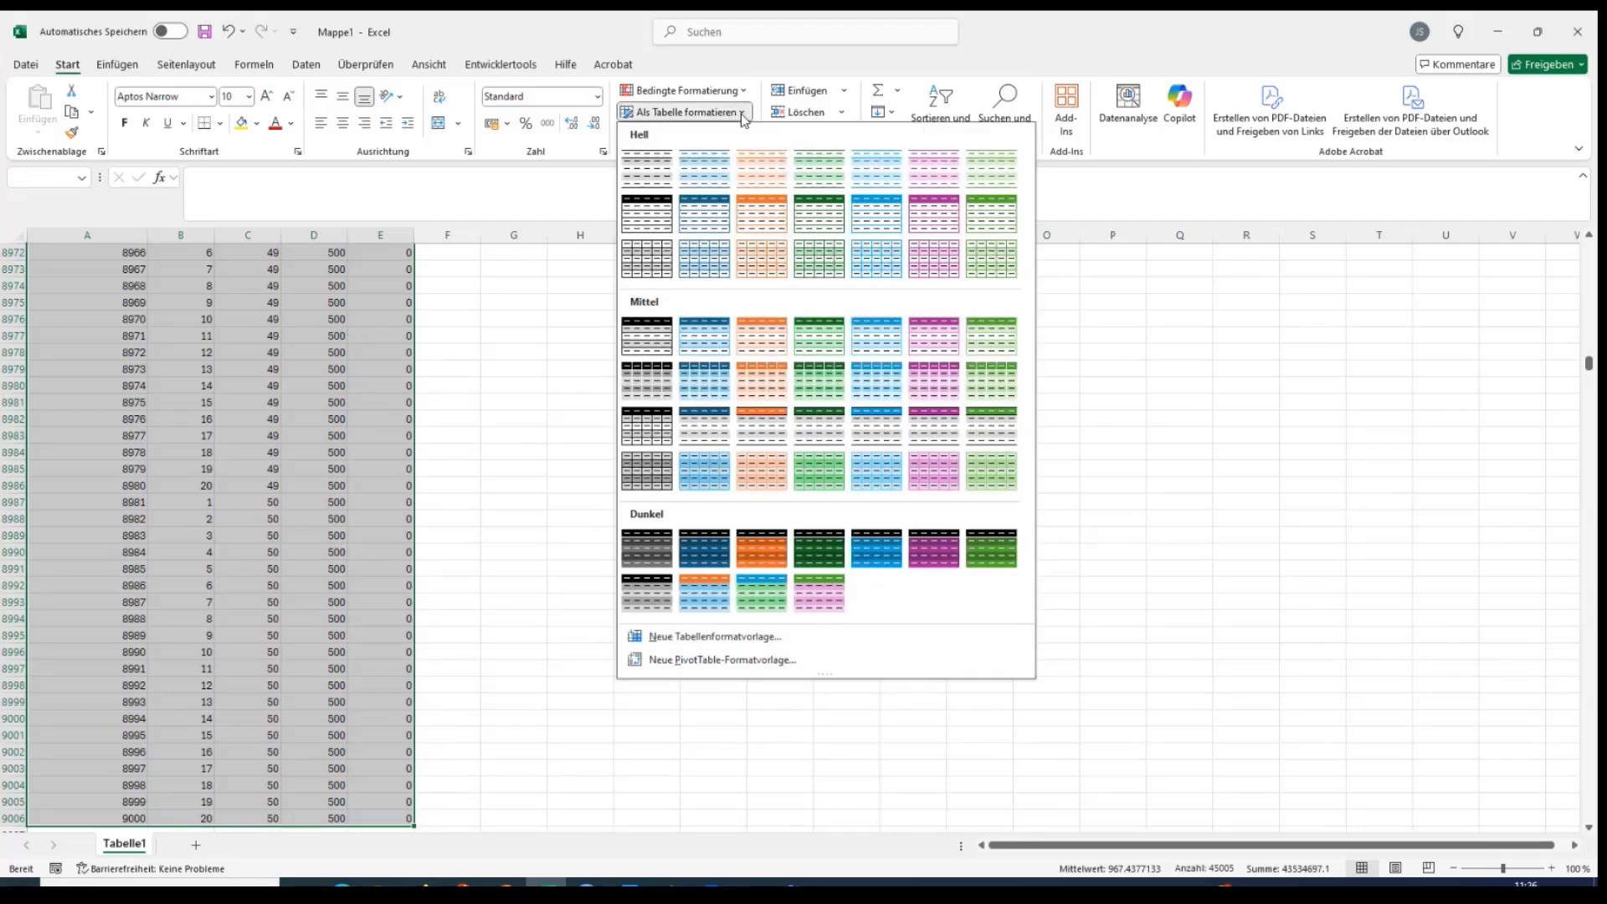
{"action": "left_click", "coordinate": [996, 381]}
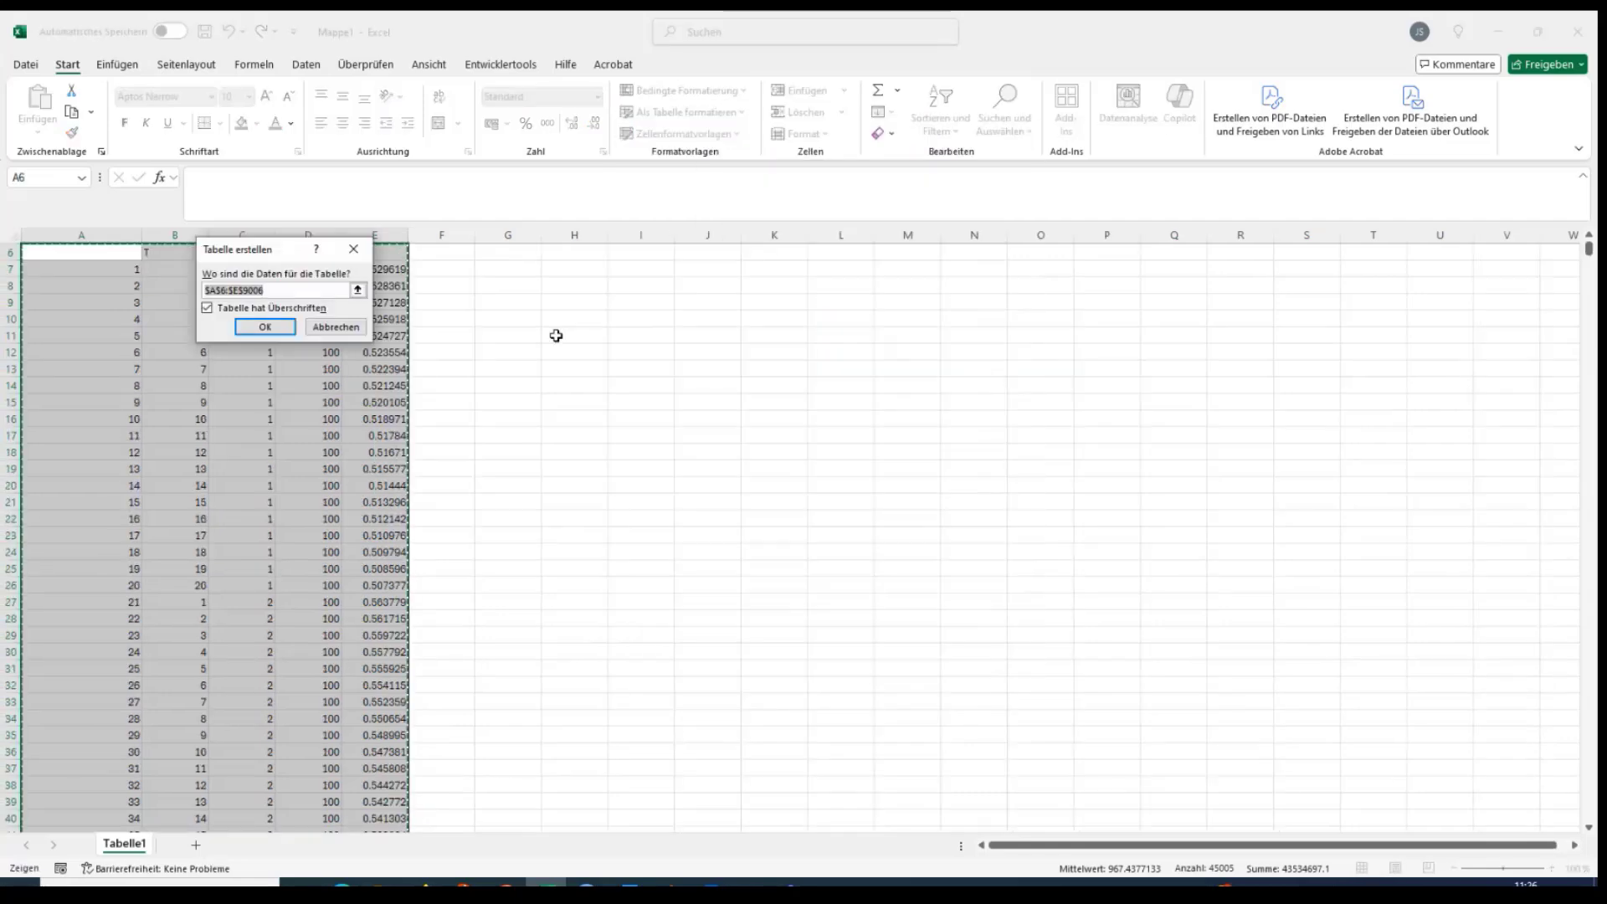
{"action": "left_click", "coordinate": [264, 327]}
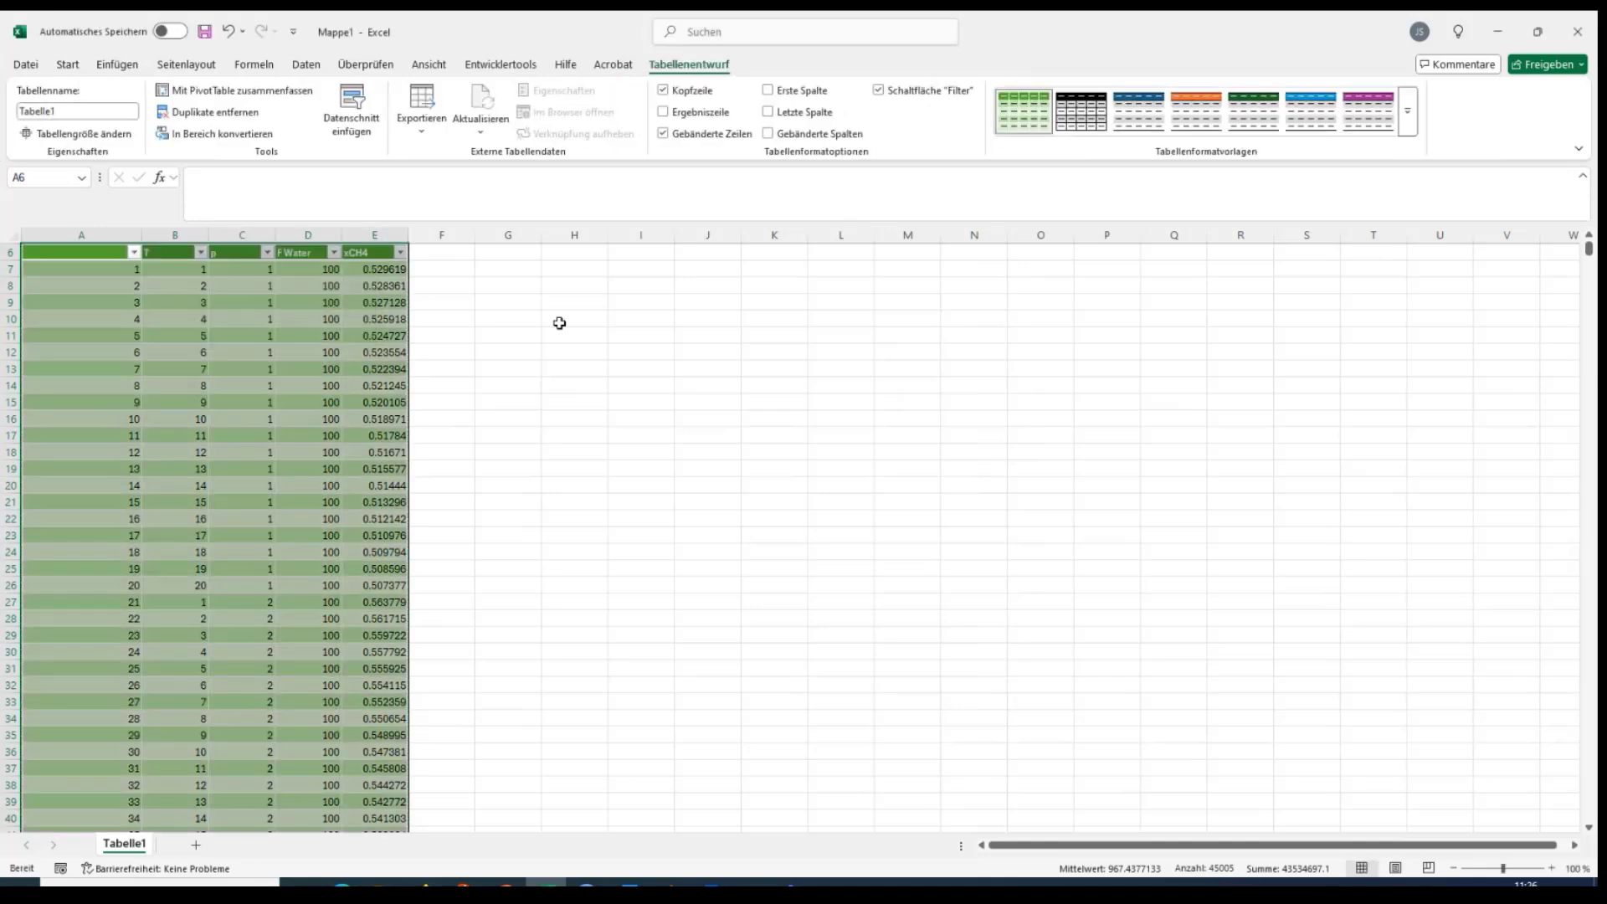
Sort the table by the xCH4 column in descending order
{"action": "scroll", "coordinate": [423, 343], "scroll_direction": "up", "scroll_amount": 2}
{"action": "left_click", "coordinate": [360, 298]}
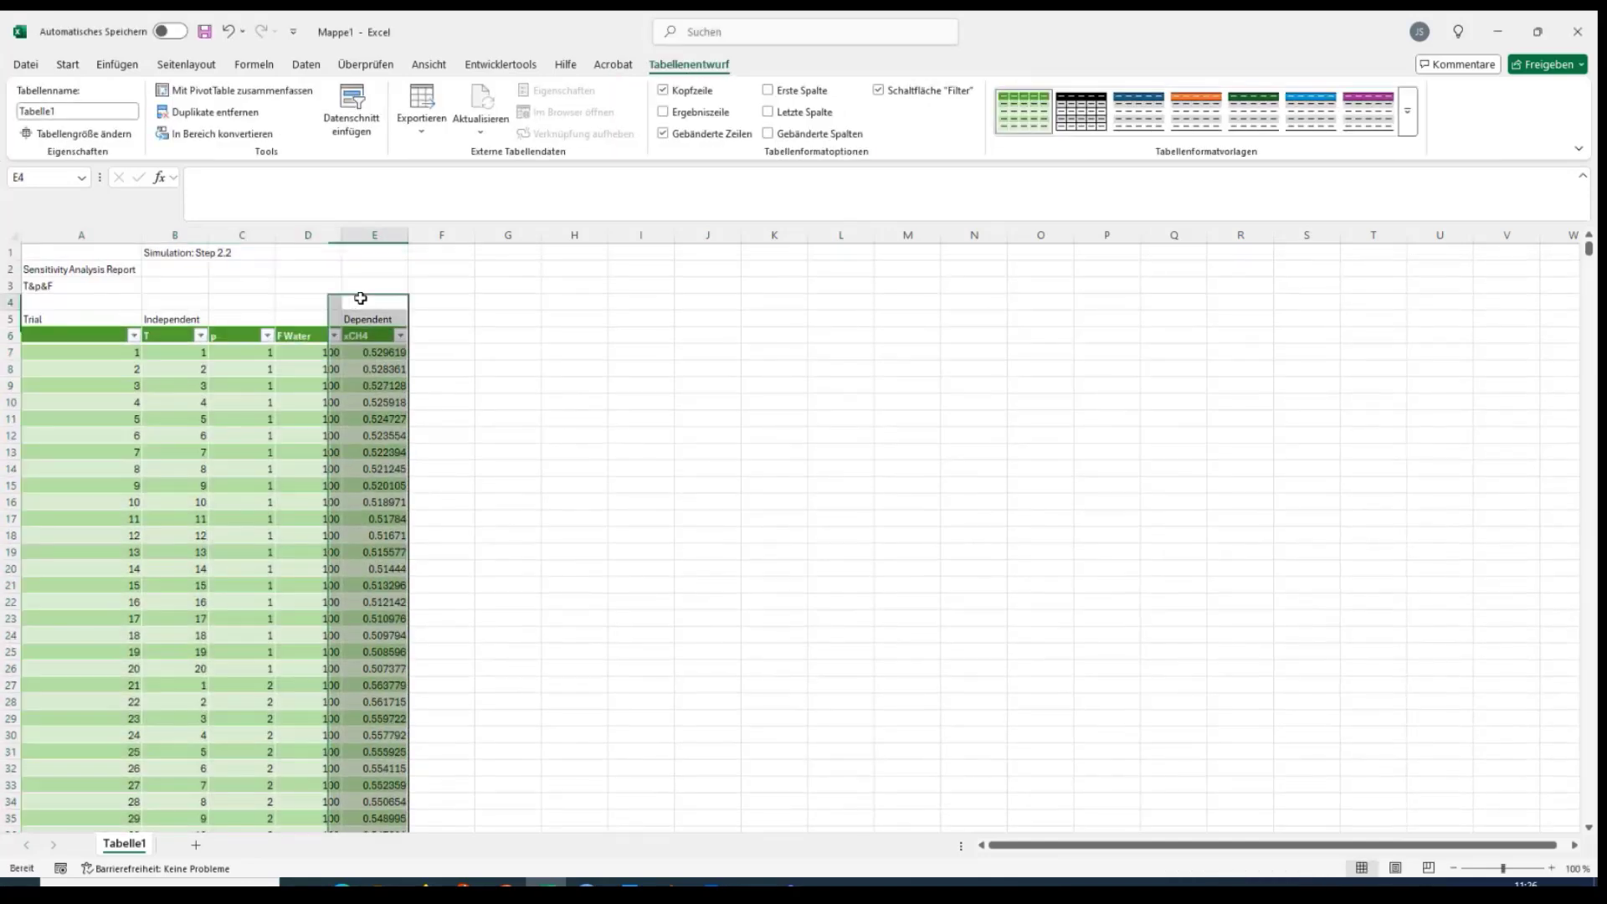
{"action": "left_click", "coordinate": [401, 336]}
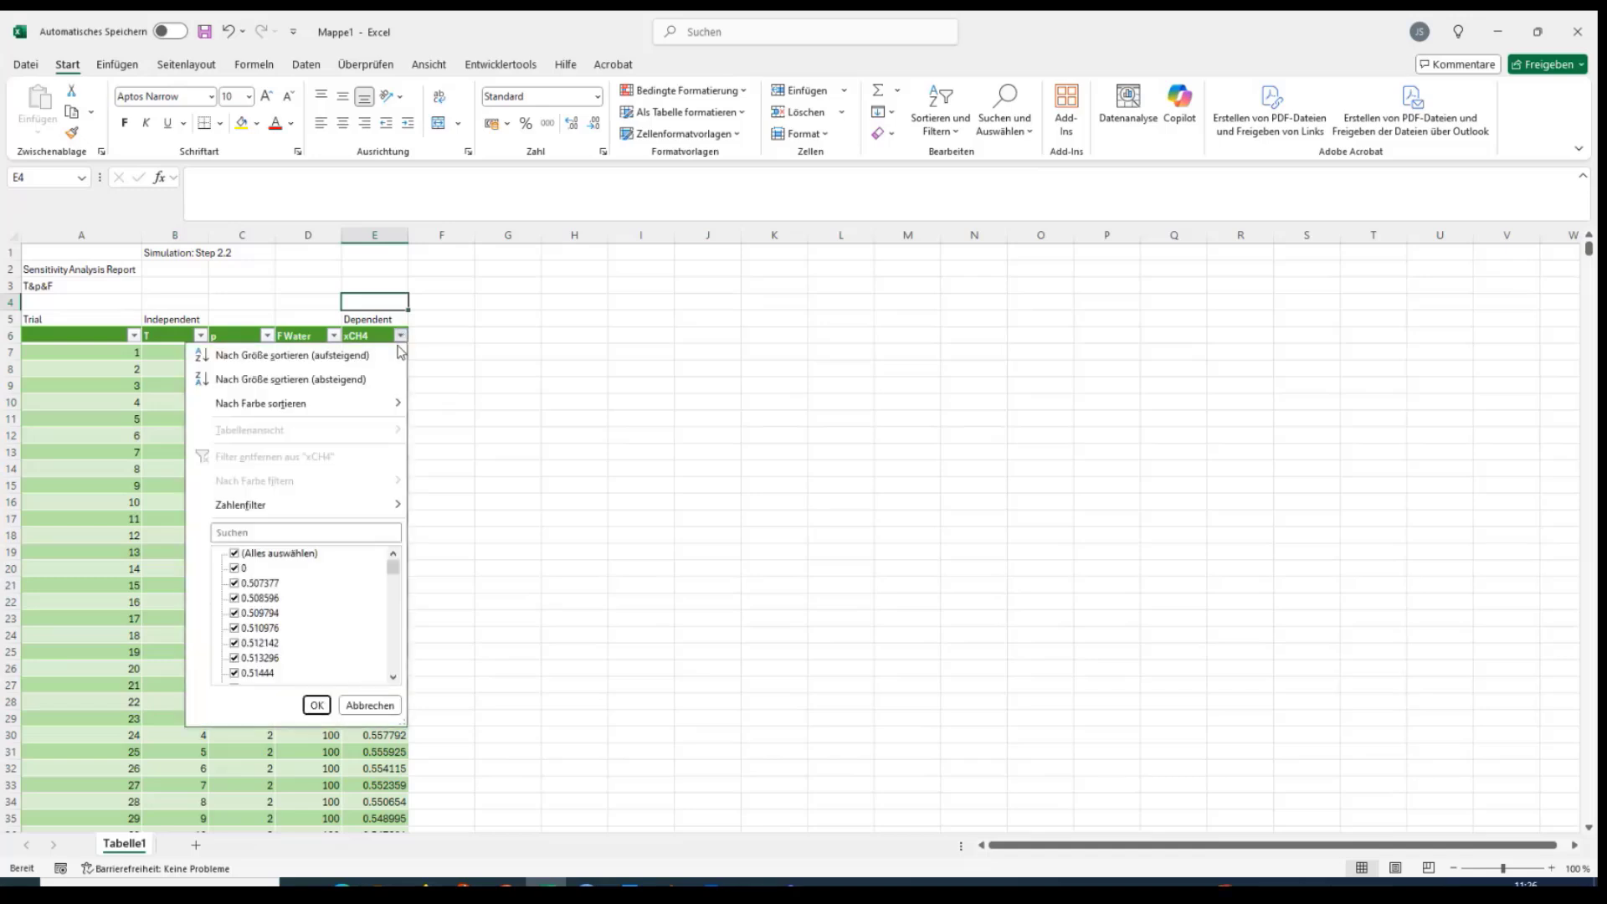
{"action": "left_click", "coordinate": [388, 382]}
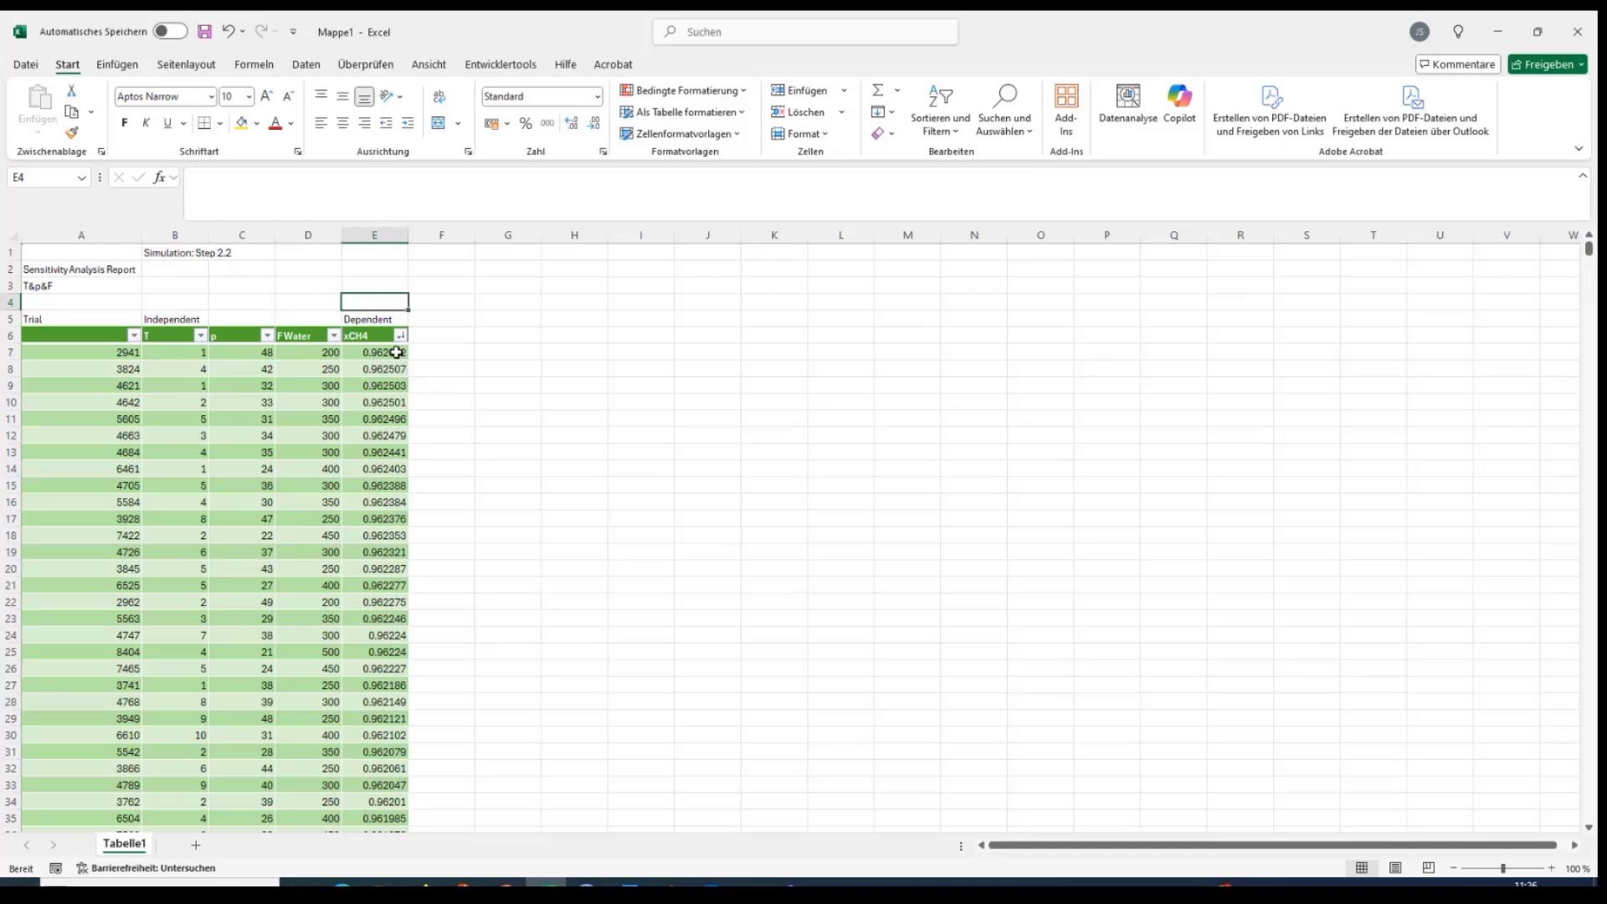
Examine the temperature, pressure and water flow of the trial with the highest xCH4 and compare the water flow with the next trial
{"action": "left_click", "coordinate": [396, 352]}
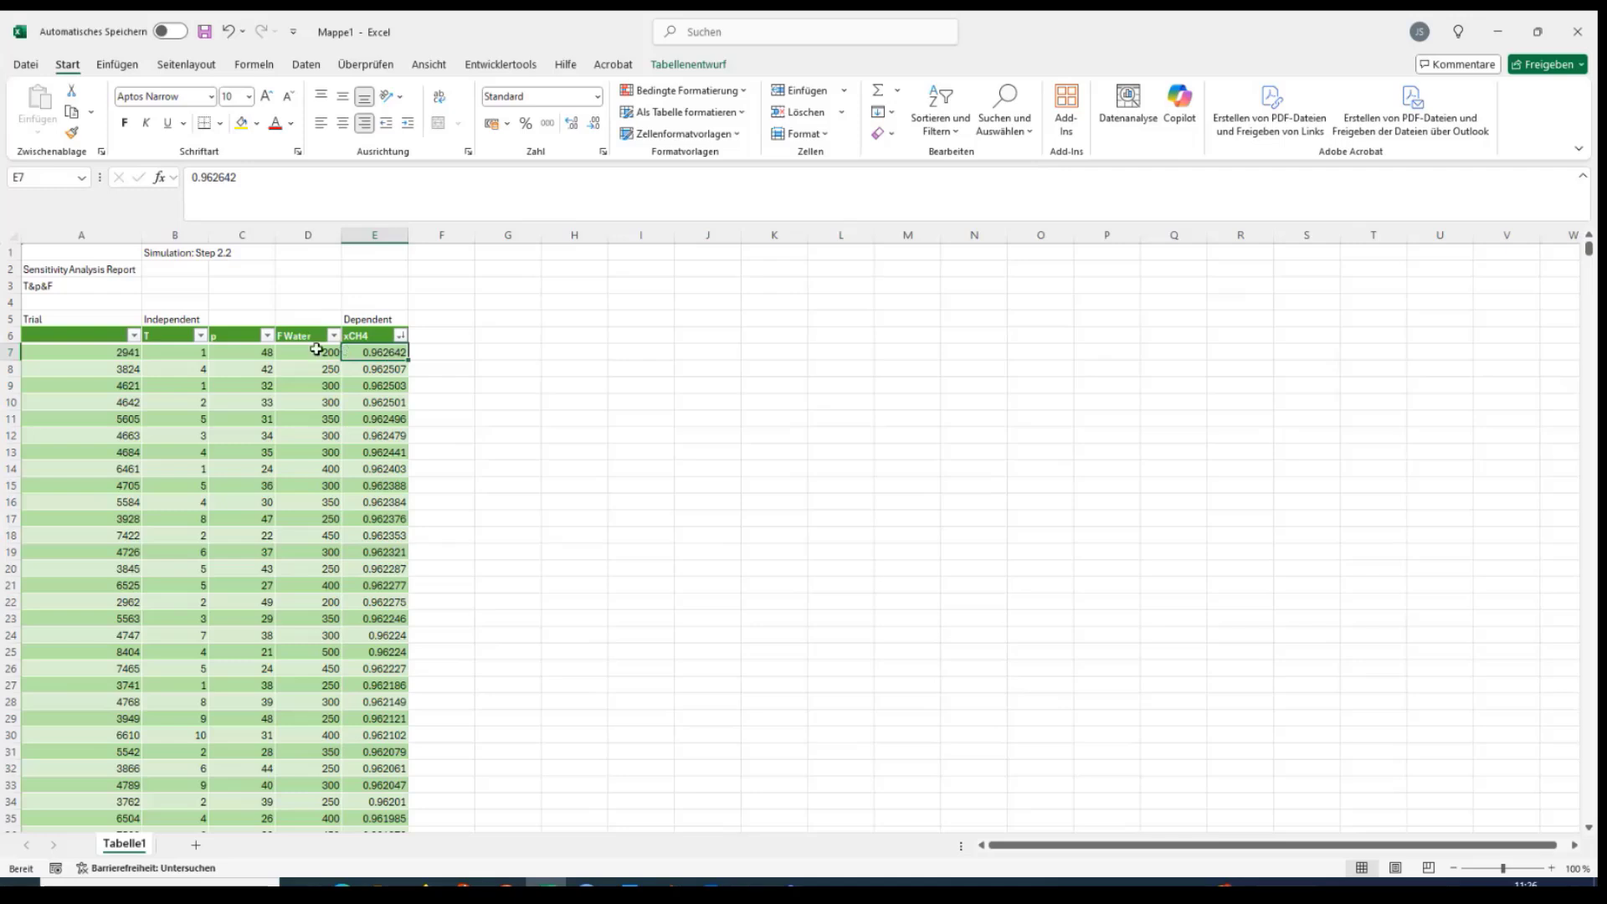
{"action": "left_click", "coordinate": [168, 354]}
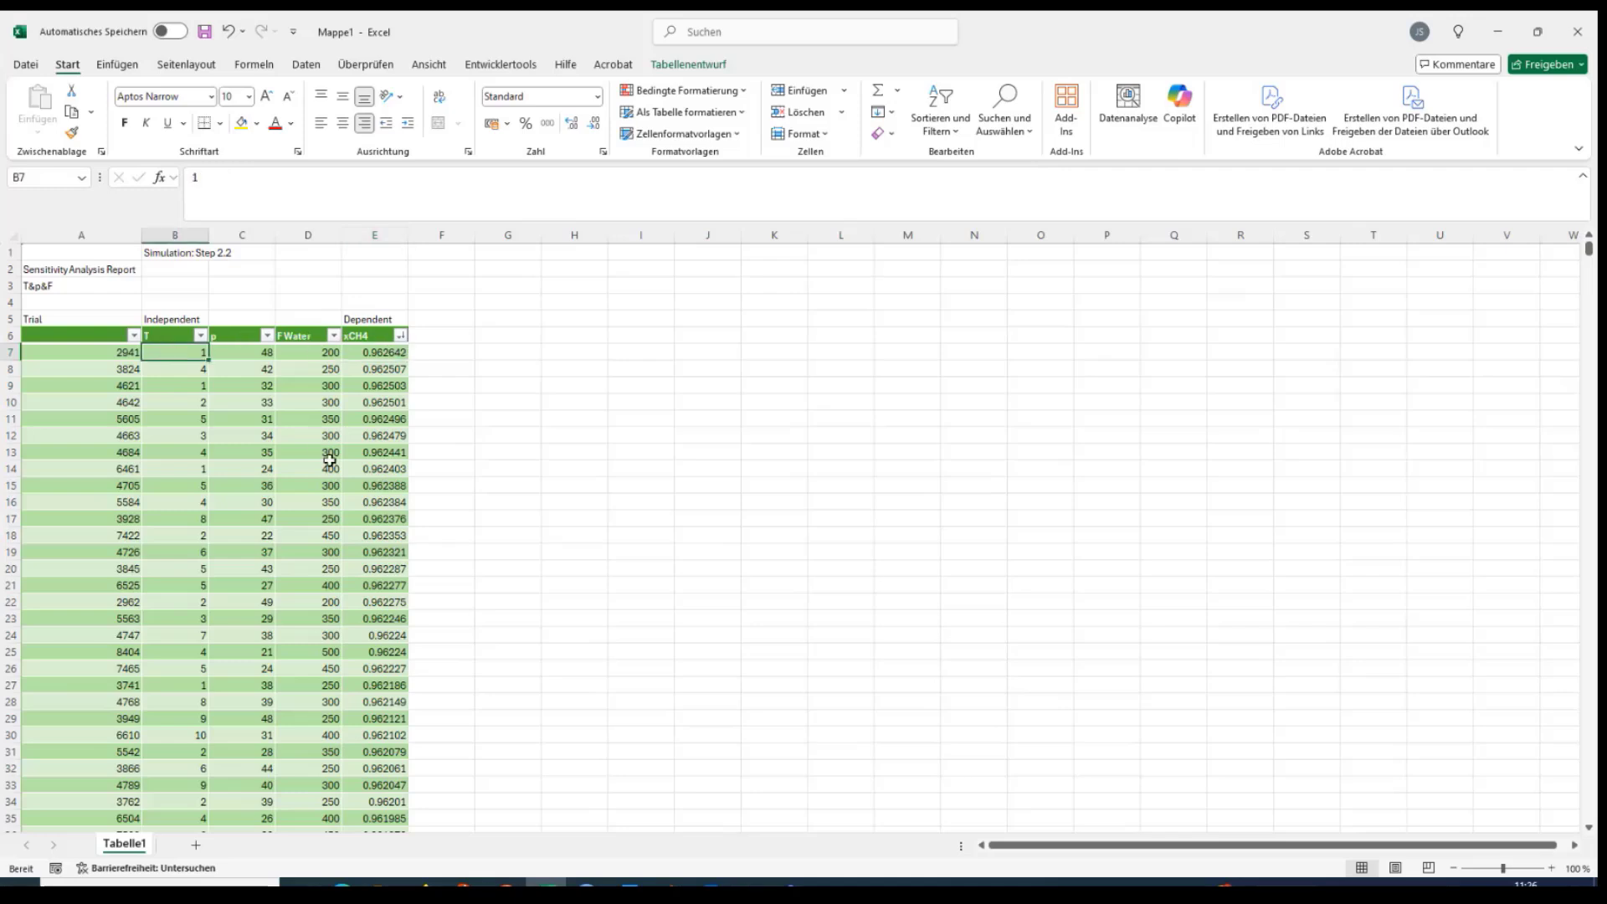
{"action": "left_click", "coordinate": [262, 352]}
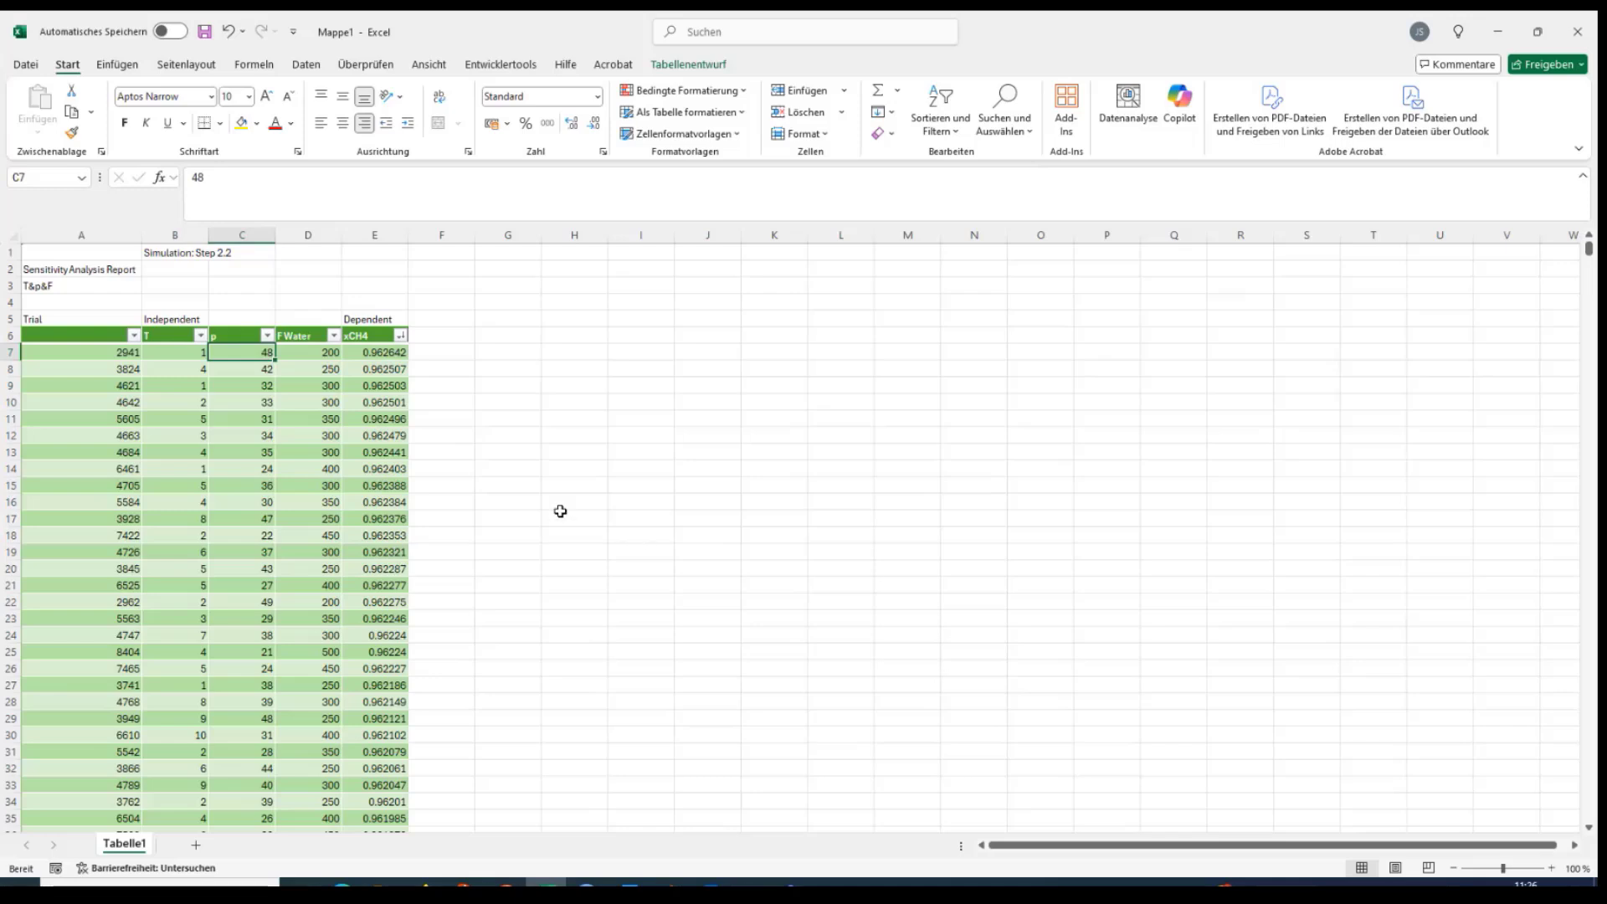
{"action": "left_click", "coordinate": [315, 355]}
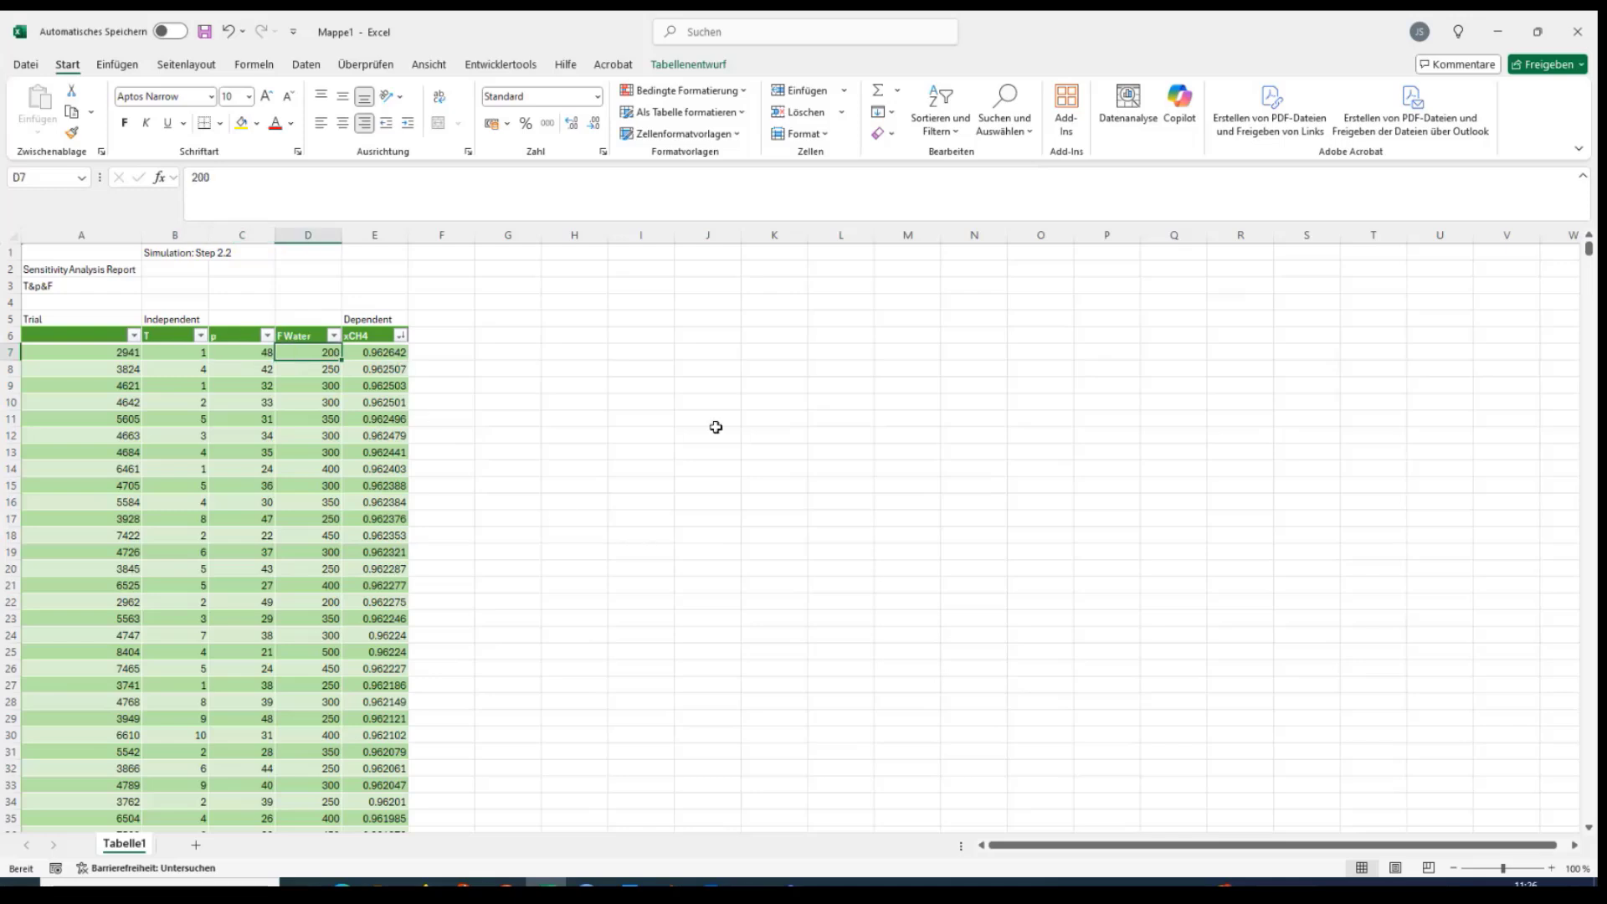
{"action": "left_click", "coordinate": [323, 369]}
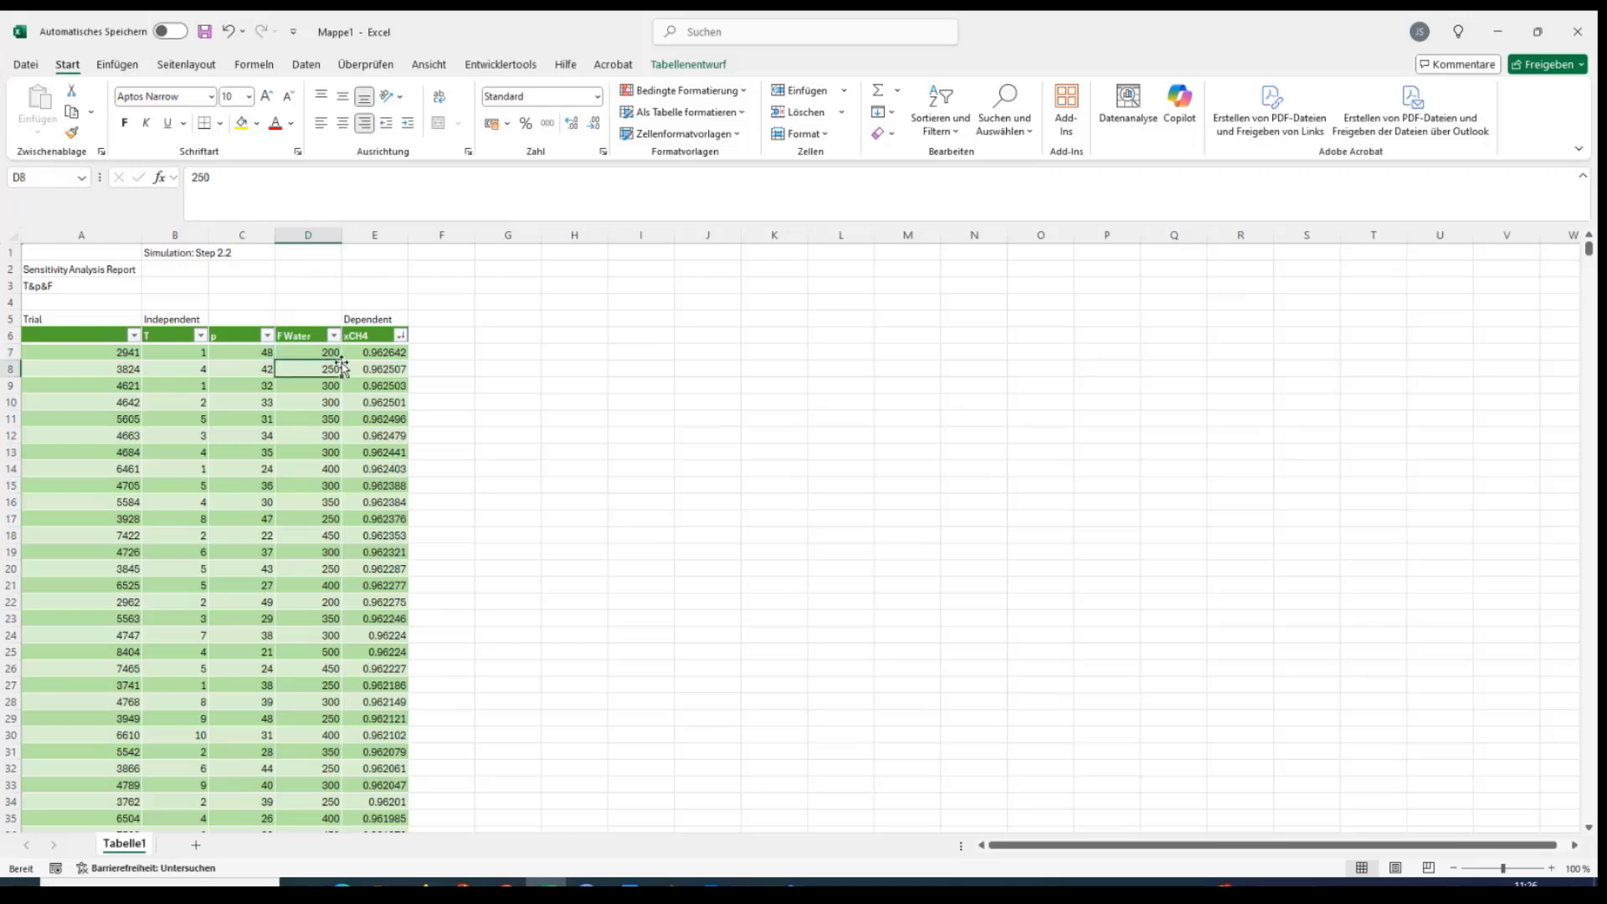
{"action": "left_click", "coordinate": [299, 349]}
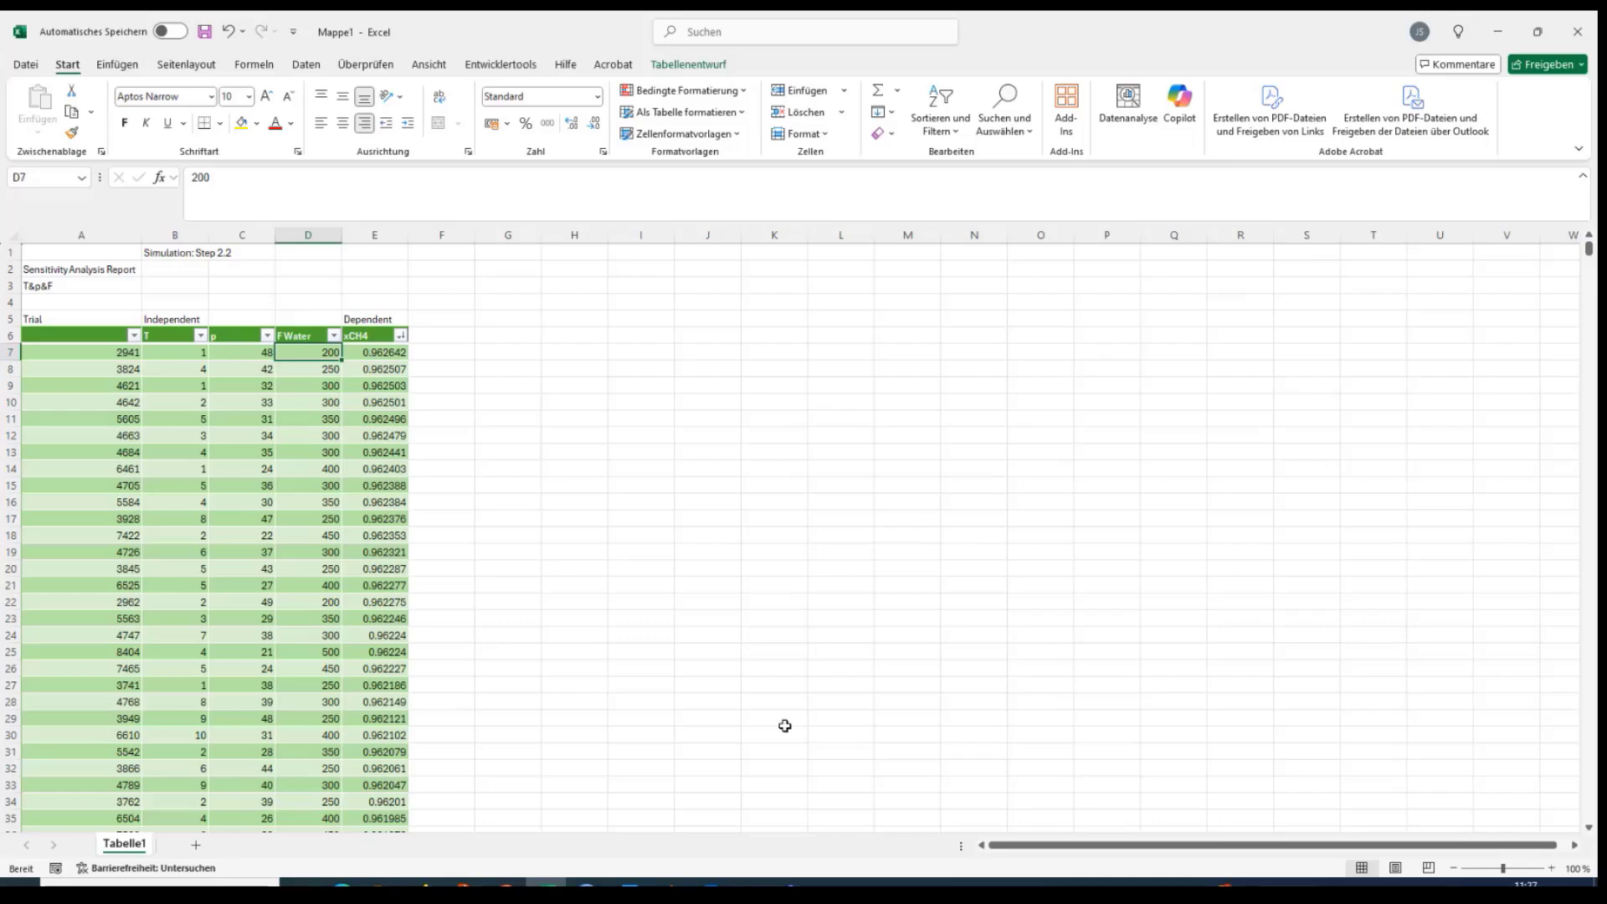
Switch back to CHEMCAD and create a new optimization named "Max CH4"
{"action": "left_click", "coordinate": [755, 887]}
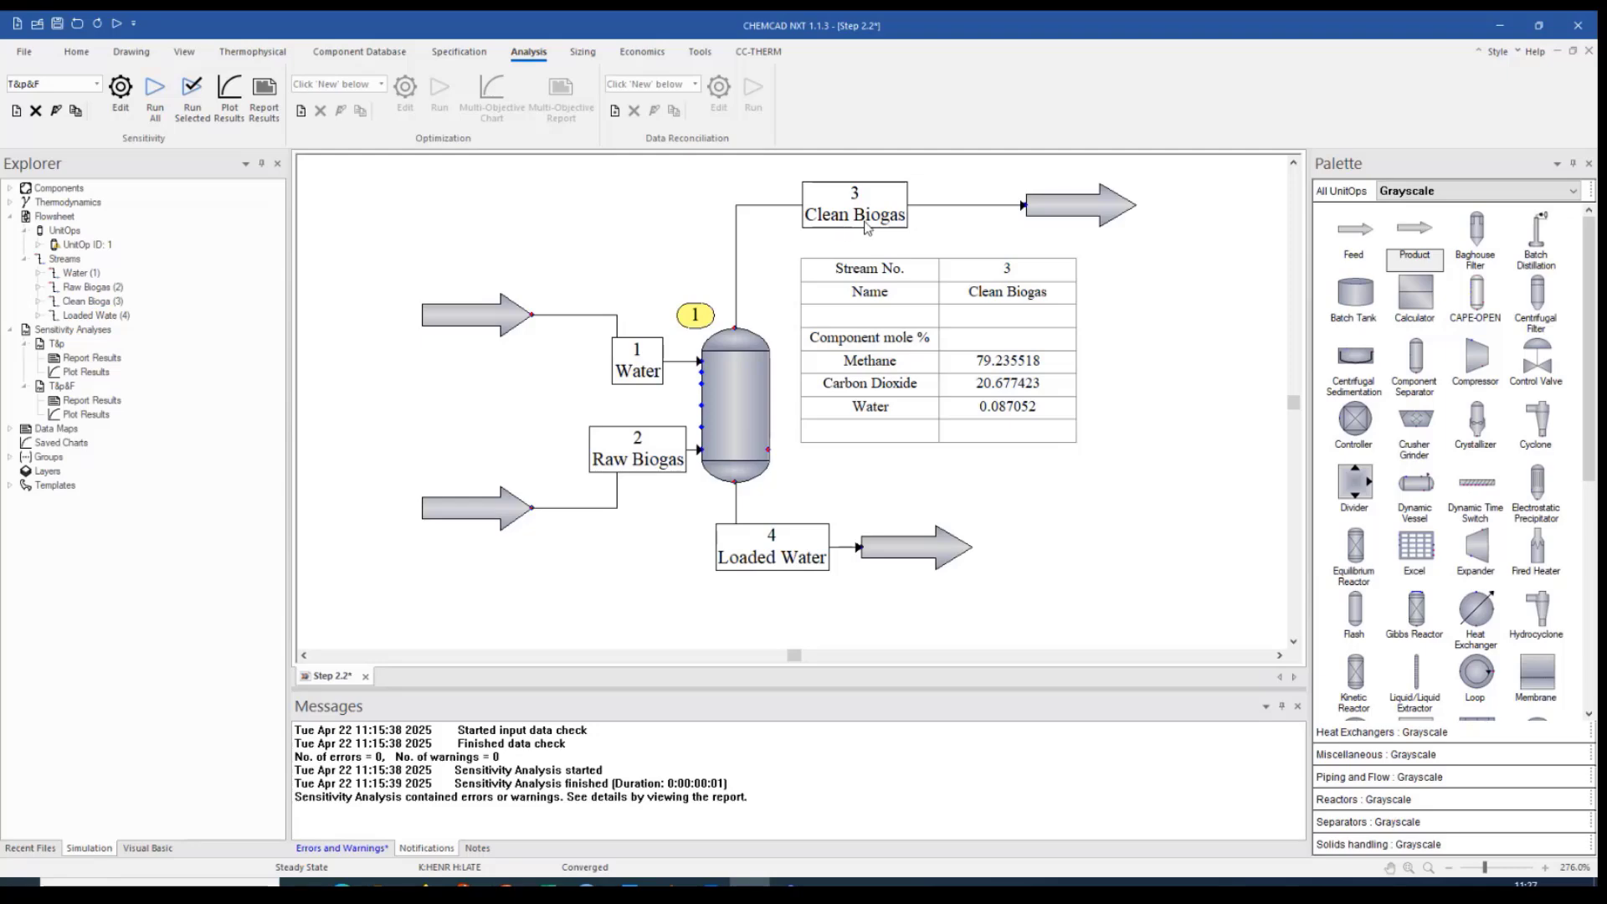
{"action": "left_click", "coordinate": [302, 111]}
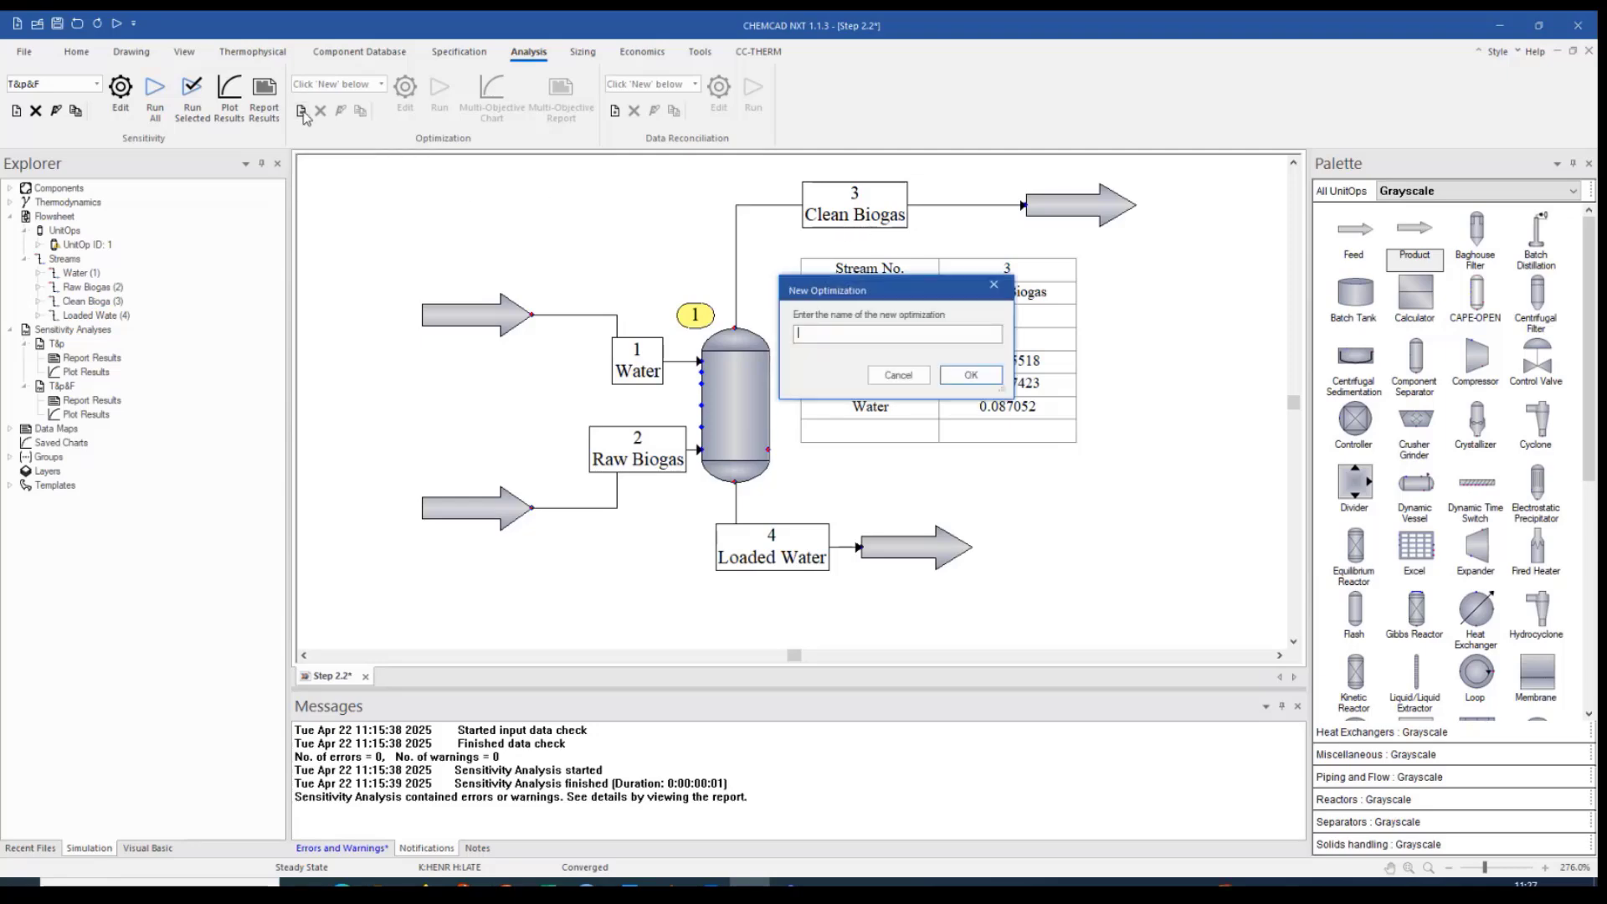
{"action": "type", "text": "Max CH4"}
{"action": "left_click", "coordinate": [985, 379]}
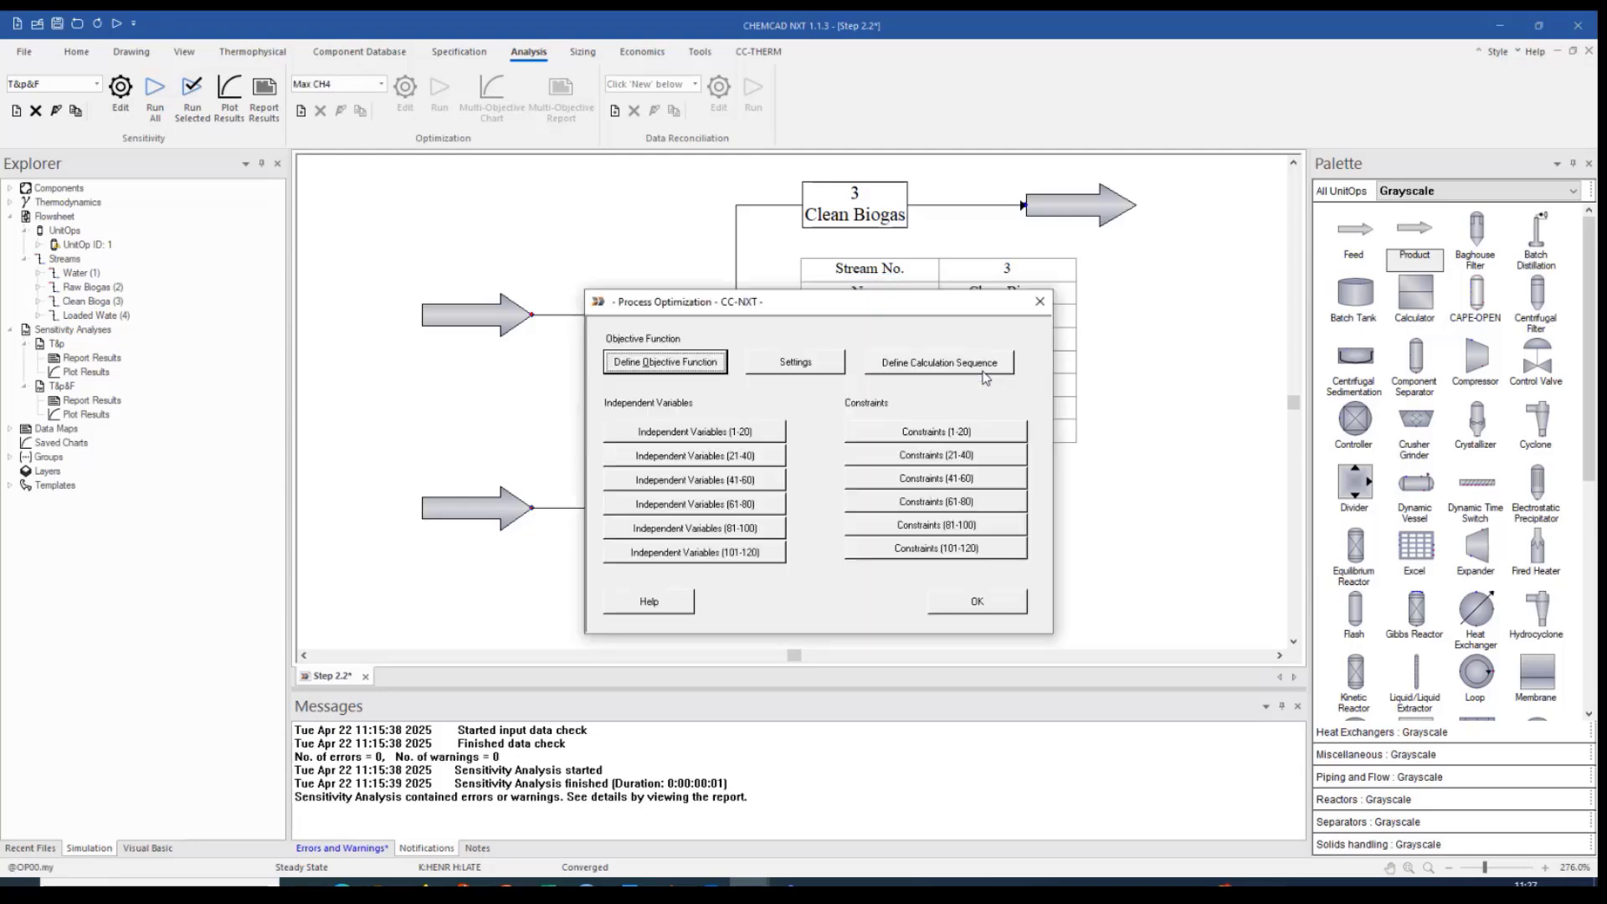
Start defining the optimization's objective function with the type Single Stream/UnitOp Variable
{"action": "left_click_drag", "start_coordinate": [869, 310], "coordinate": [1201, 278]}
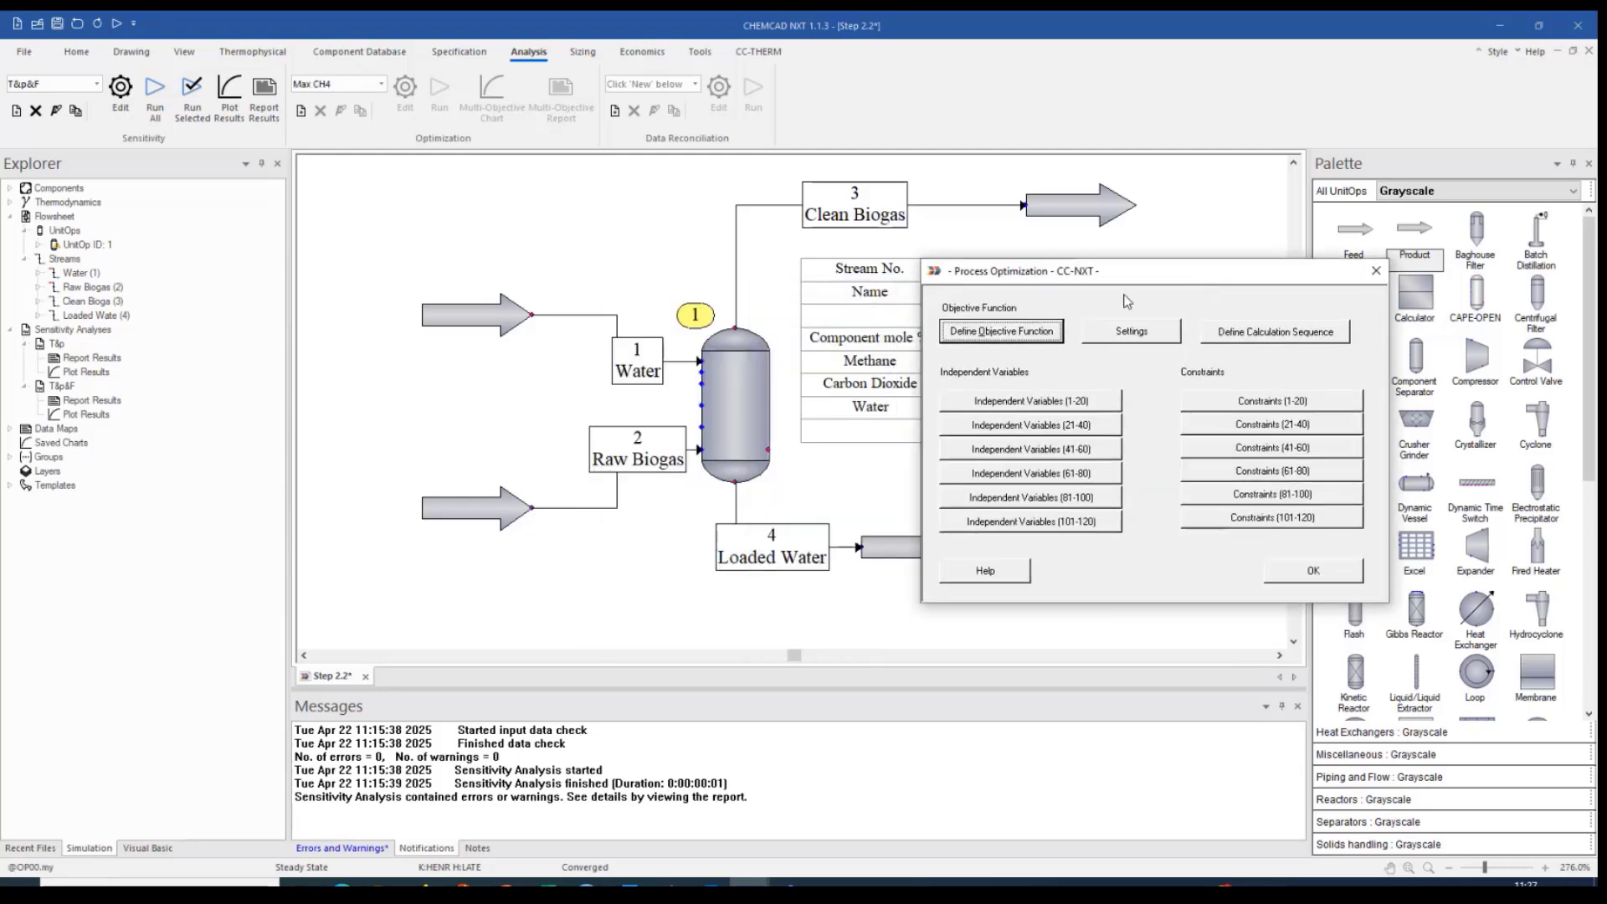
{"action": "left_click", "coordinate": [1048, 335]}
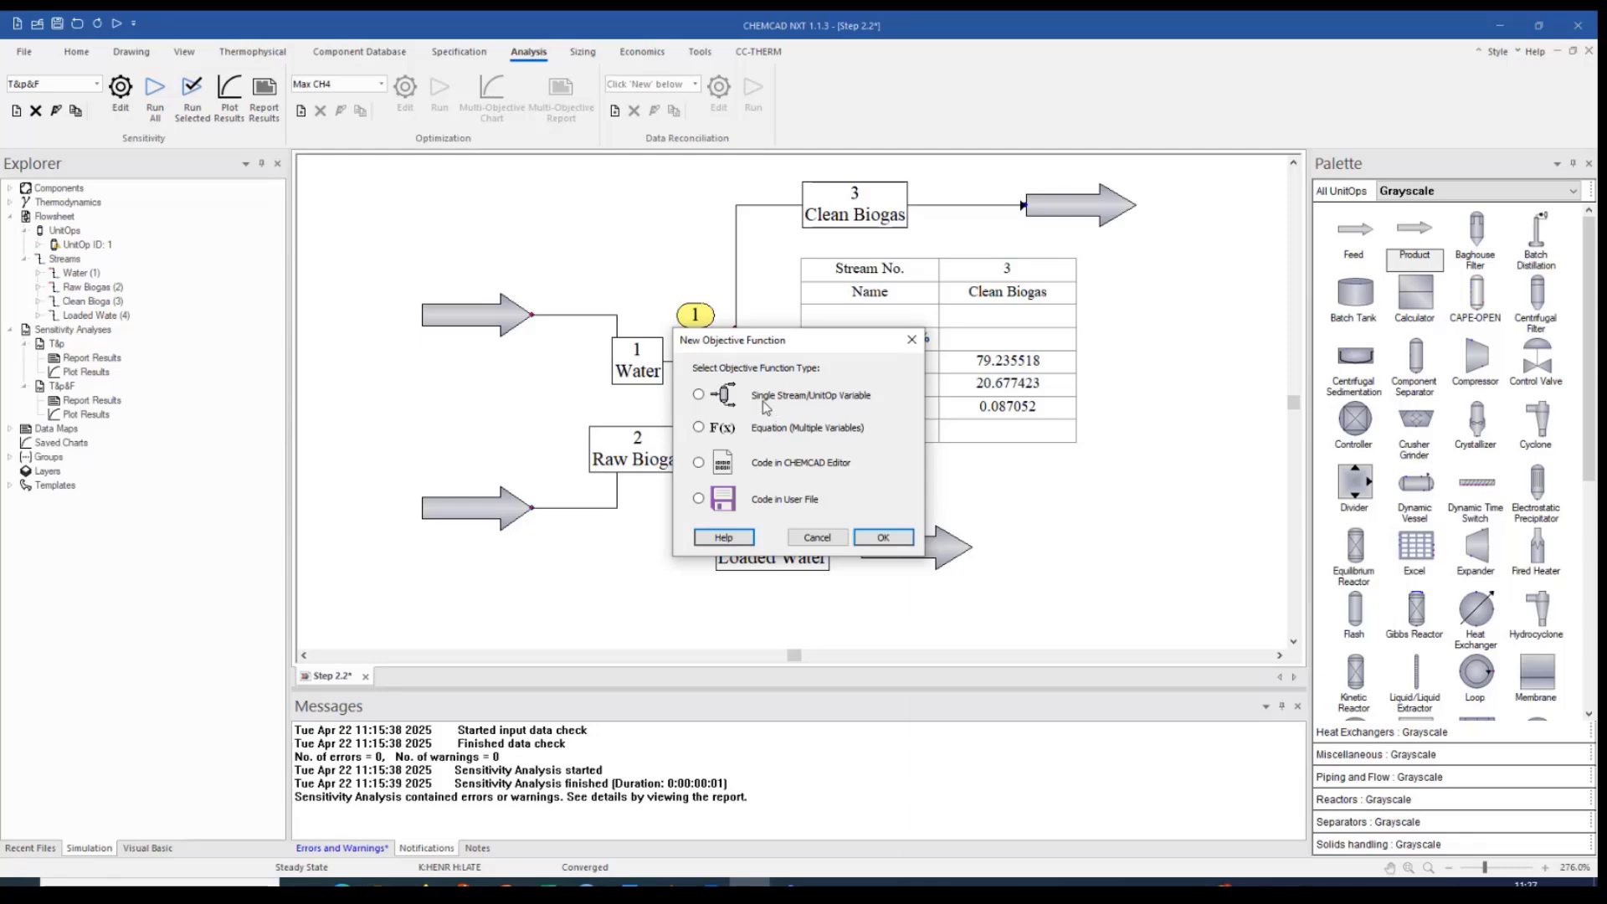
{"action": "left_click", "coordinate": [699, 395]}
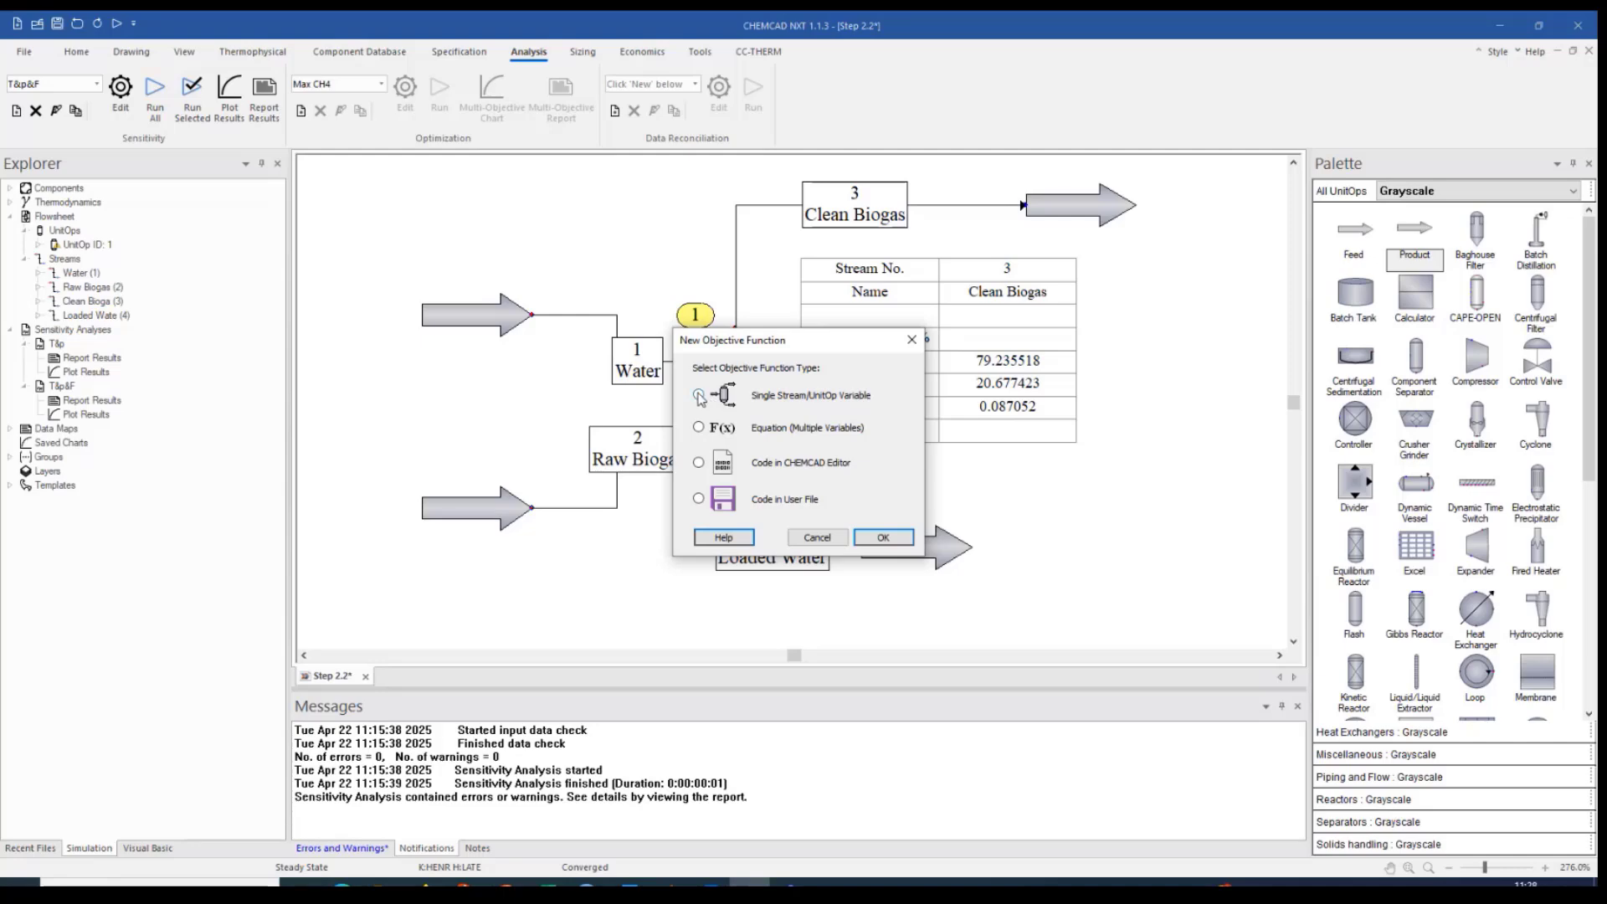
{"action": "left_click", "coordinate": [890, 544]}
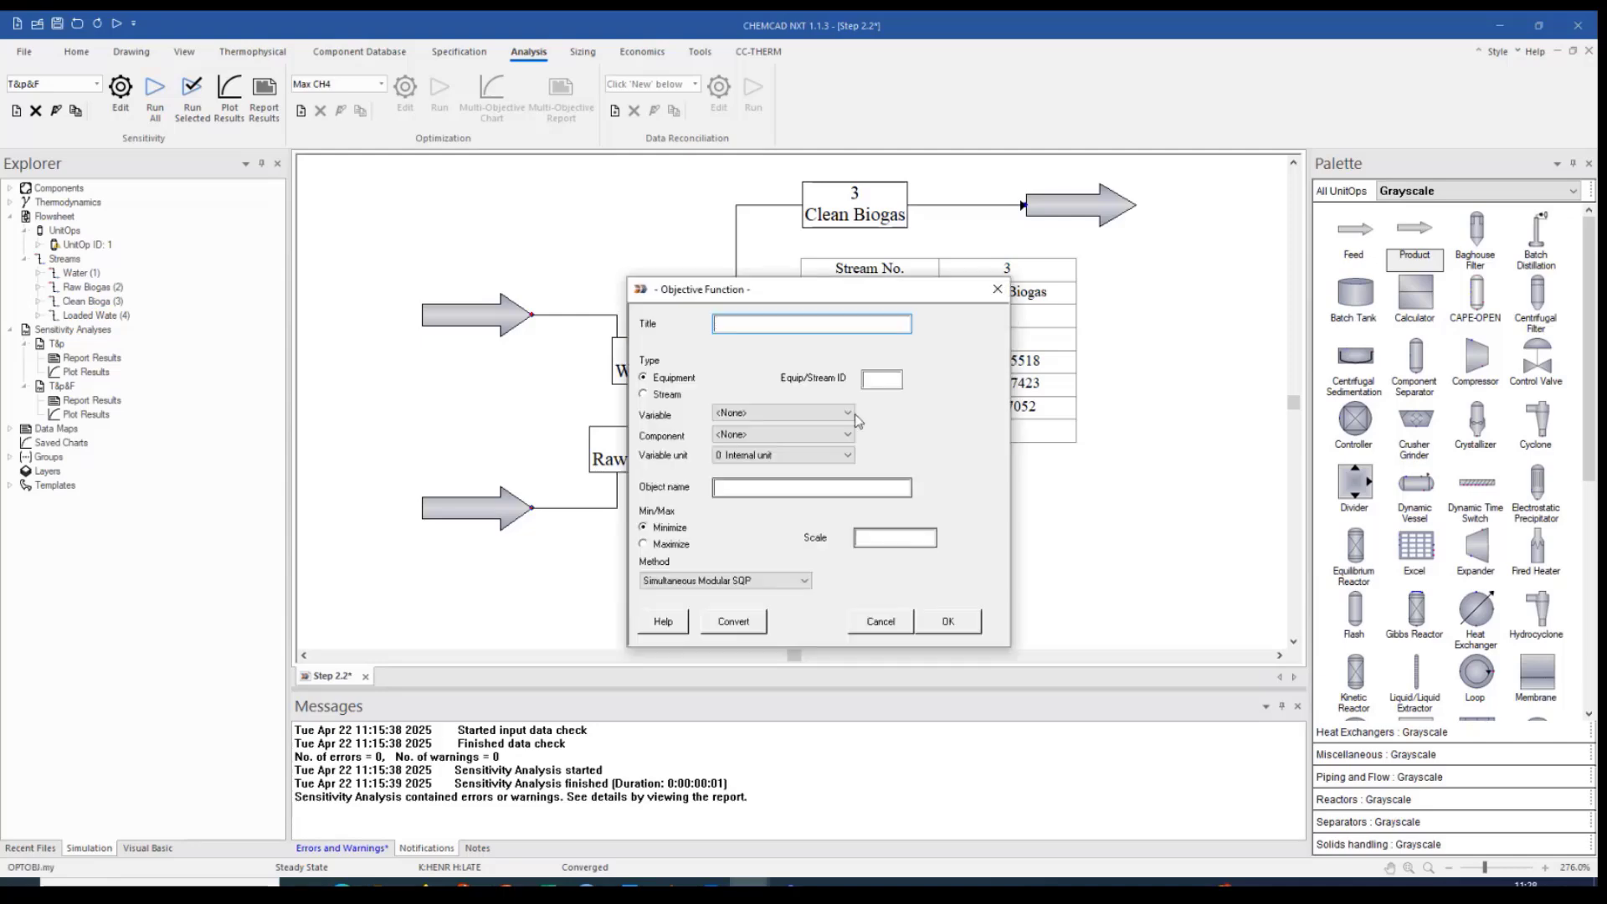
Title the objective function "Max CH4", set its type to Stream and enter stream ID 3
{"action": "type", "text": "Ma"}
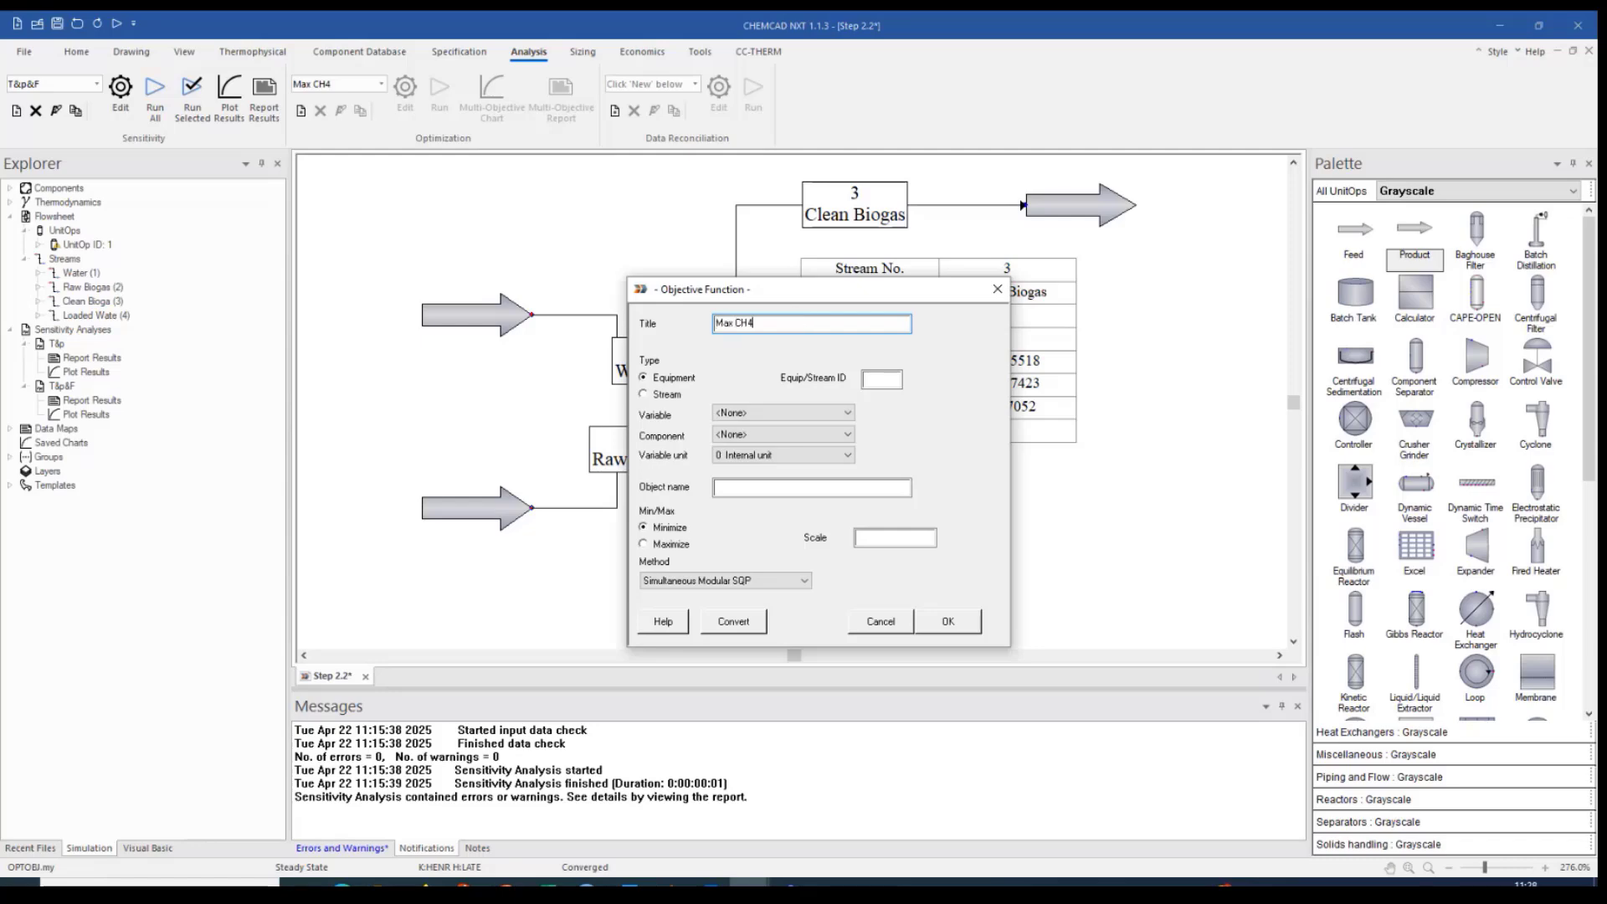
{"action": "type", "text": "x CH4"}
{"action": "left_click", "coordinate": [667, 395]}
{"action": "left_click_drag", "start_coordinate": [818, 304], "coordinate": [566, 245]}
{"action": "left_click", "coordinate": [626, 320]}
{"action": "type", "text": "3"}
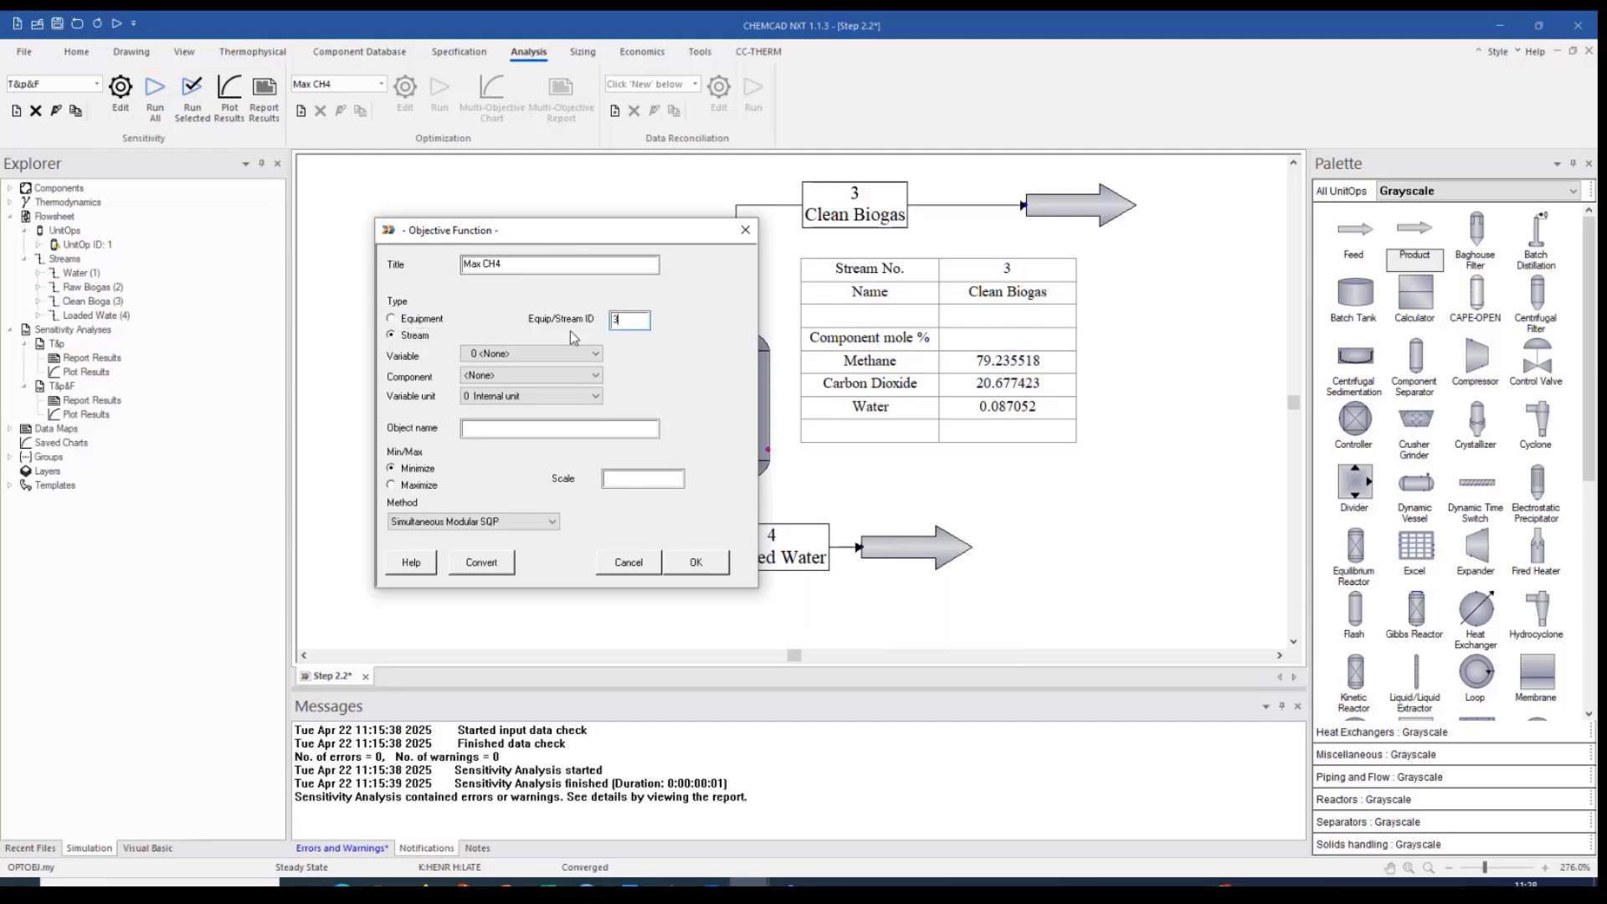
Set the objective function's variable to Comp Mole fraction and its component to Methane
{"action": "left_click", "coordinate": [536, 356]}
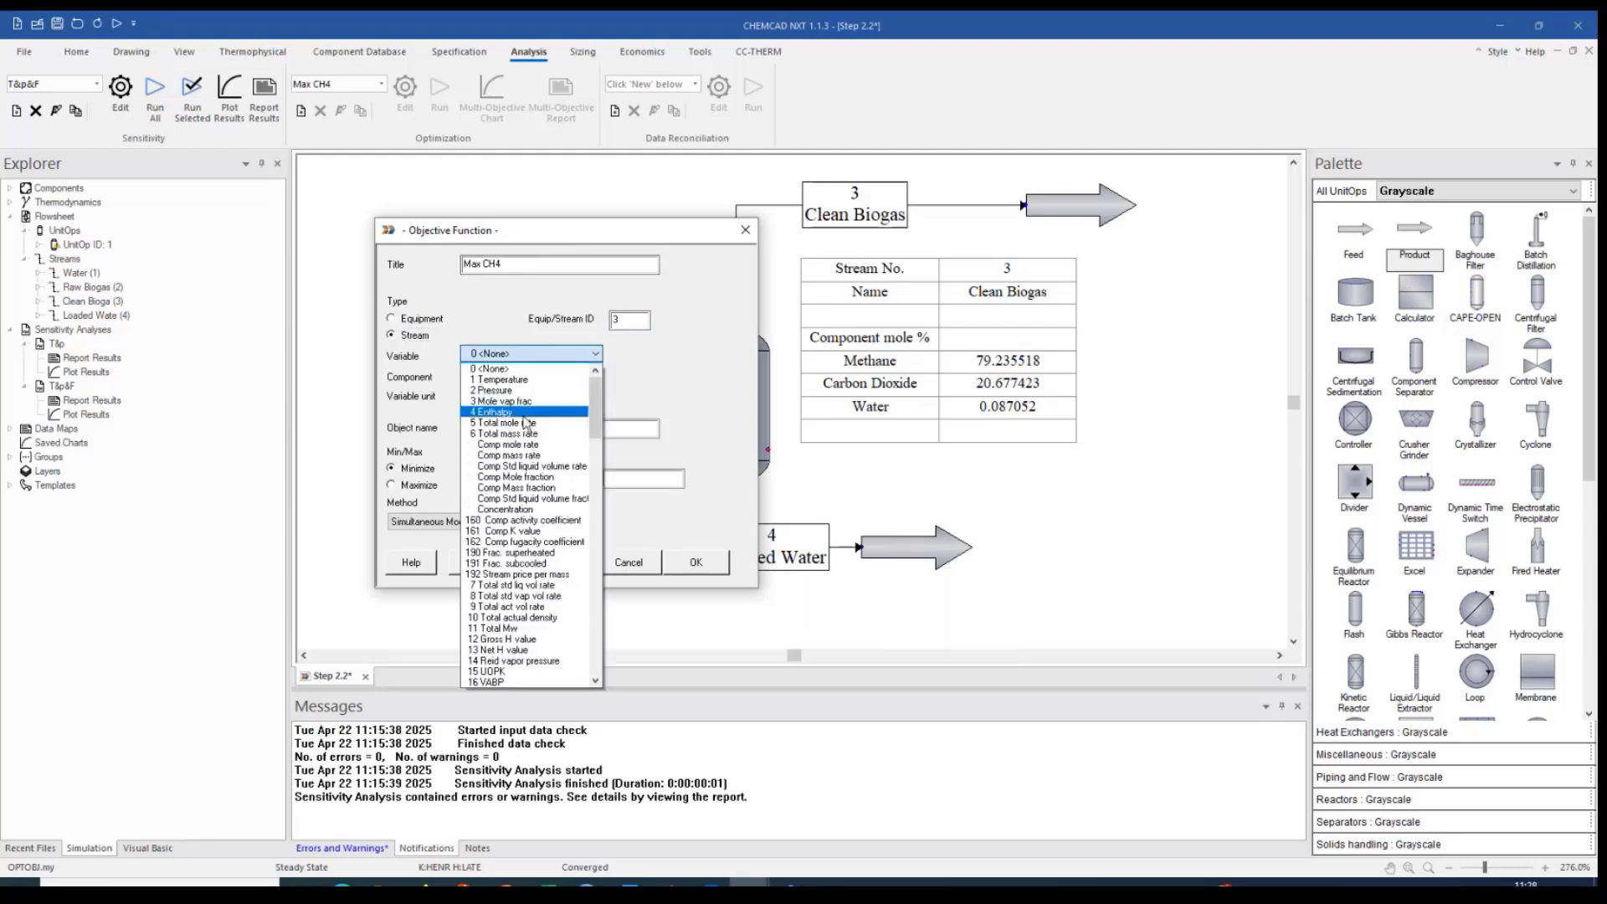
{"action": "left_click", "coordinate": [538, 476]}
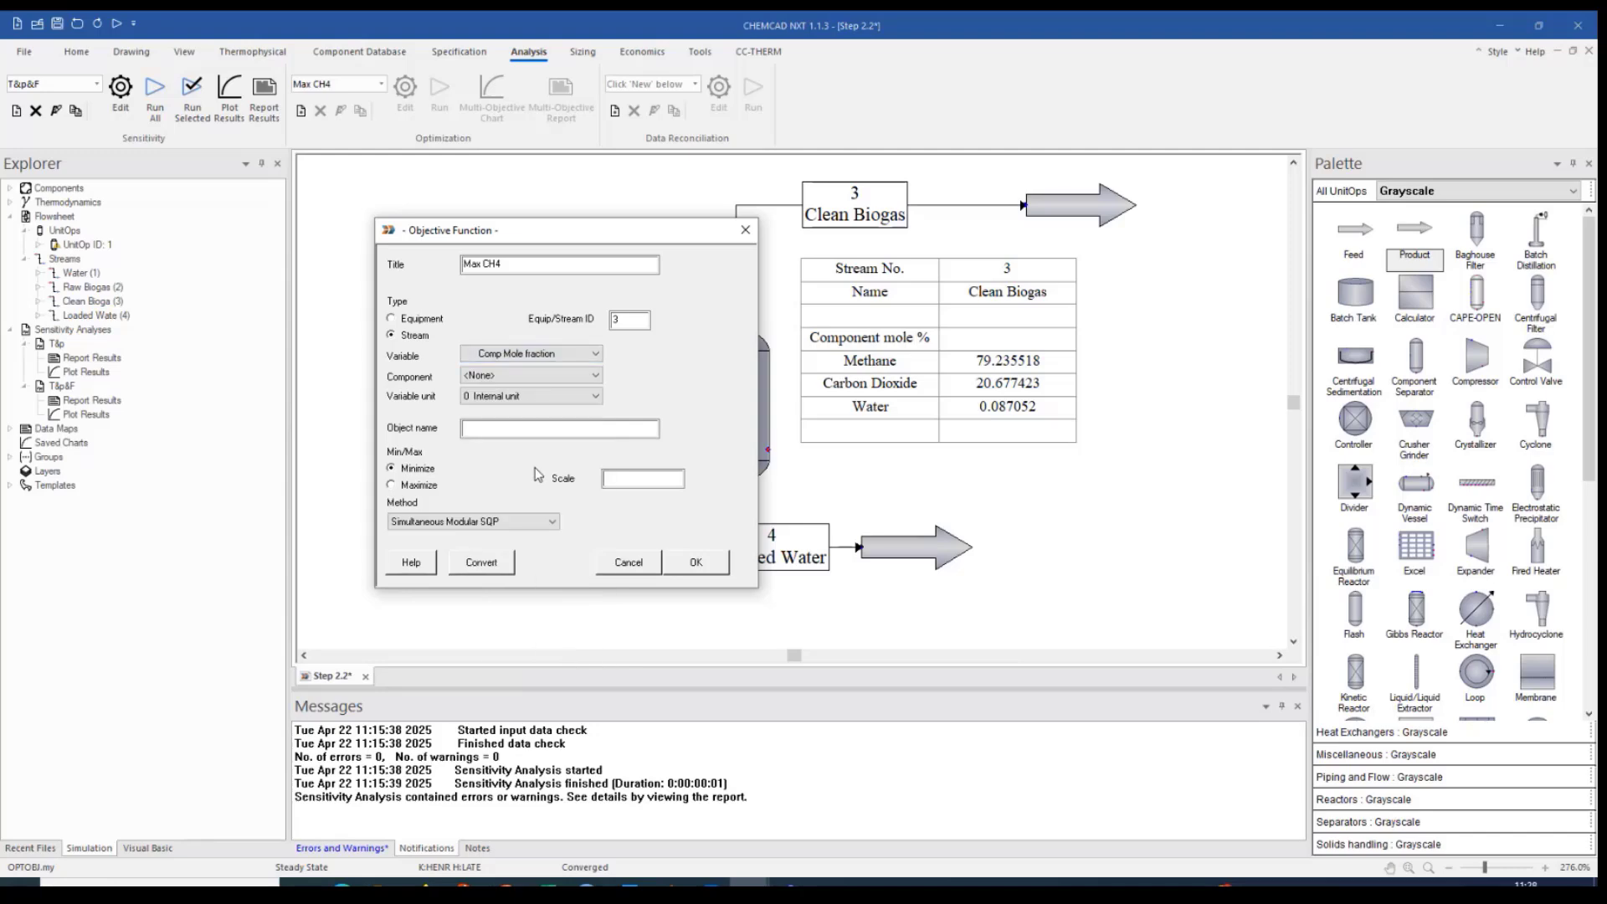
{"action": "left_click", "coordinate": [536, 376]}
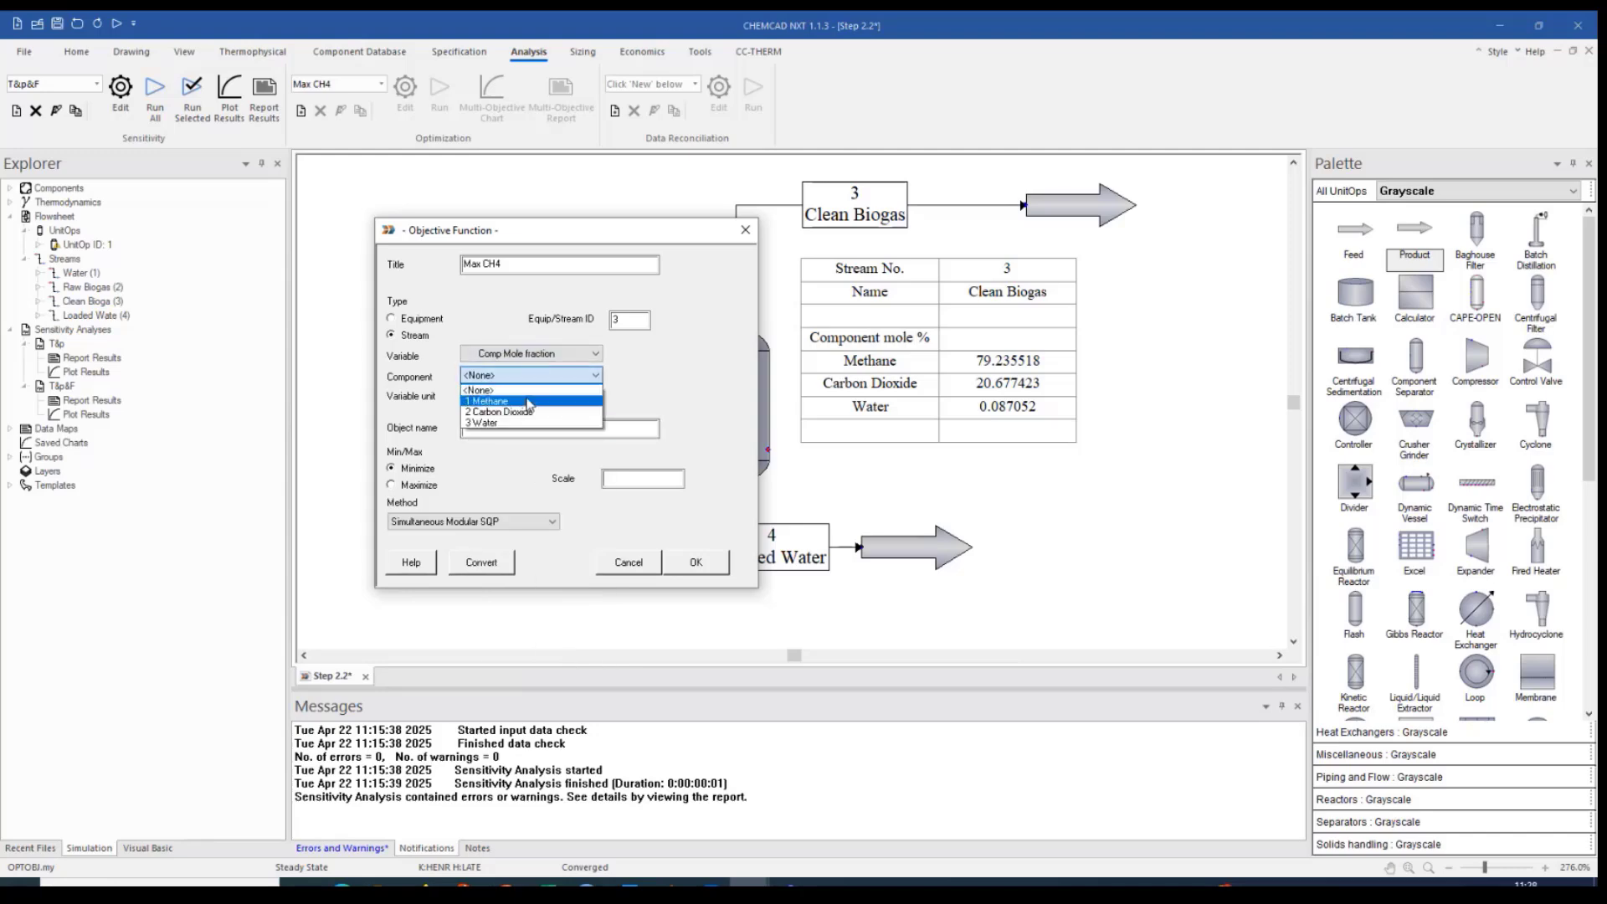
{"action": "left_click", "coordinate": [528, 402]}
Name the objective function's object "CH4", set it to Maximize and confirm the definition
{"action": "left_click", "coordinate": [540, 431]}
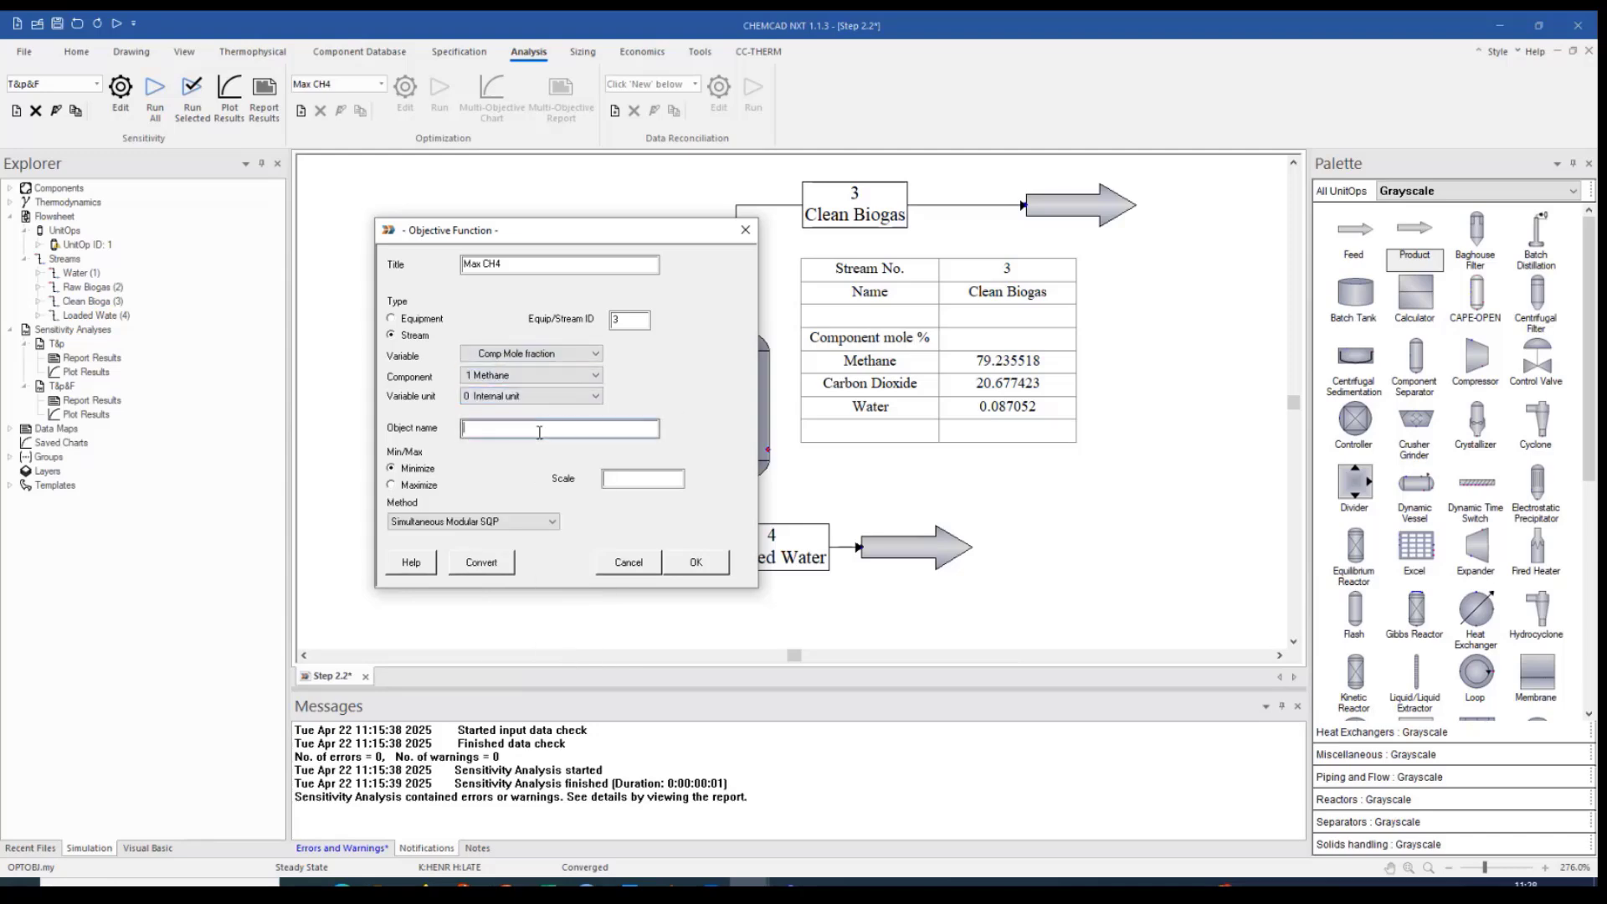
{"action": "type", "text": "CH4"}
{"action": "left_click", "coordinate": [414, 485]}
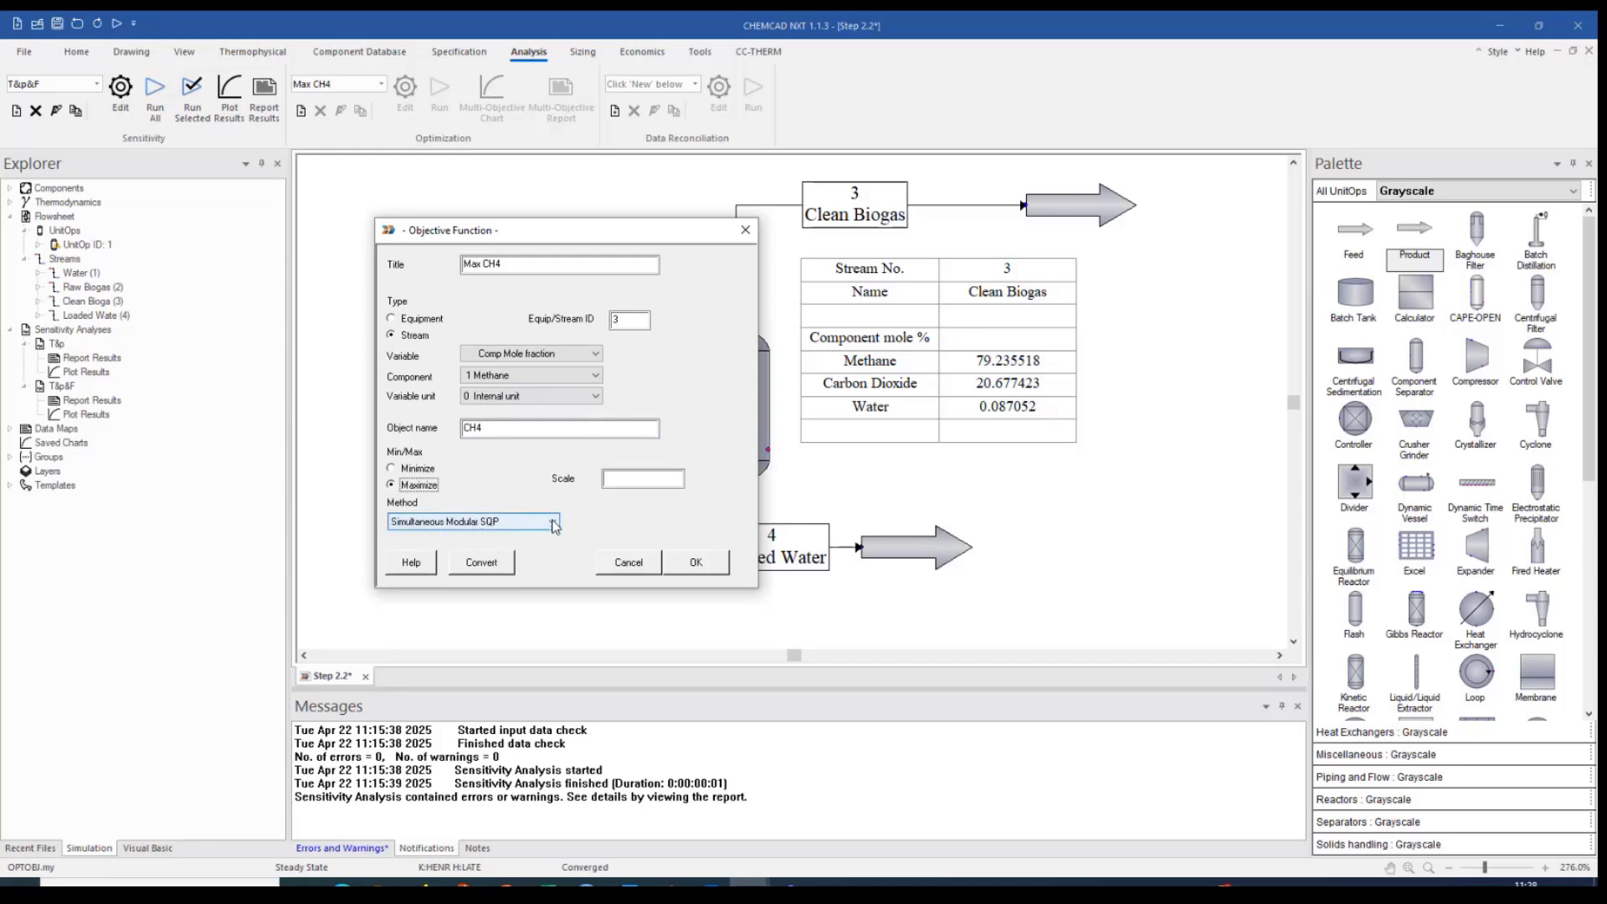
{"action": "left_click", "coordinate": [696, 561]}
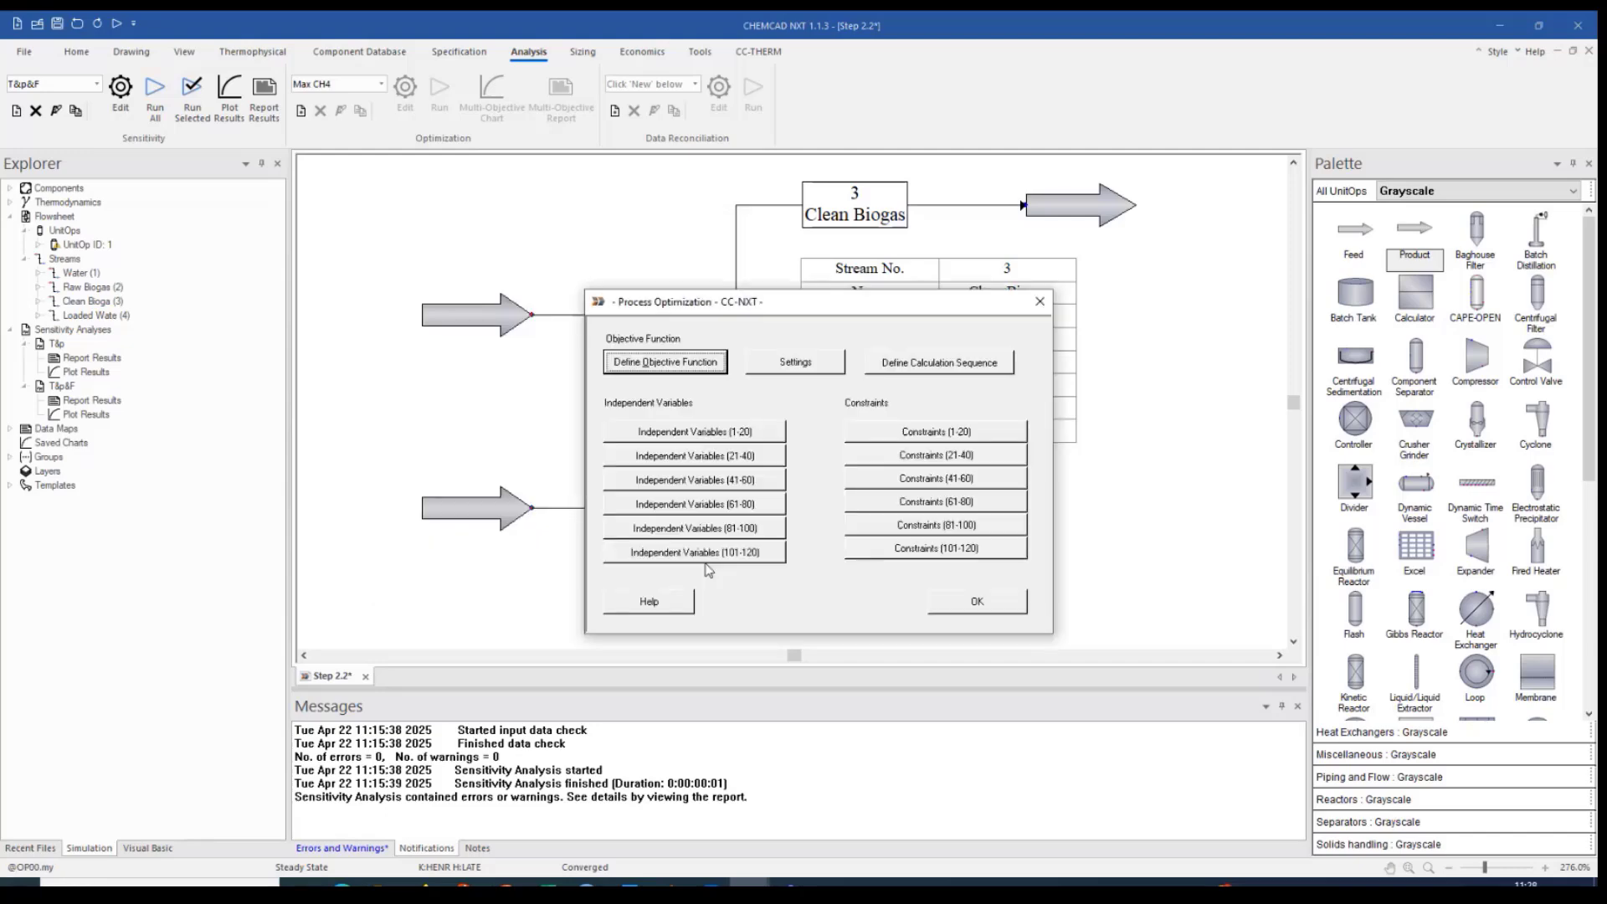
Define the first independent variable as the Total std liq vol rate of stream 1
{"action": "left_click", "coordinate": [719, 430]}
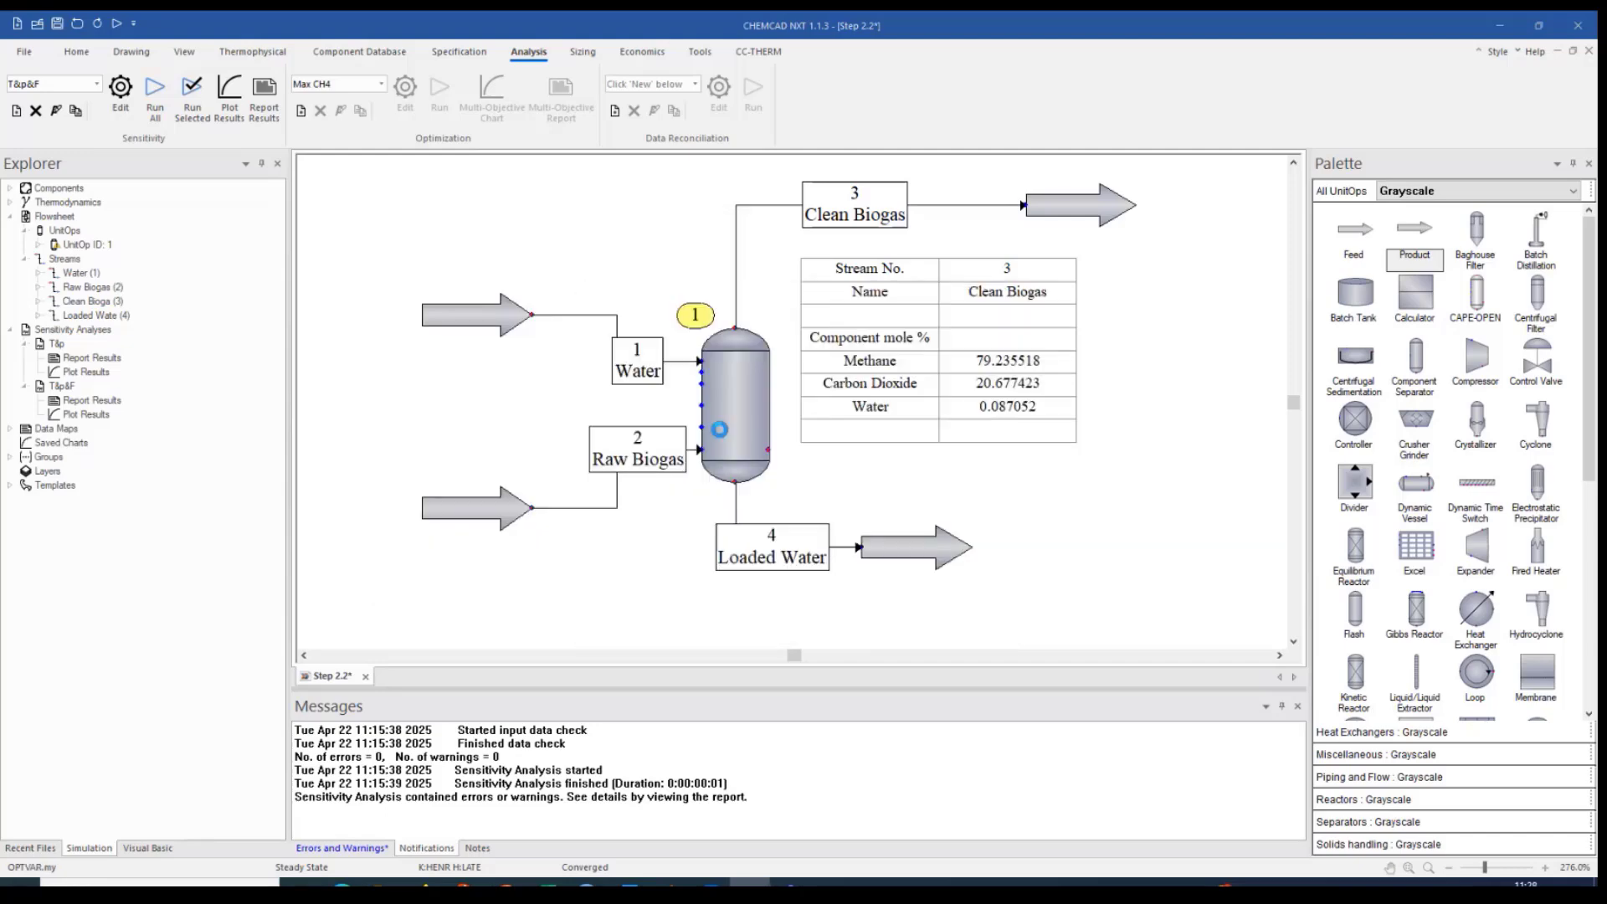
{"action": "left_click_drag", "start_coordinate": [818, 293], "coordinate": [1102, 256]}
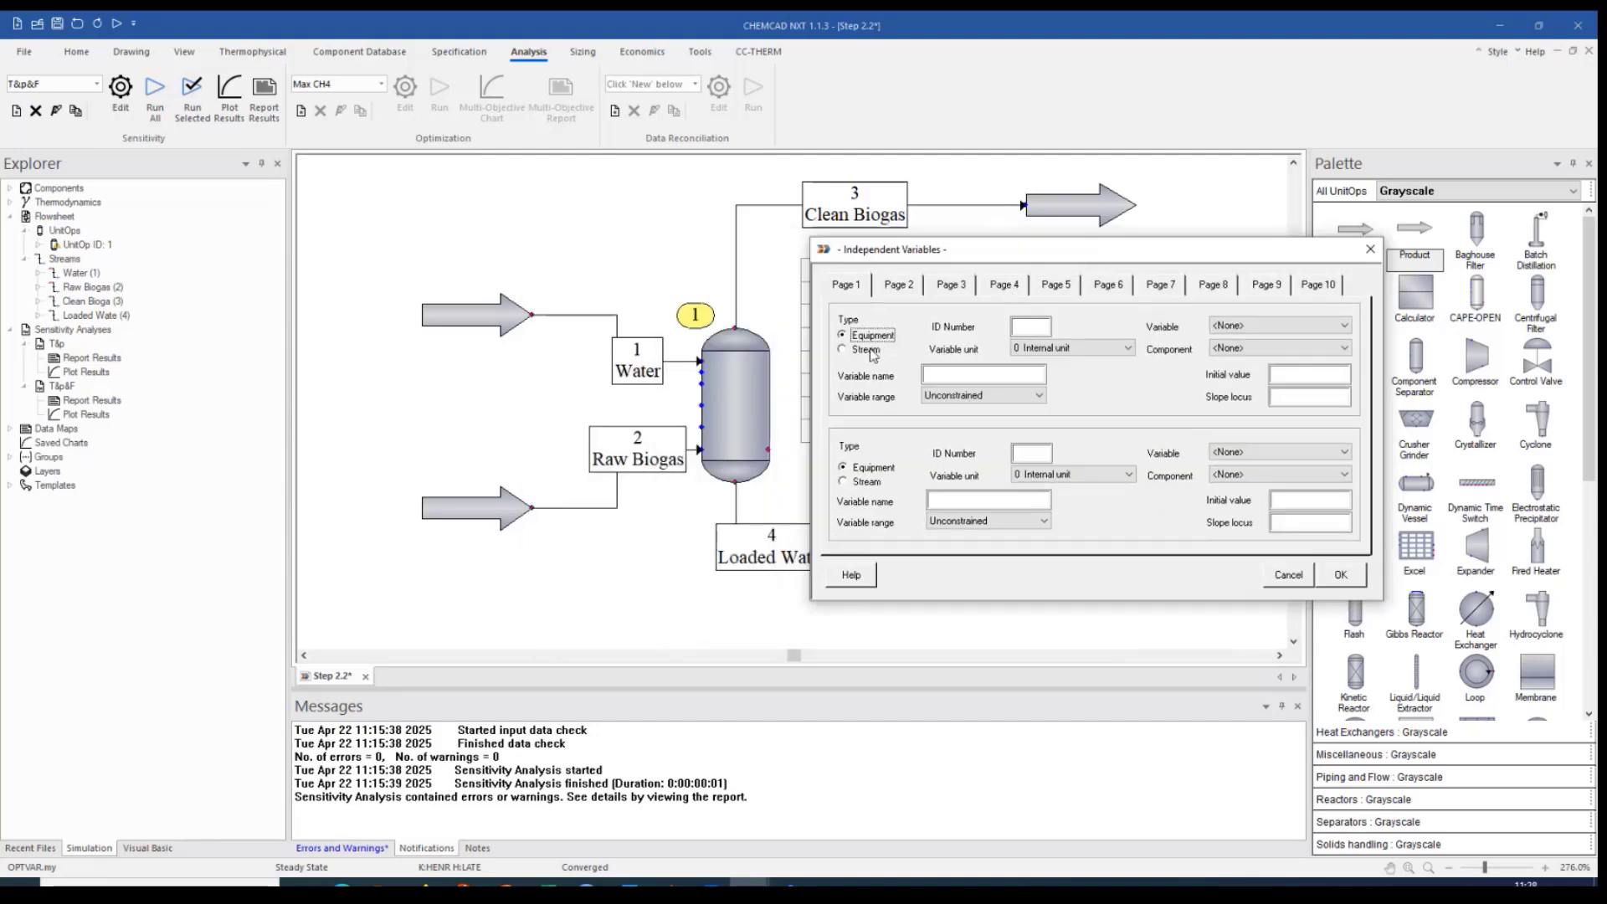
{"action": "left_click", "coordinate": [868, 350]}
{"action": "left_click", "coordinate": [1024, 323]}
{"action": "type", "text": "1"}
{"action": "left_click", "coordinate": [1229, 331]}
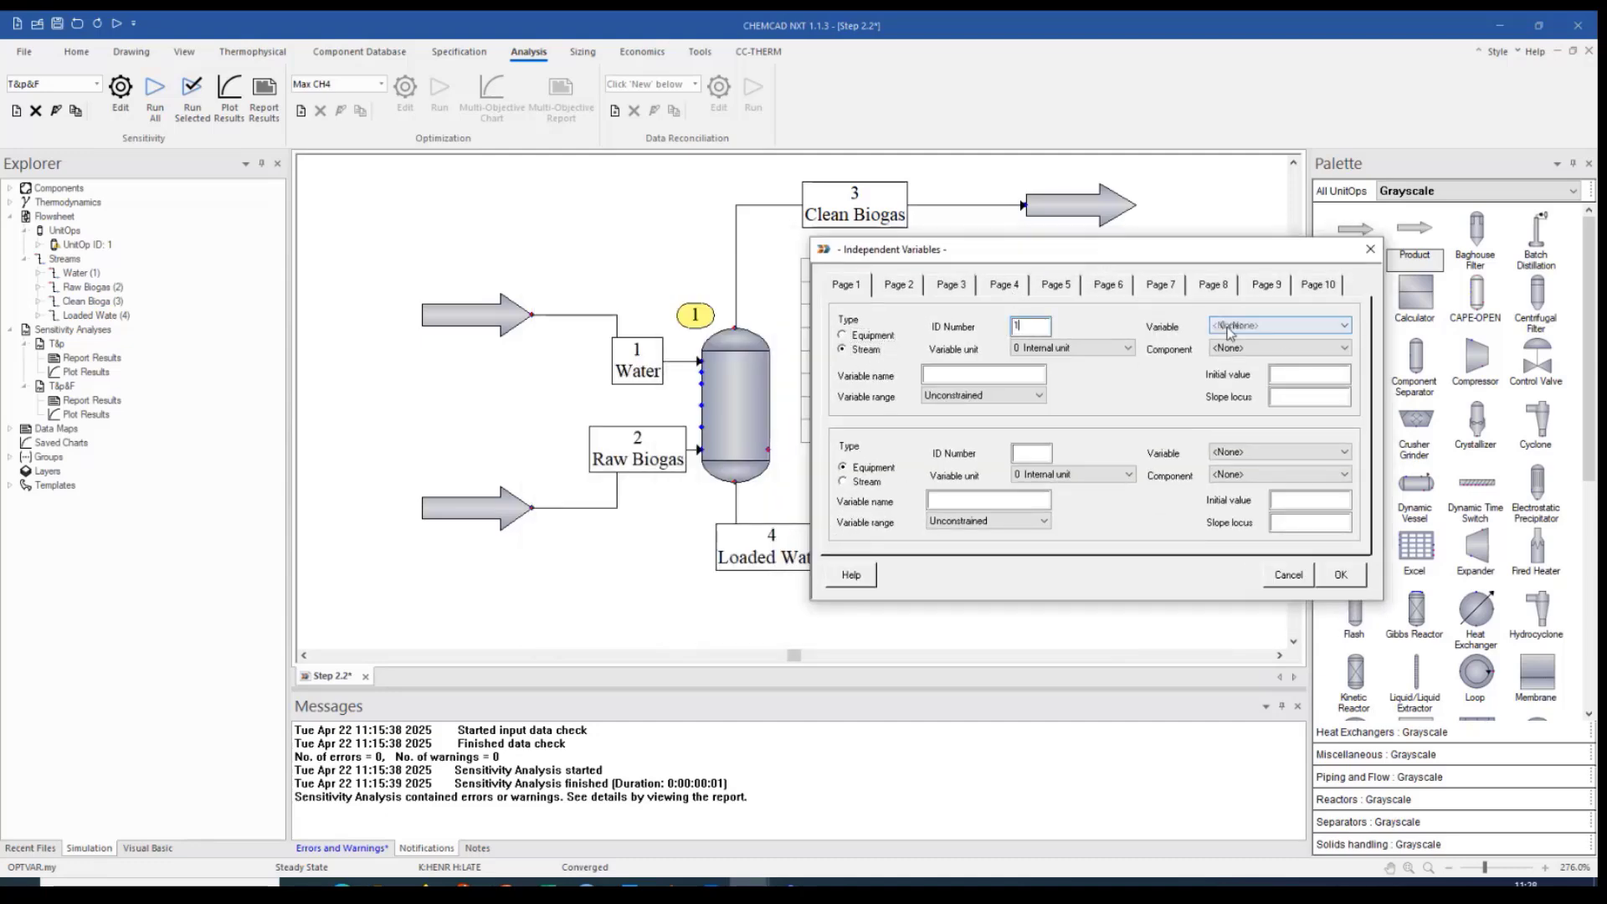
{"action": "left_click", "coordinate": [1285, 328]}
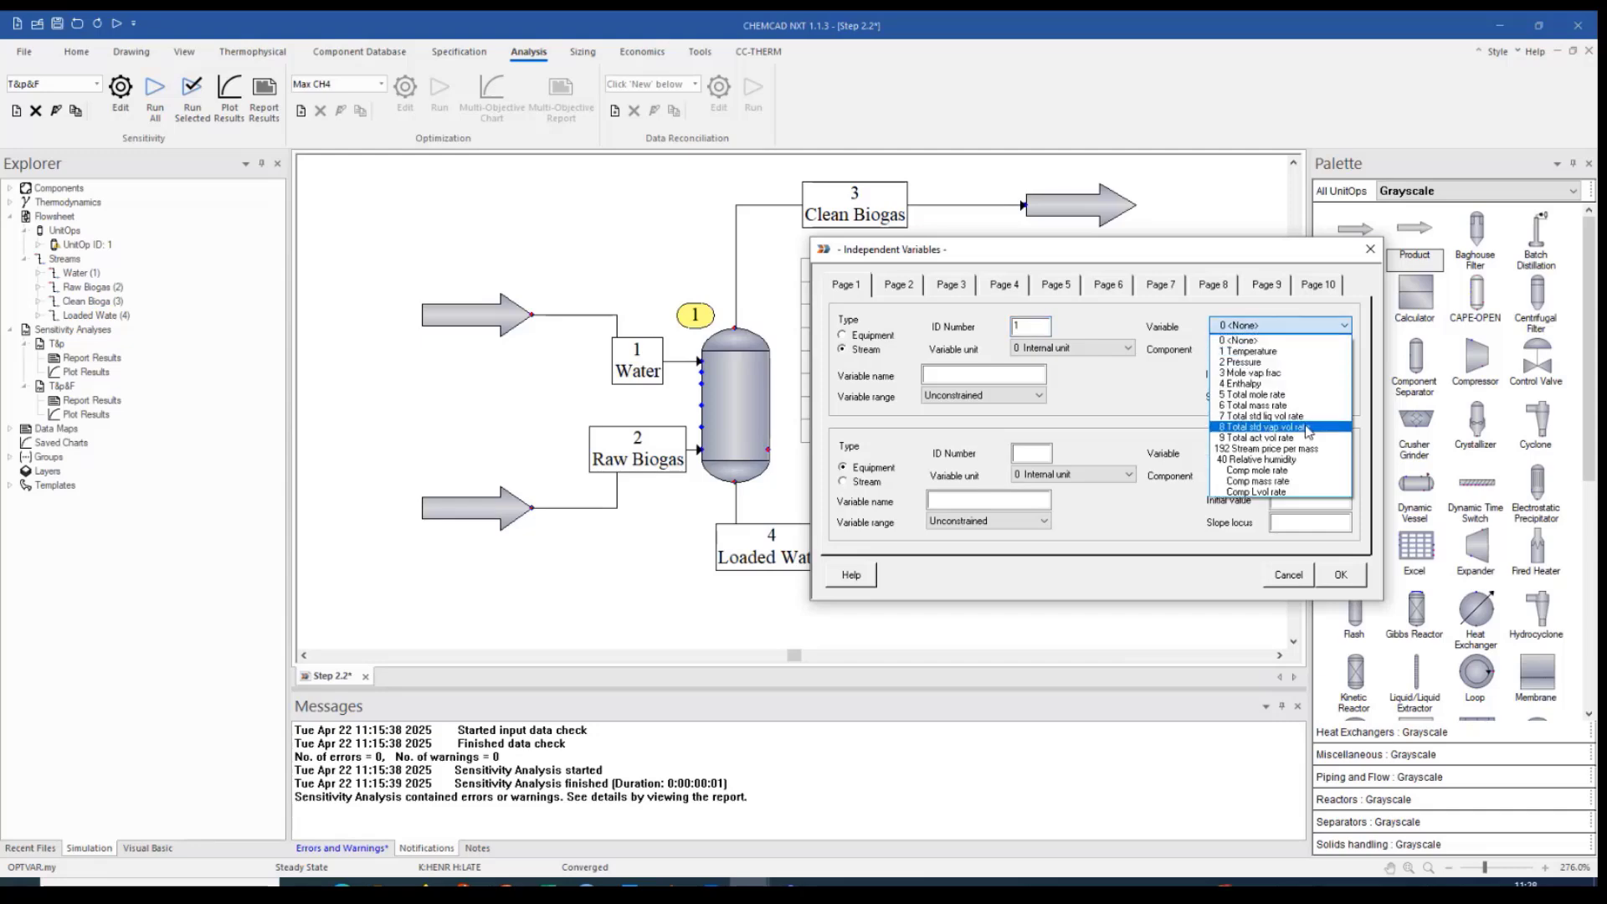
{"action": "left_click", "coordinate": [1305, 417]}
Give the water flow variable an initial value of 150 and the unit Liq vol rate
{"action": "left_click", "coordinate": [1295, 375]}
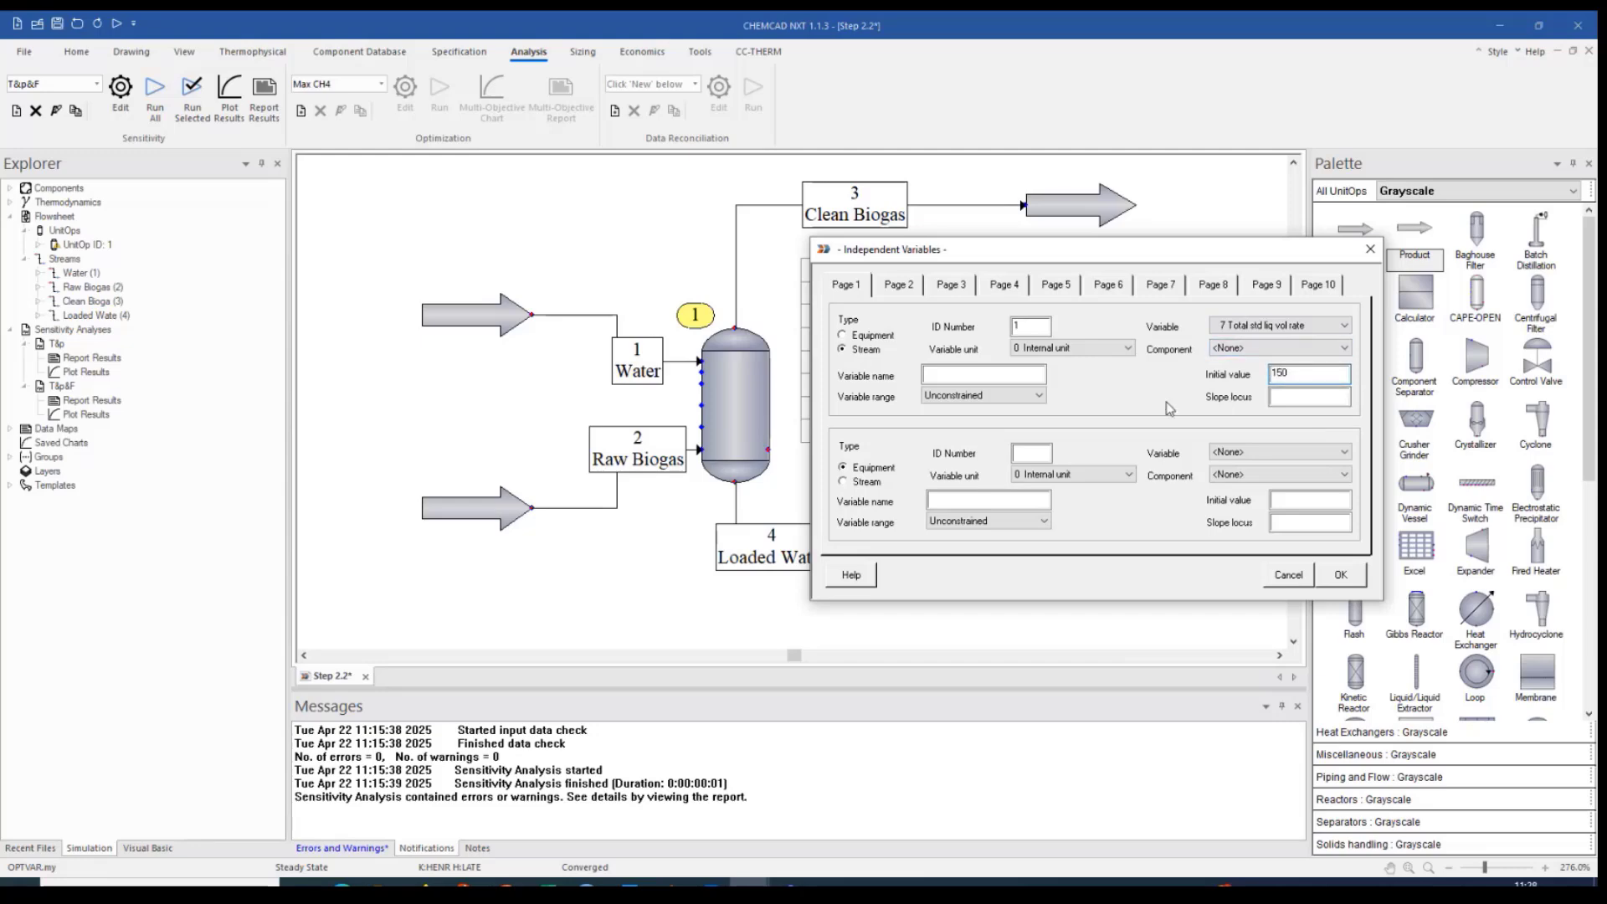
{"action": "left_click", "coordinate": [1127, 349]}
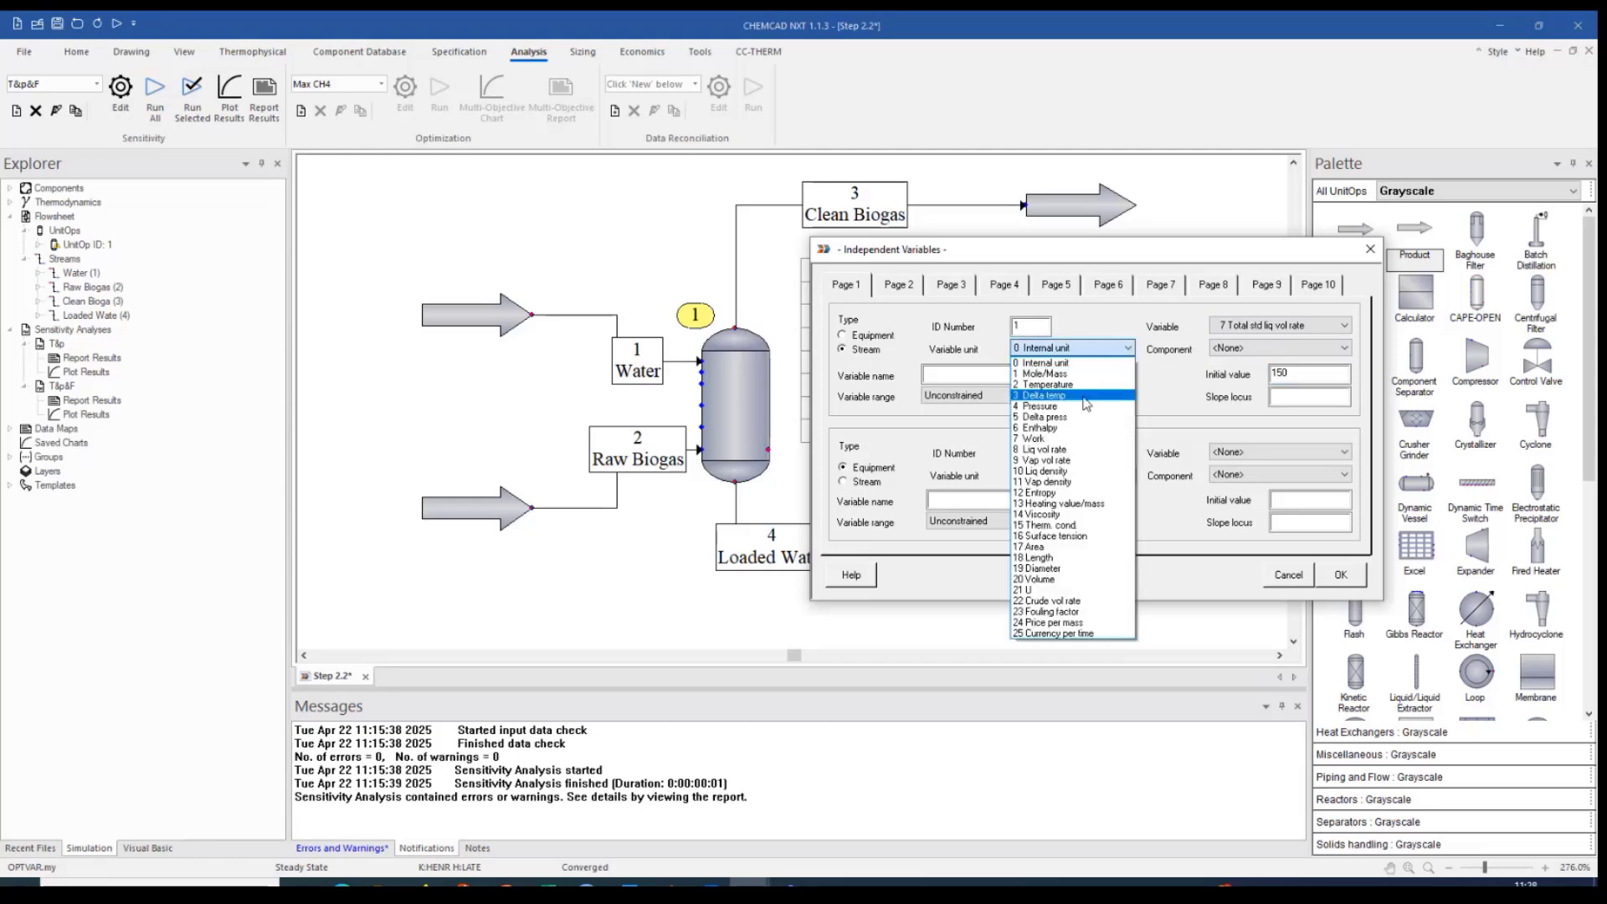
{"action": "left_click", "coordinate": [1078, 448]}
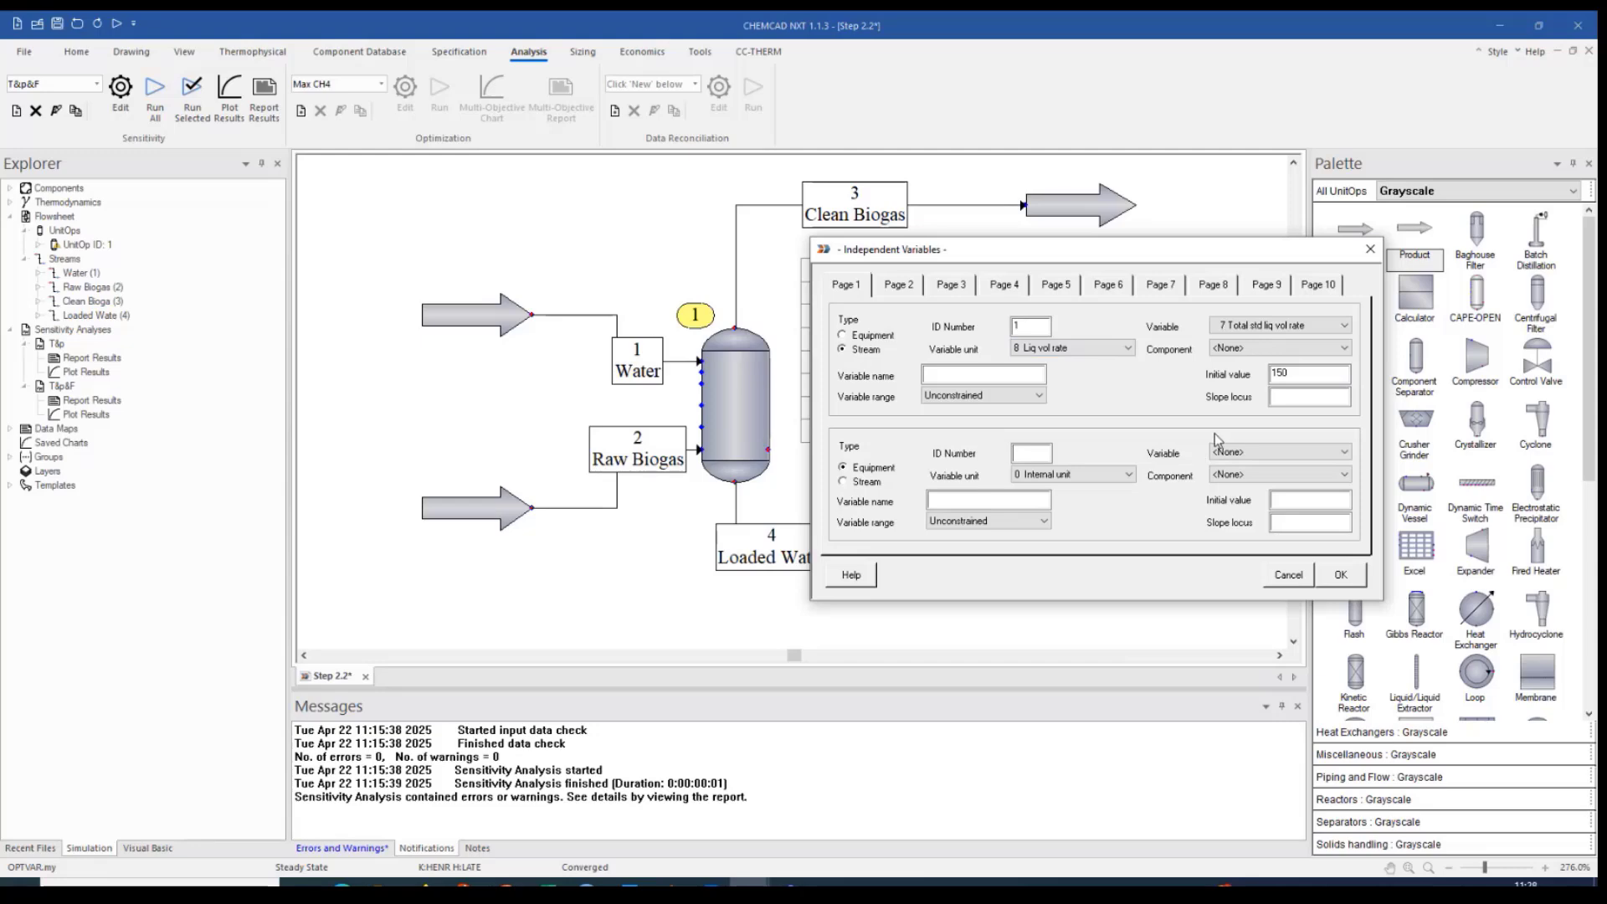
Name the first variable "F Water" and make it Min/Max Bounded between 50 and 1000
{"action": "left_click", "coordinate": [994, 375]}
{"action": "left_click", "coordinate": [975, 395]}
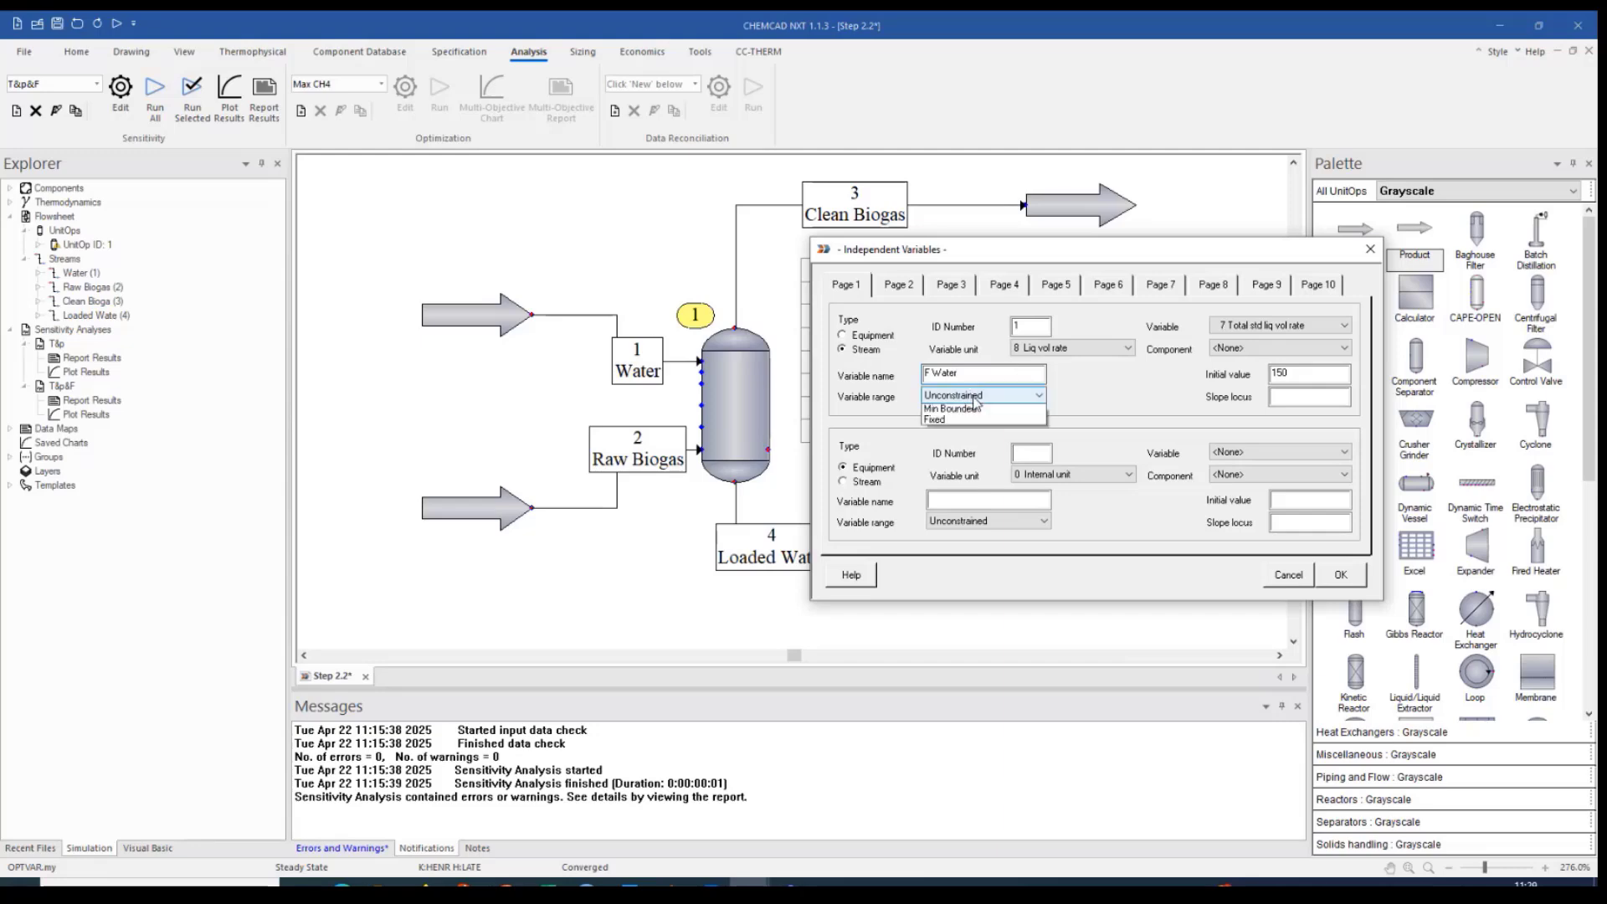
{"action": "left_click", "coordinate": [960, 420]}
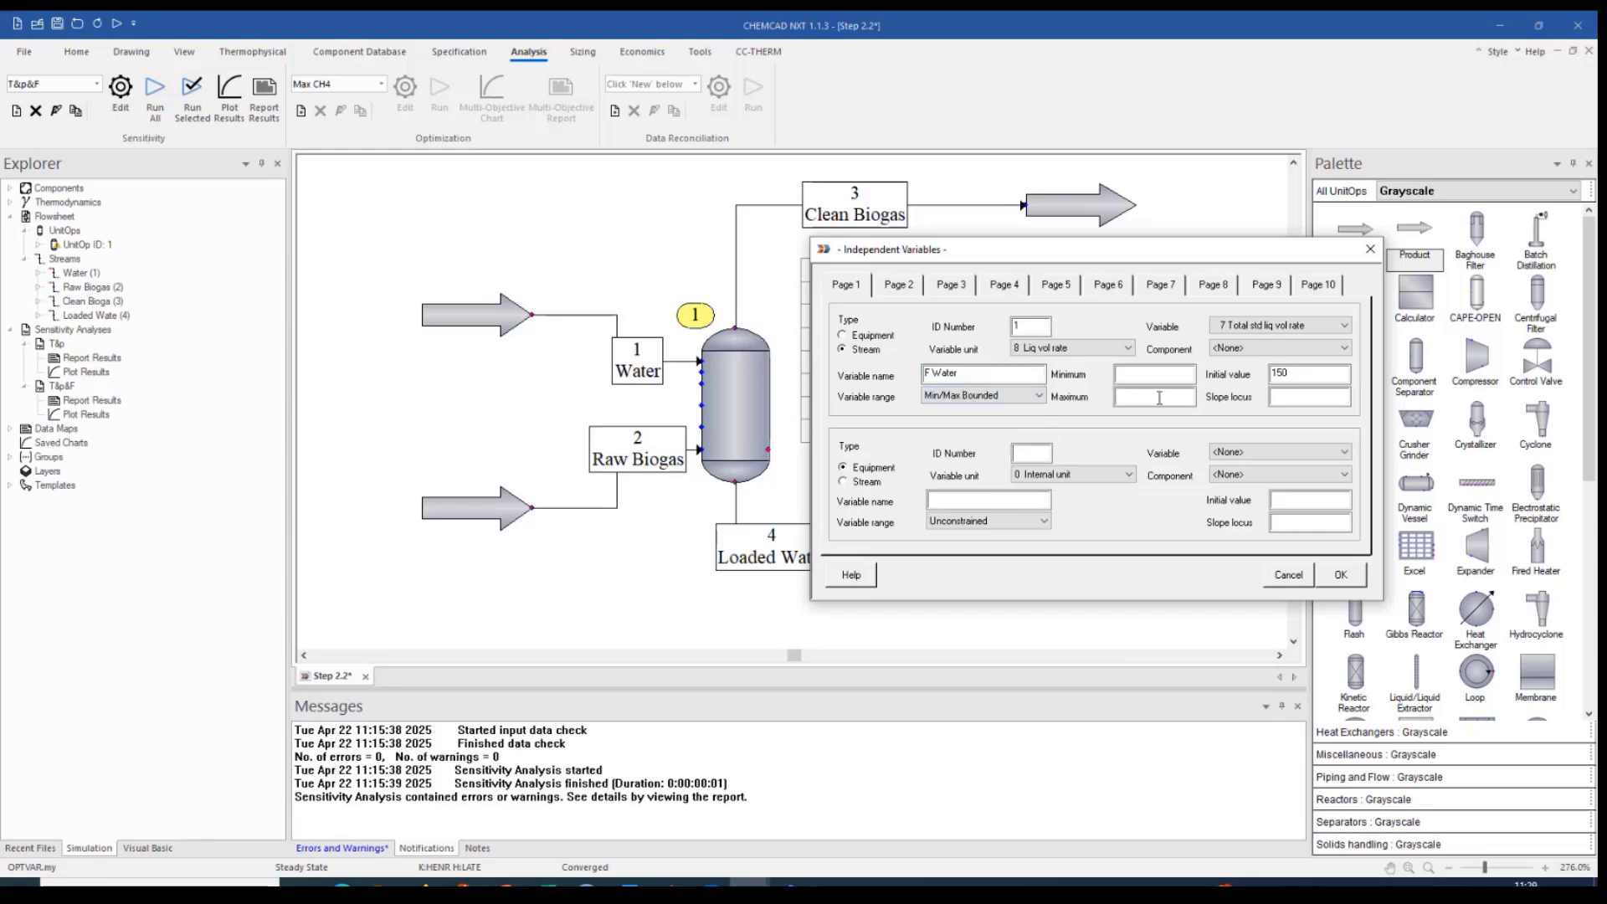
{"action": "left_click", "coordinate": [1148, 374]}
{"action": "left_click", "coordinate": [1150, 399]}
Define the second independent variable as Param 1 of equipment 1 with the unit Temperature
{"action": "left_click", "coordinate": [876, 471]}
{"action": "left_click", "coordinate": [1026, 453]}
{"action": "type", "text": "1"}
{"action": "left_click", "coordinate": [1247, 456]}
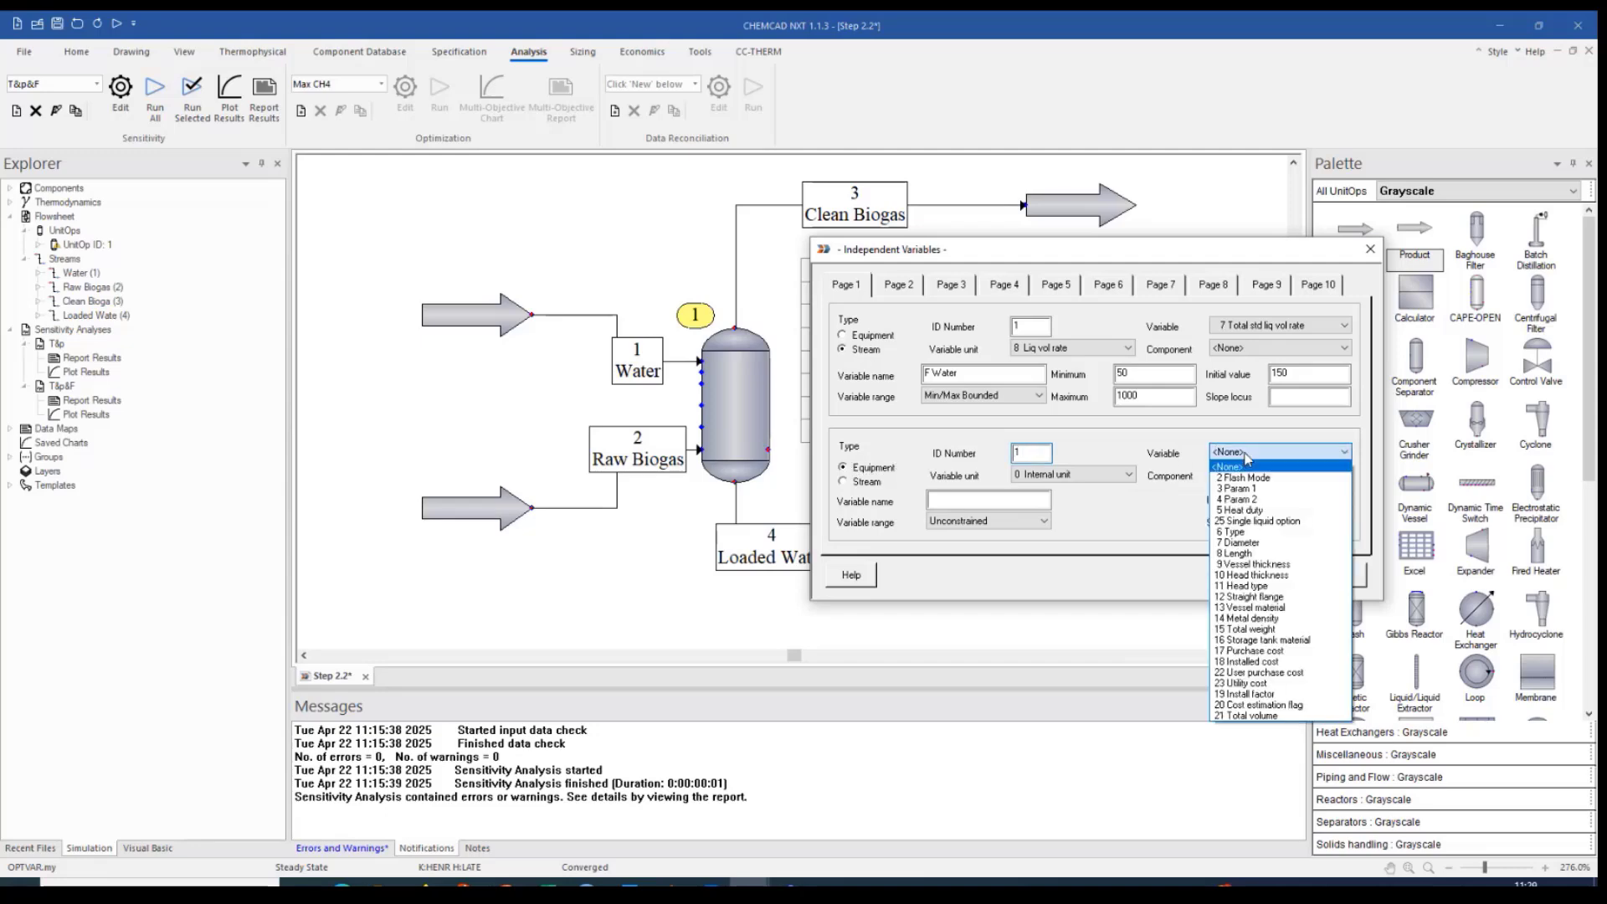
{"action": "left_click", "coordinate": [1255, 489]}
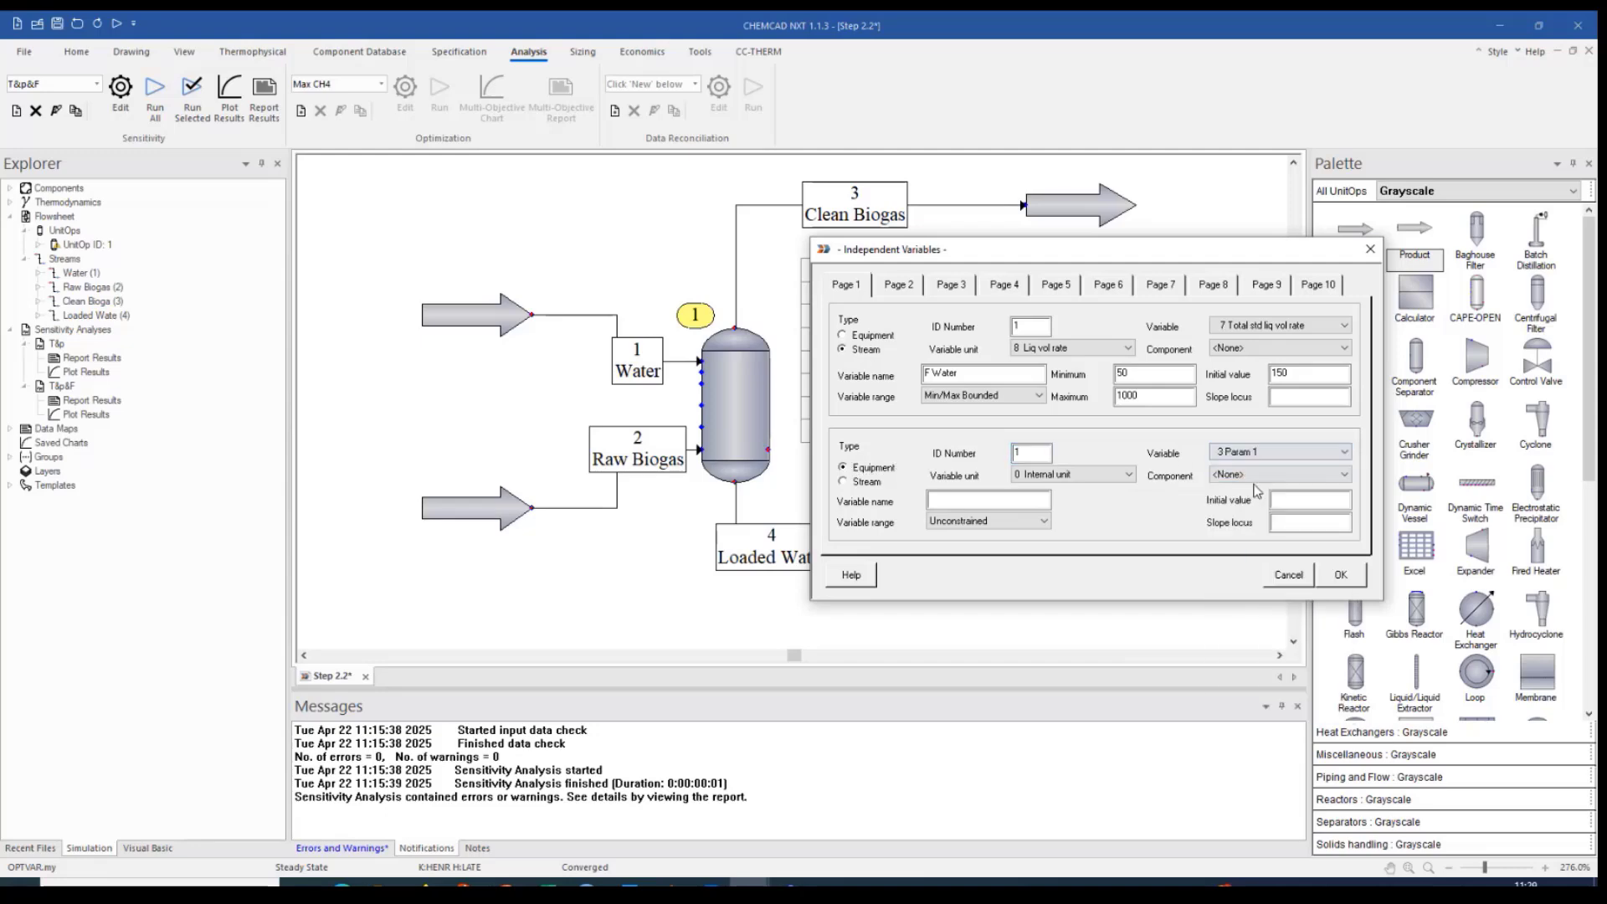
{"action": "left_click", "coordinate": [1126, 475]}
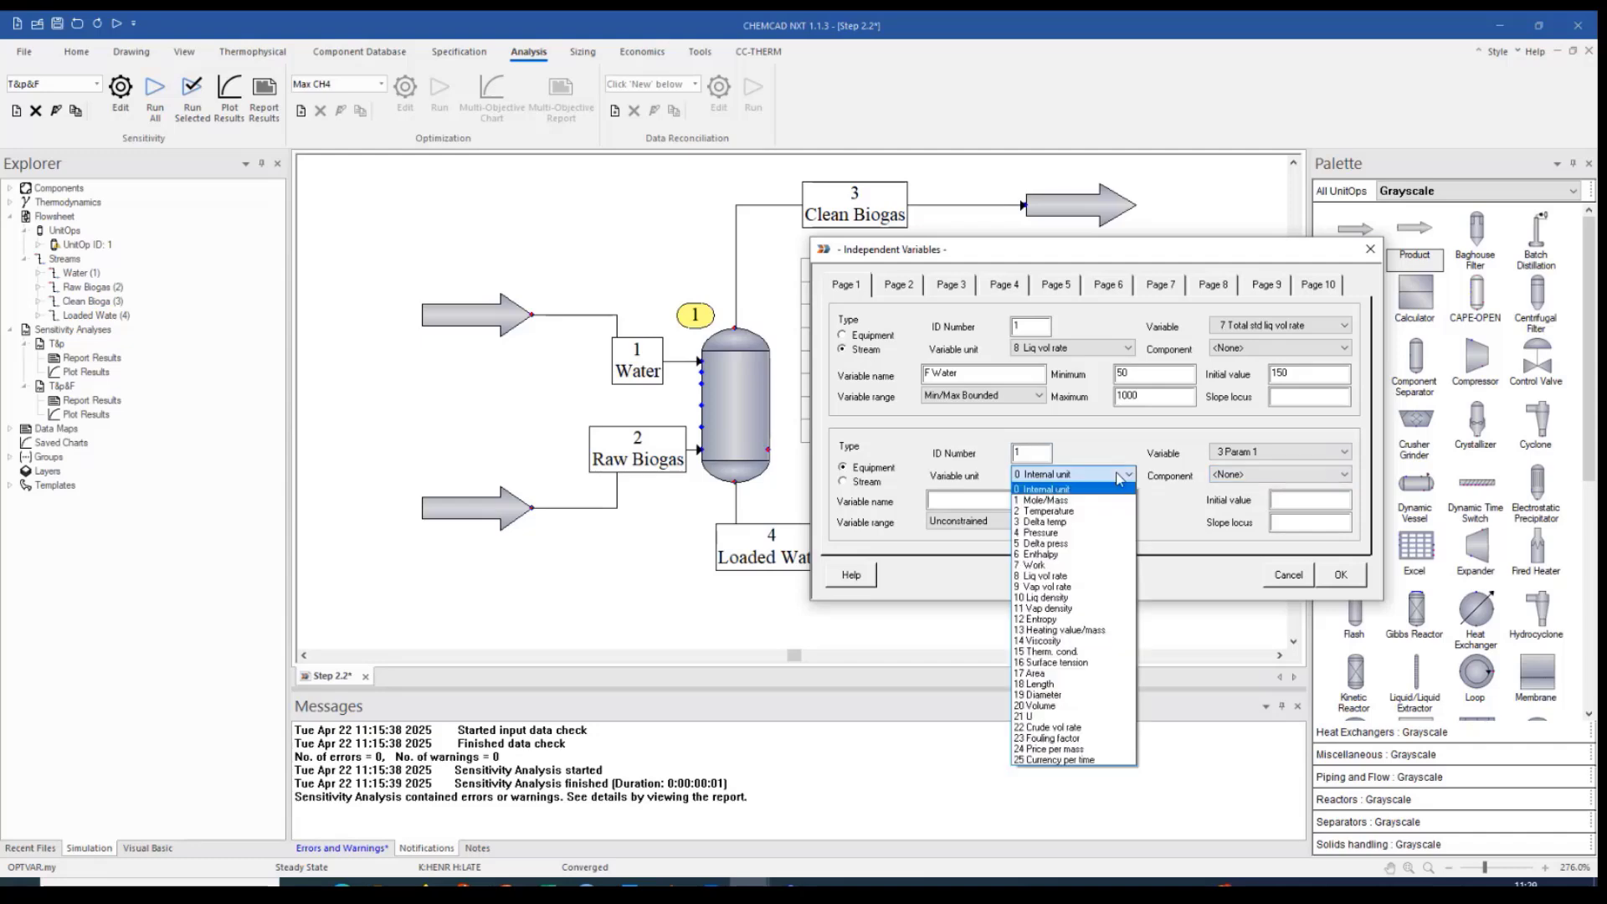
{"action": "left_click", "coordinate": [1093, 513]}
Name the temperature variable "T", set its initial value to 5 and make it Min/Max Bounded from 1 to 20
{"action": "left_click", "coordinate": [987, 502]}
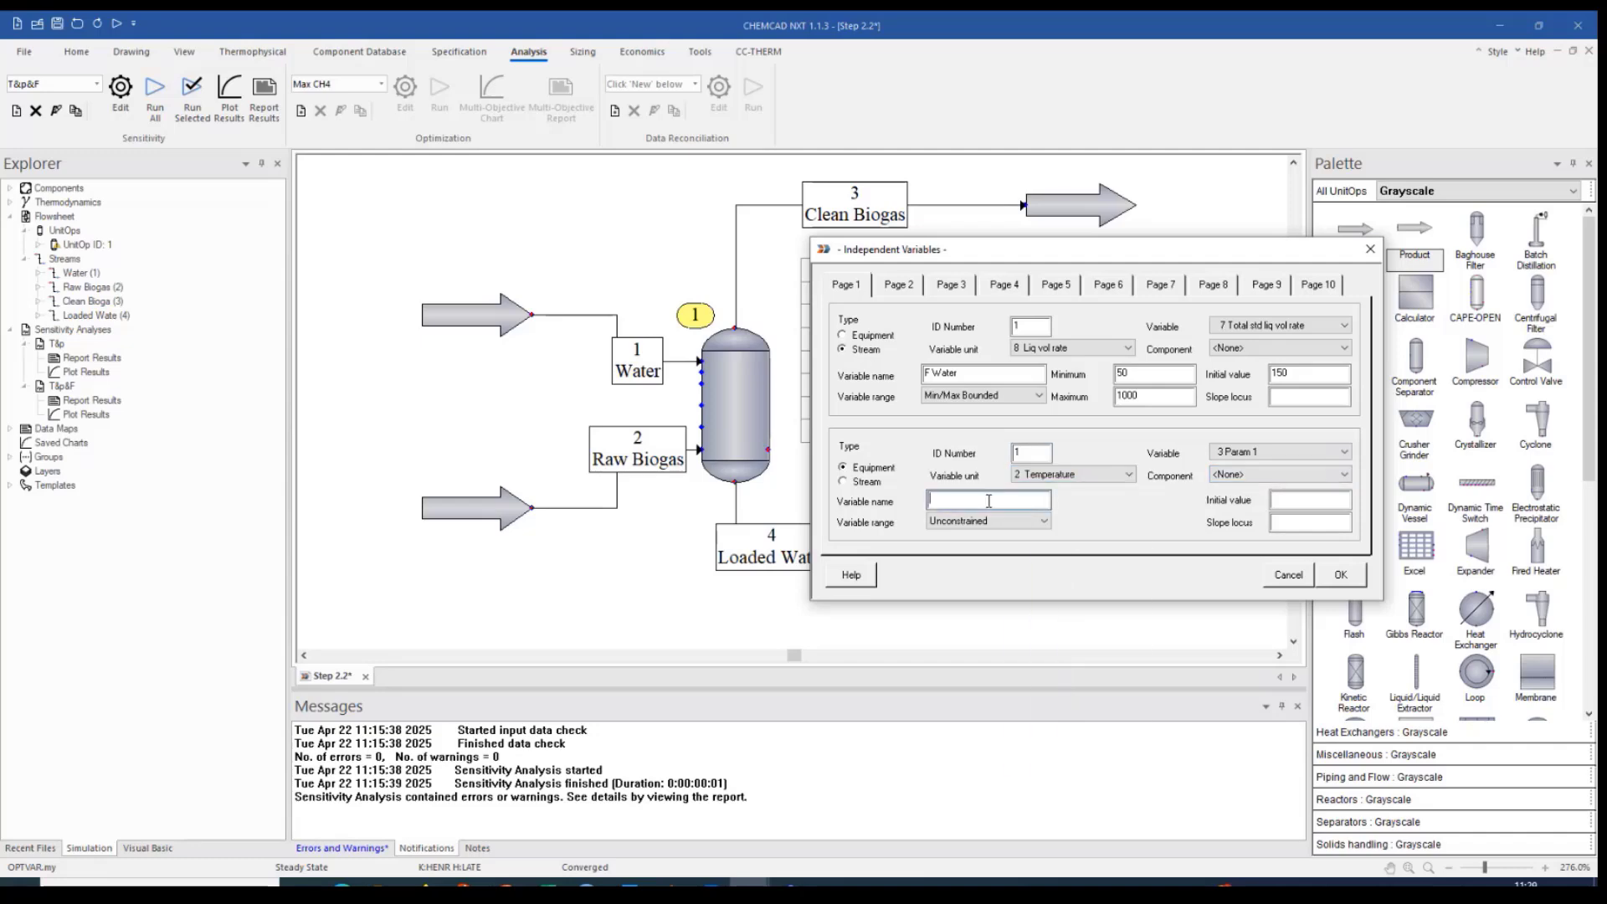
{"action": "type", "text": "T"}
{"action": "left_click", "coordinate": [1299, 501]}
{"action": "left_click", "coordinate": [1042, 521]}
{"action": "left_click", "coordinate": [1005, 548]}
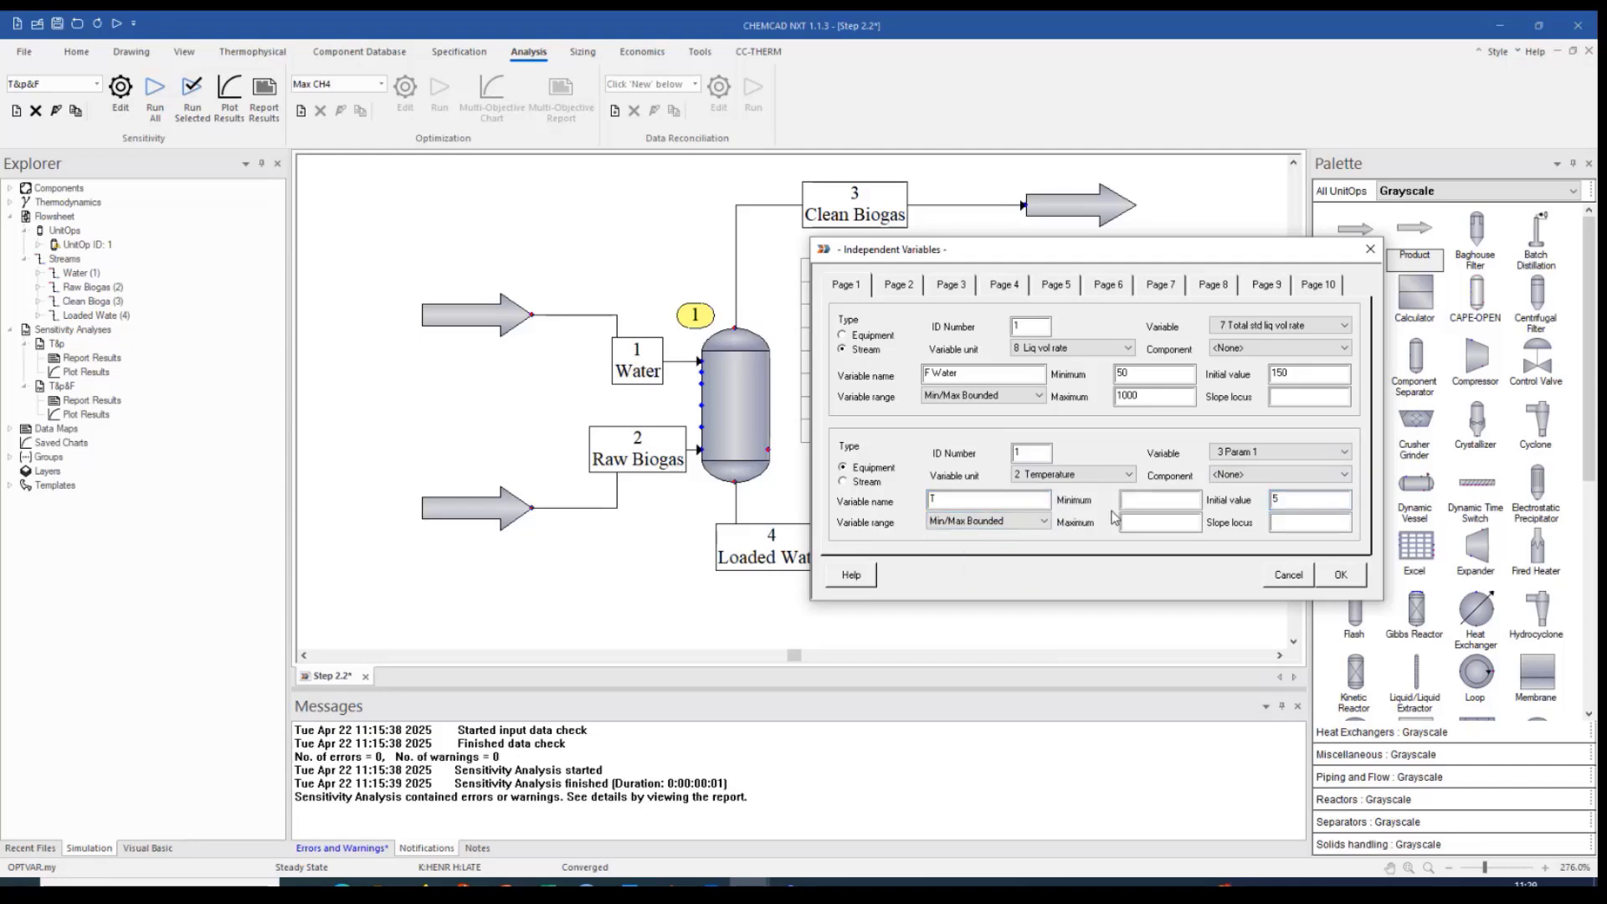
{"action": "left_click", "coordinate": [1132, 502]}
{"action": "type", "text": "1"}
{"action": "left_click", "coordinate": [1194, 530]}
Define a third independent variable on page 2 as Param 2 of equipment 1 with the unit Pressure
{"action": "left_click_drag", "start_coordinate": [1099, 255], "coordinate": [1058, 161]}
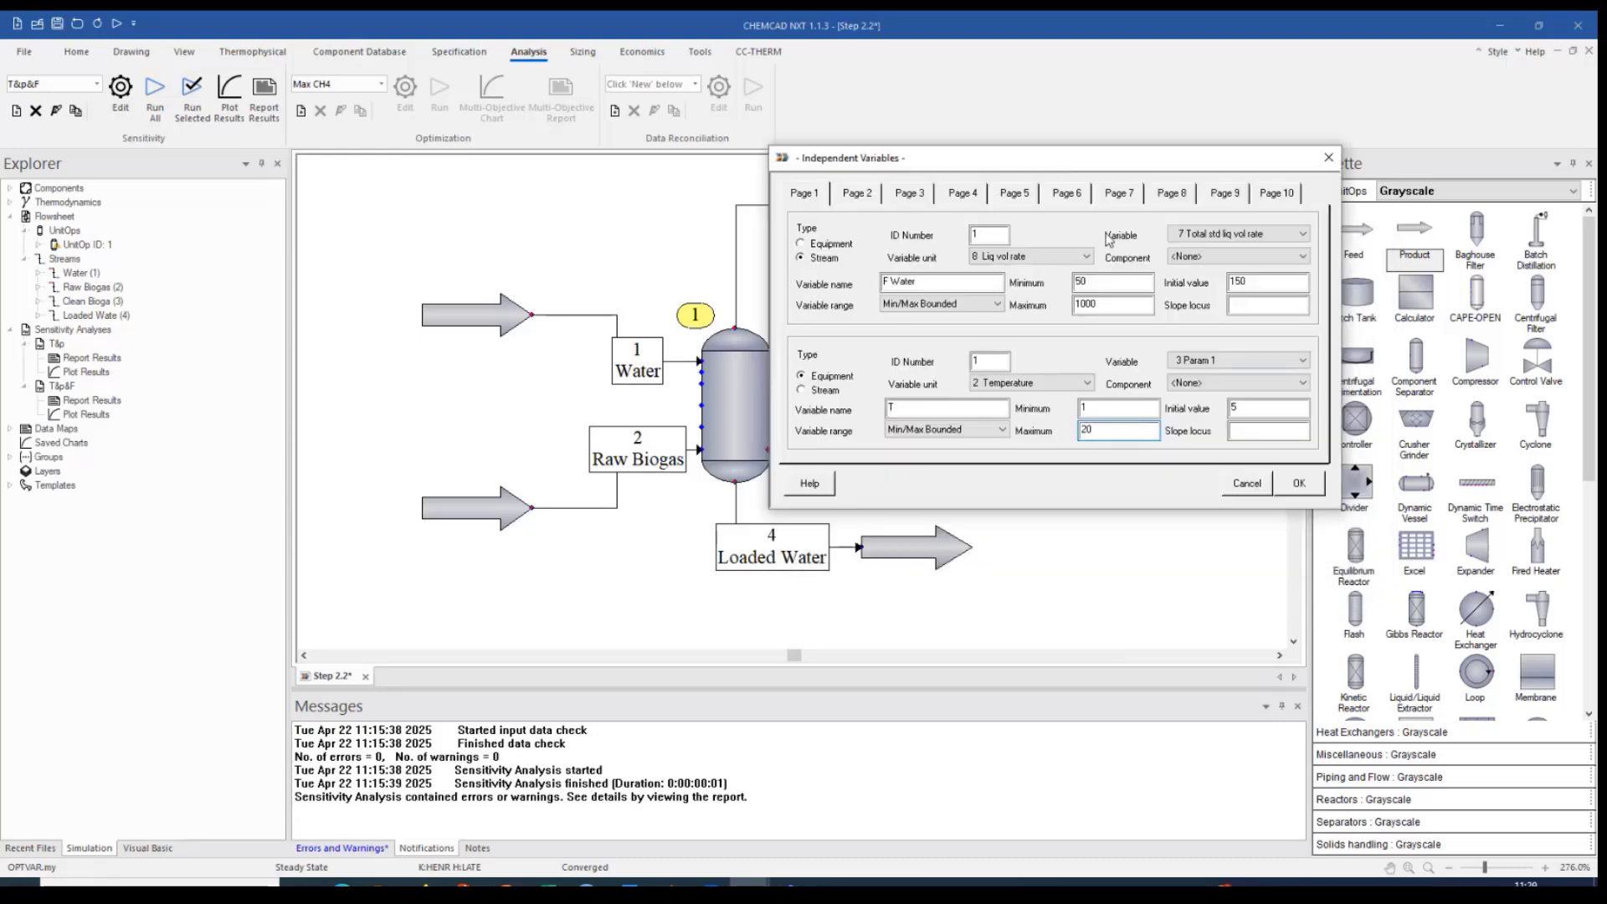
{"action": "left_click", "coordinate": [858, 194]}
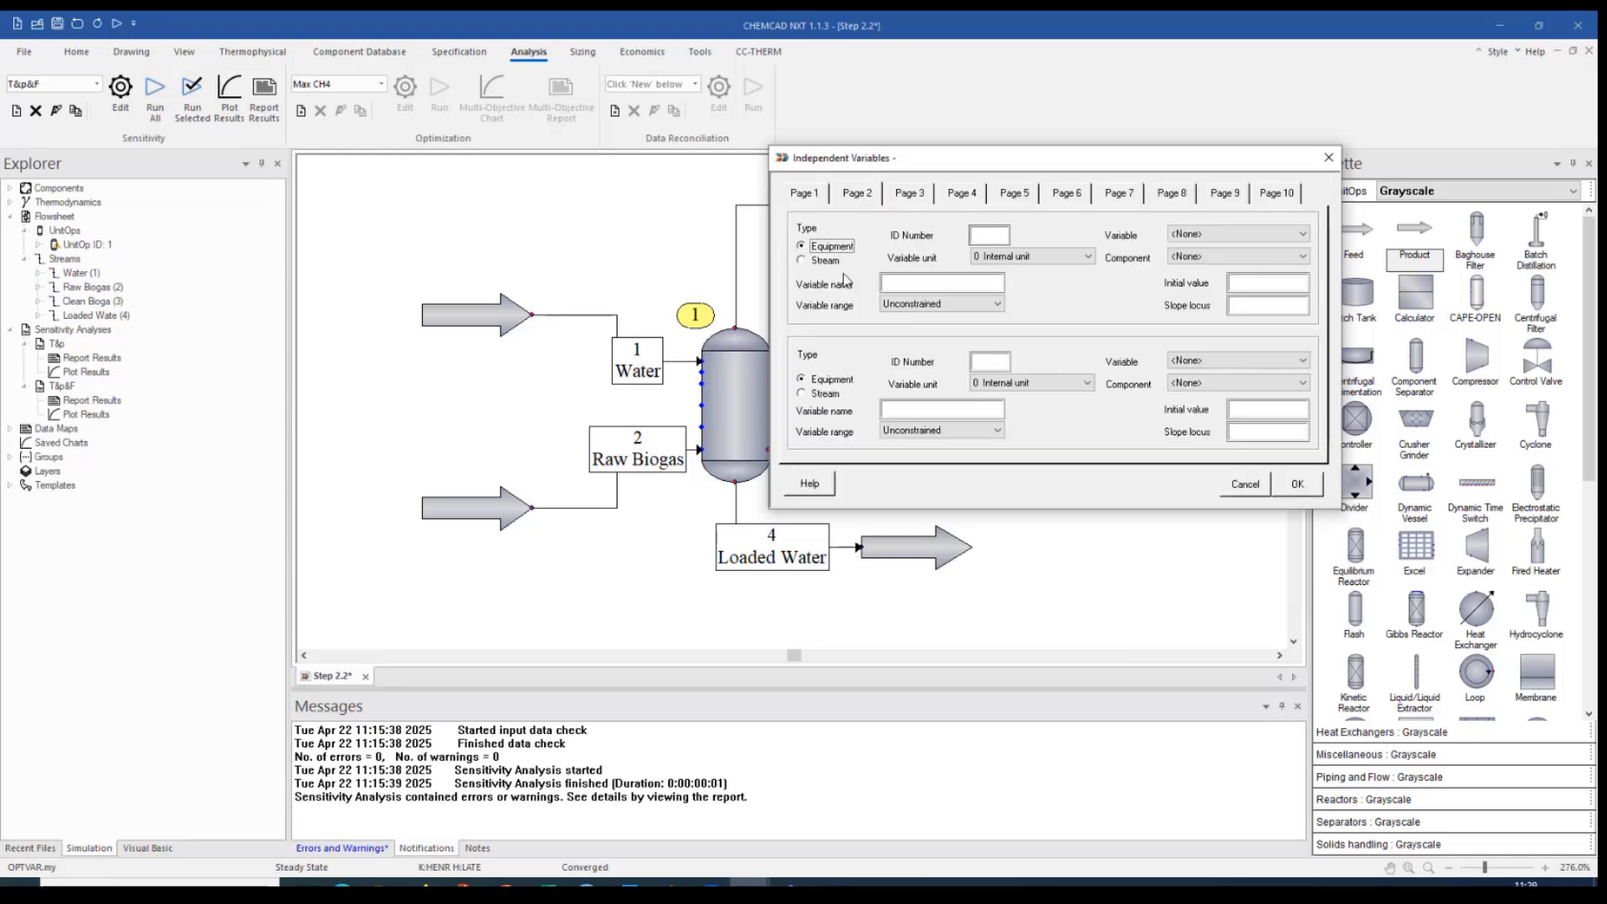
{"action": "left_click", "coordinate": [996, 235]}
{"action": "type", "text": "1"}
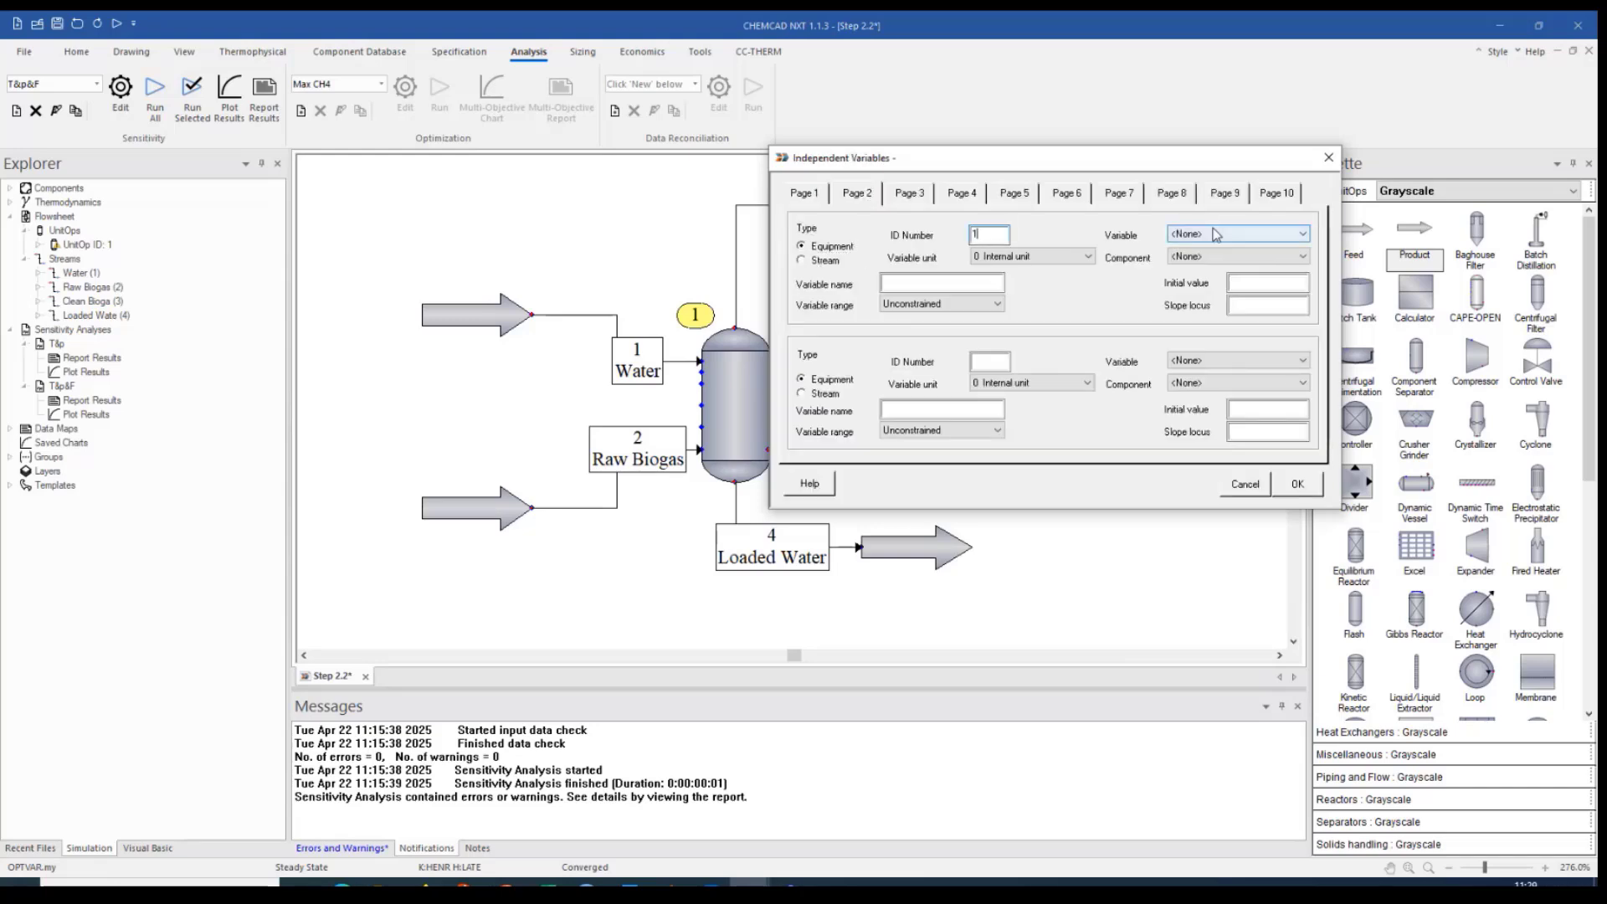
{"action": "left_click", "coordinate": [1218, 235]}
{"action": "left_click", "coordinate": [1216, 283]}
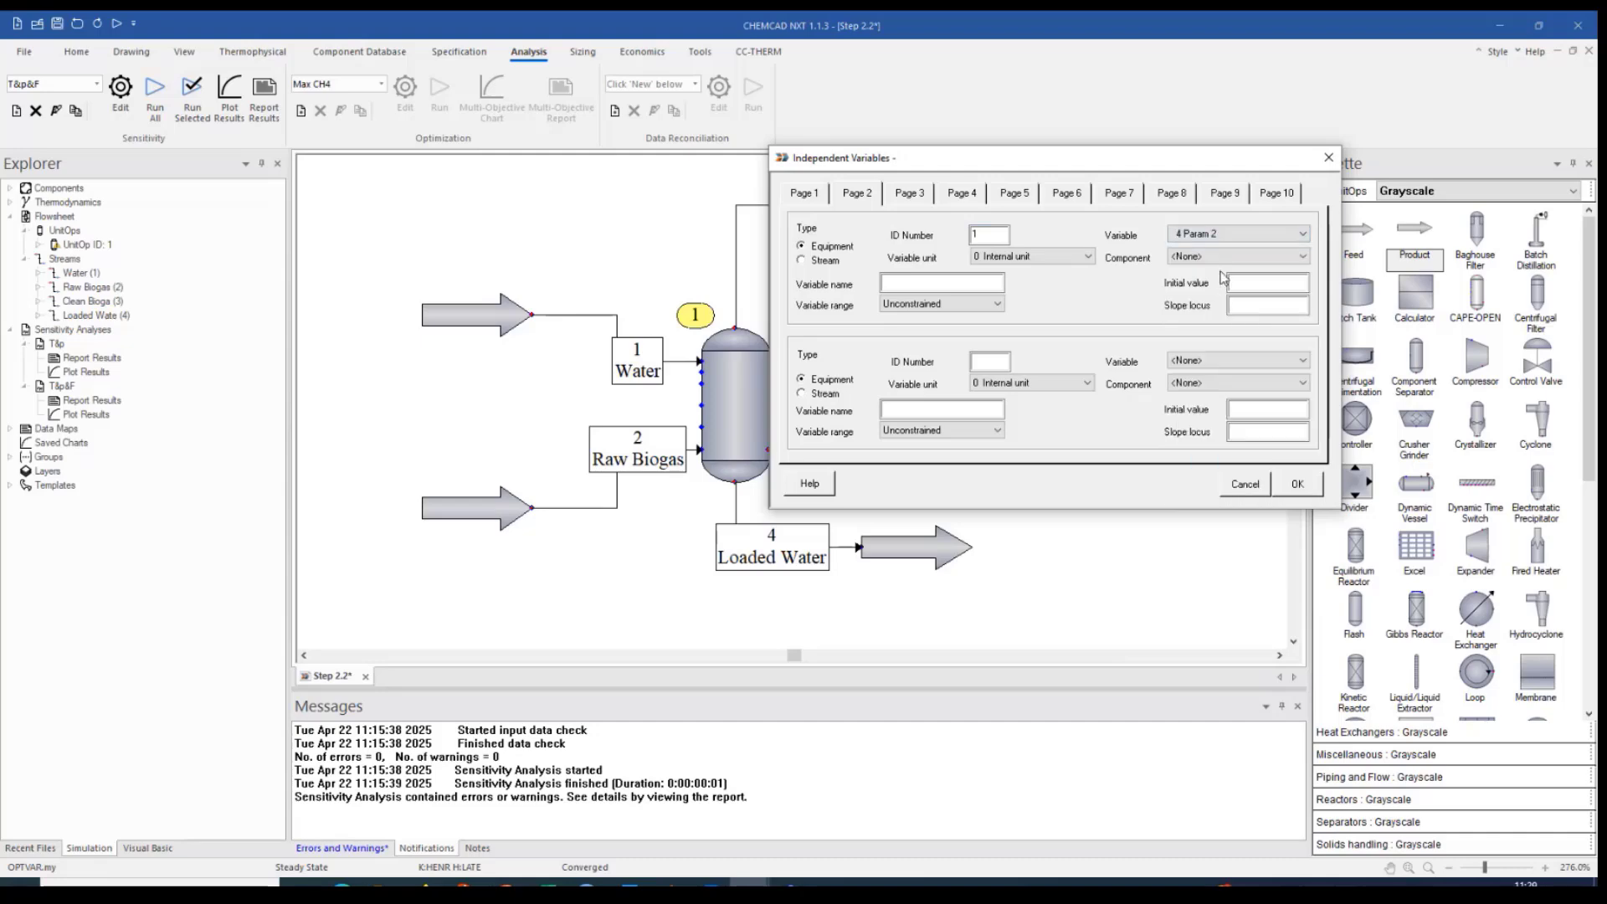
{"action": "left_click", "coordinate": [1070, 258]}
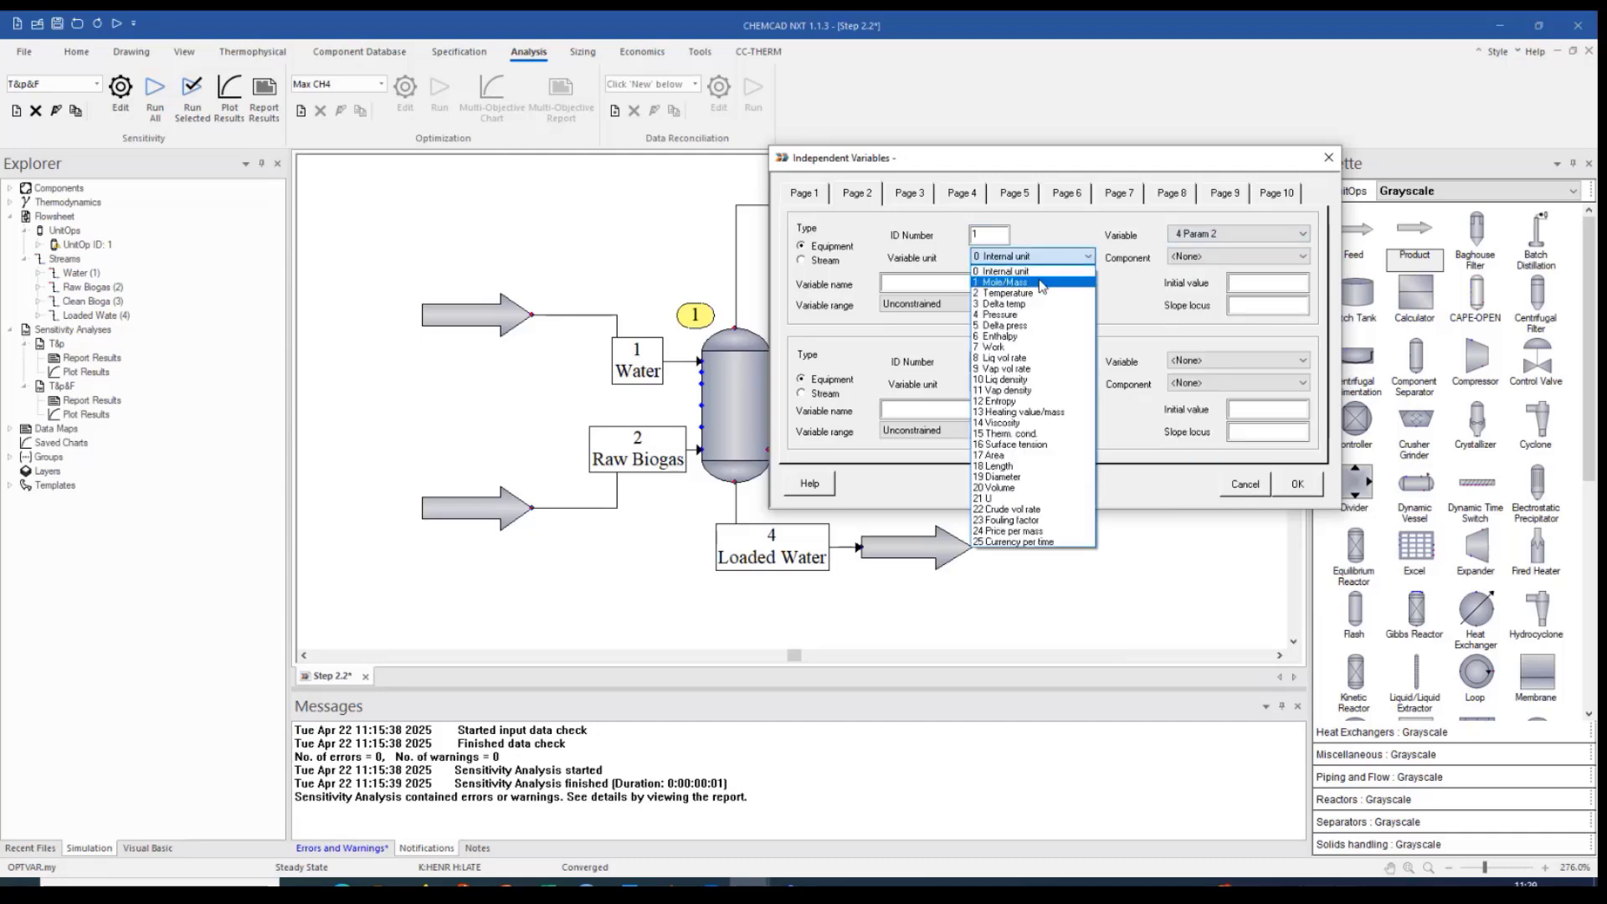
{"action": "left_click", "coordinate": [1032, 314]}
Name the pressure variable "p" and set its initial value to 10
{"action": "left_click", "coordinate": [963, 282]}
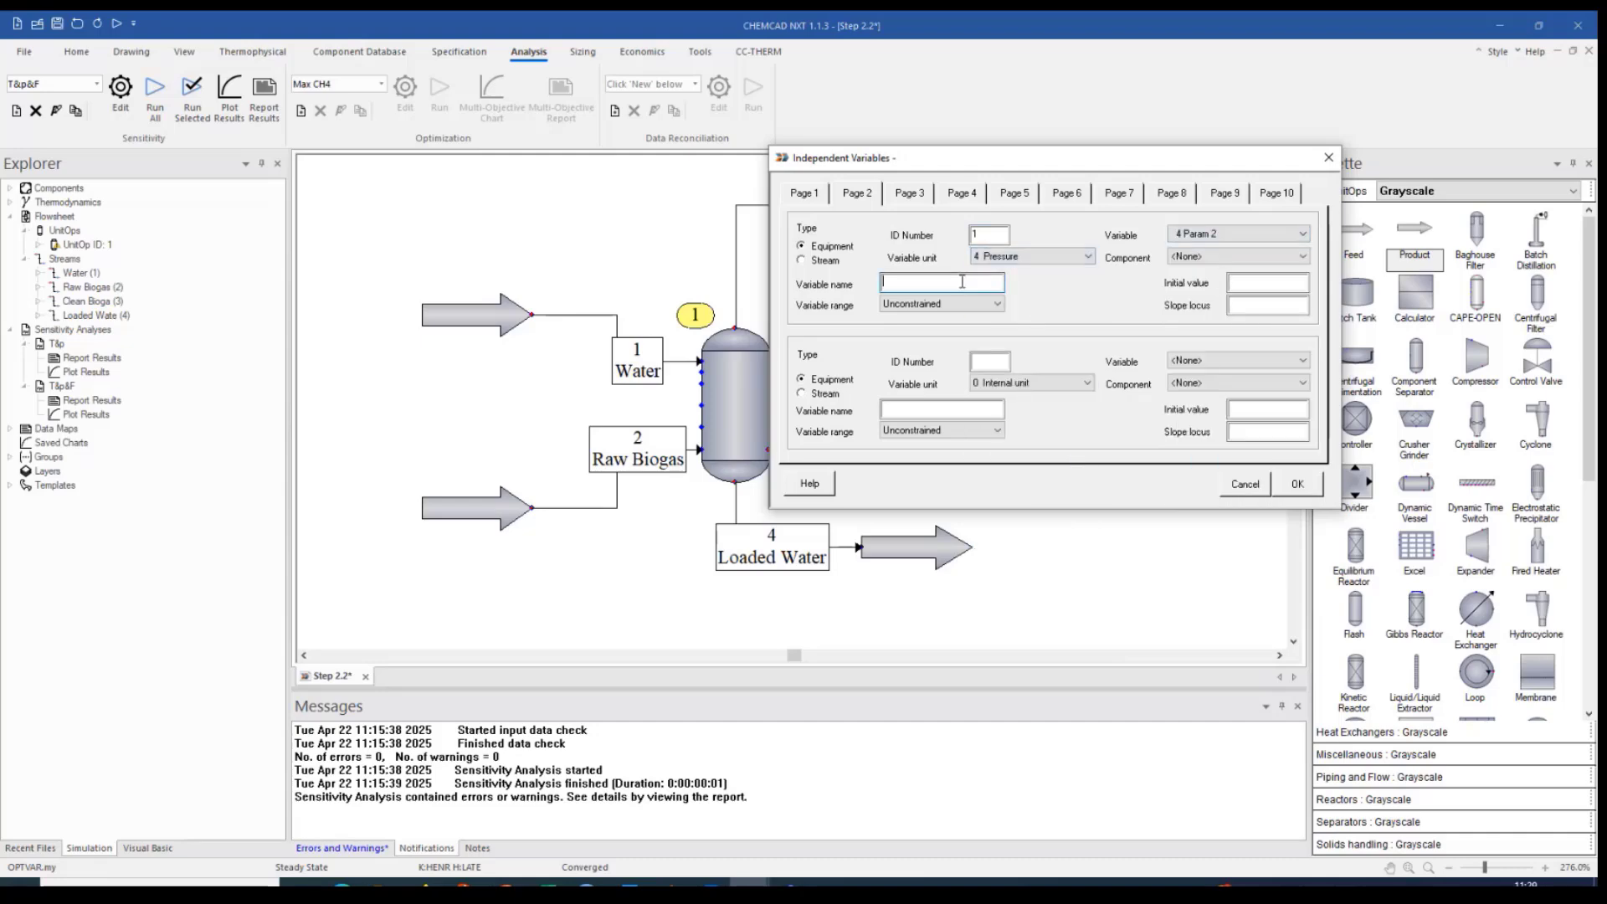
{"action": "type", "text": "P"}
{"action": "left_click", "coordinate": [1246, 284]}
{"action": "type", "text": "10"}
Make the pressure variable Min/Max Bounded from 1 to 100 and confirm the independent variables
{"action": "left_click", "coordinate": [971, 304]}
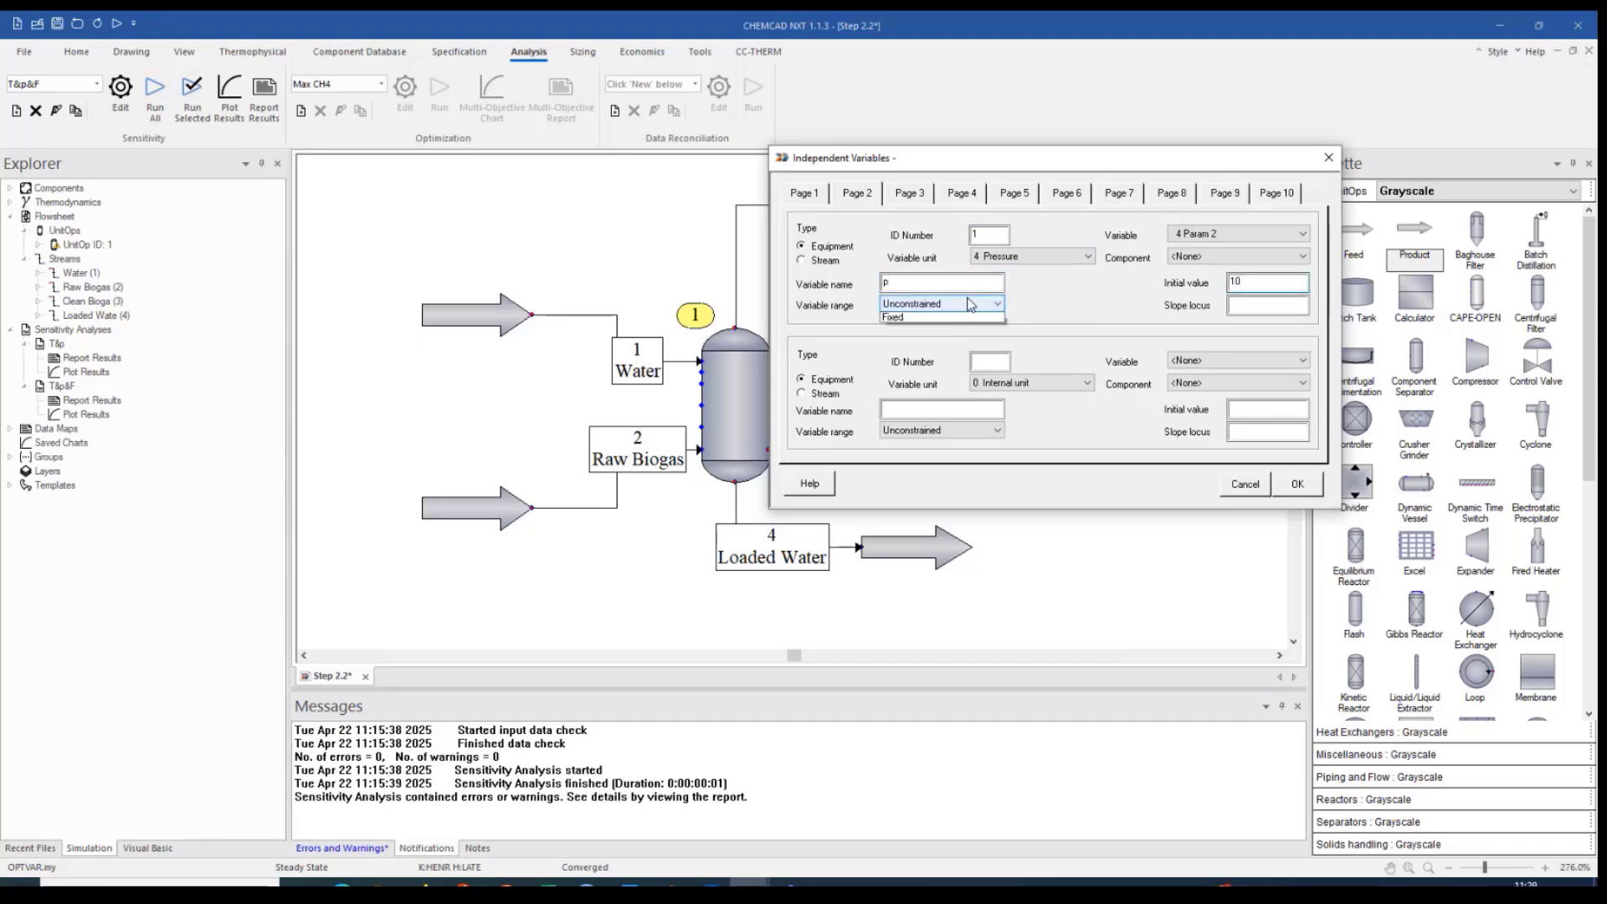
{"action": "left_click", "coordinate": [963, 329]}
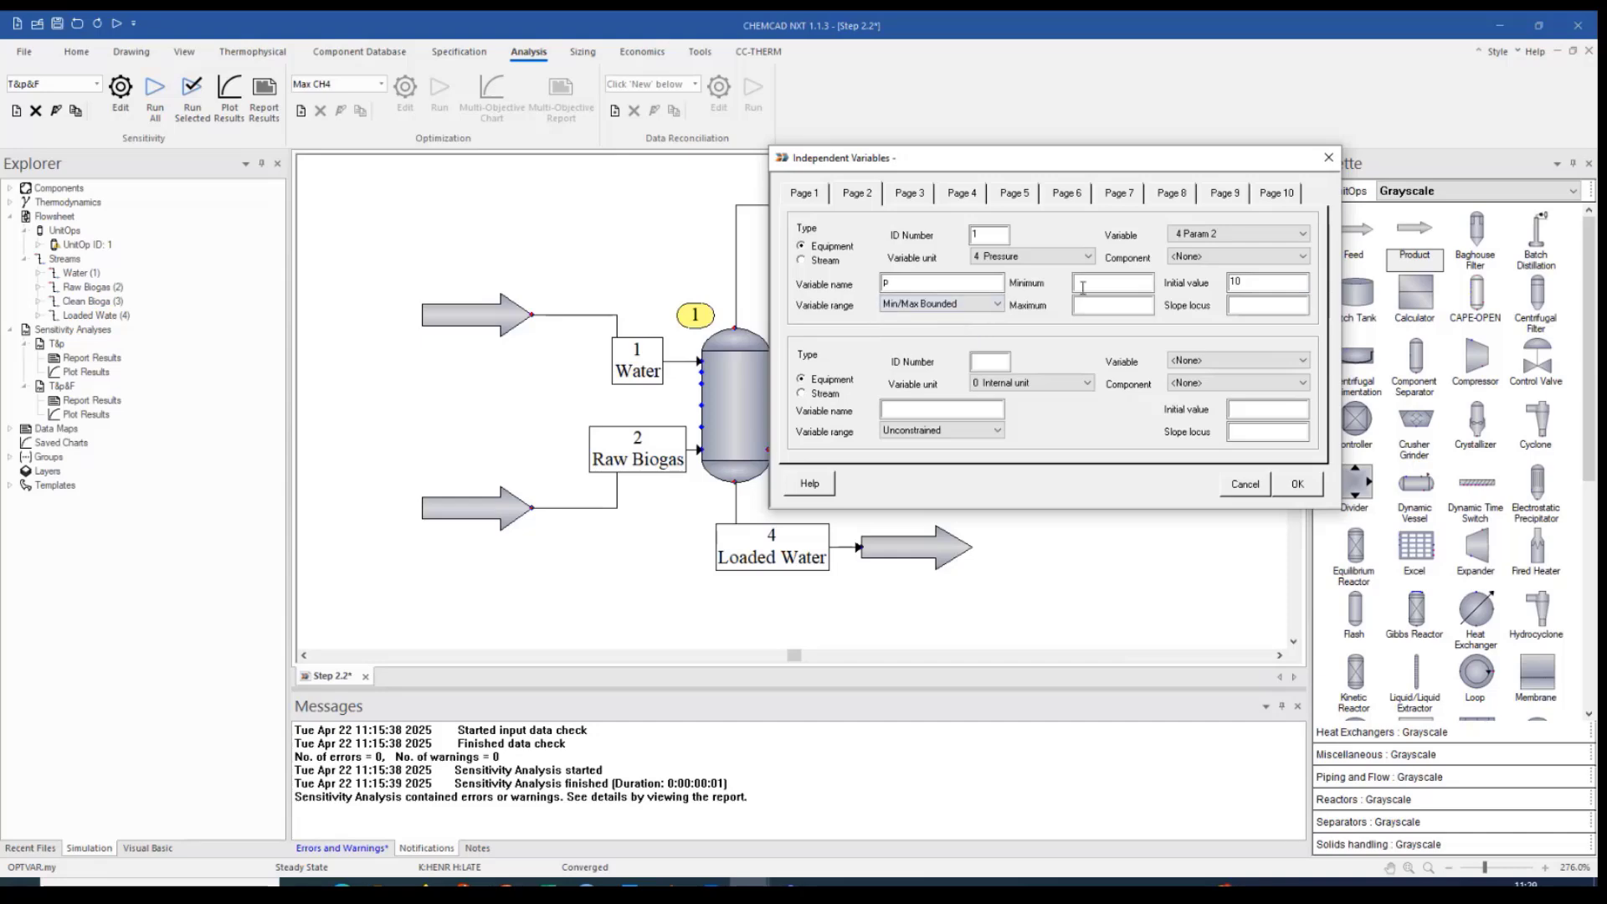
{"action": "left_click", "coordinate": [1112, 280]}
{"action": "type", "text": "1"}
{"action": "left_click", "coordinate": [1099, 303]}
{"action": "type", "text": "100"}
{"action": "left_click", "coordinate": [1300, 485]}
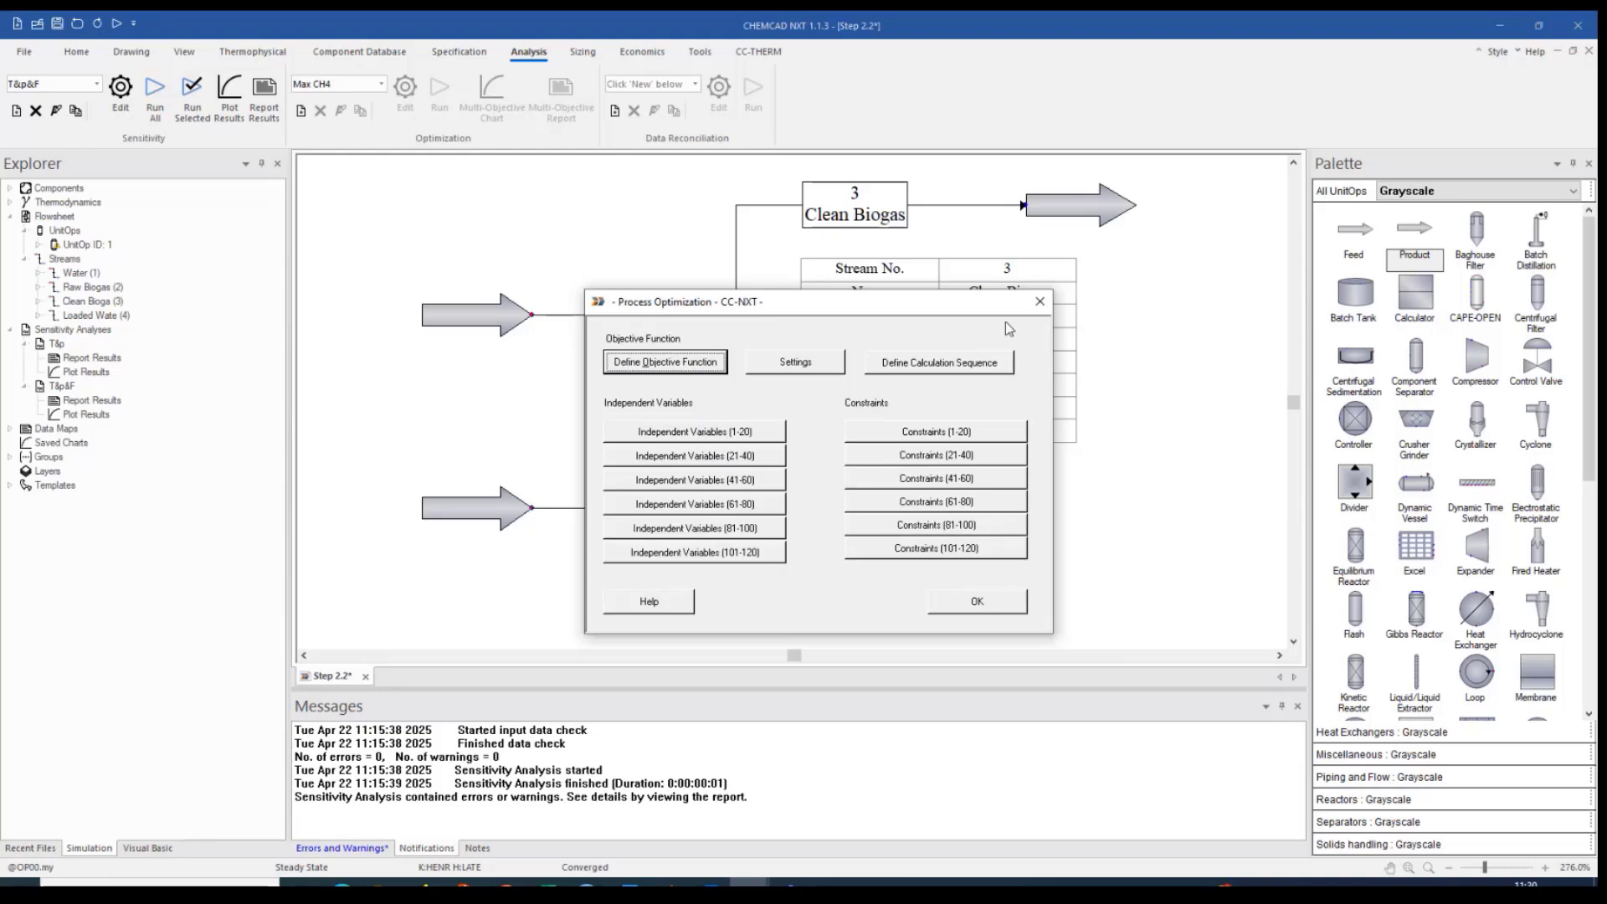
Check the optimization settings, keeping their existing values, and run the Max CH4 optimization
{"action": "left_click_drag", "start_coordinate": [923, 304], "coordinate": [1178, 198]}
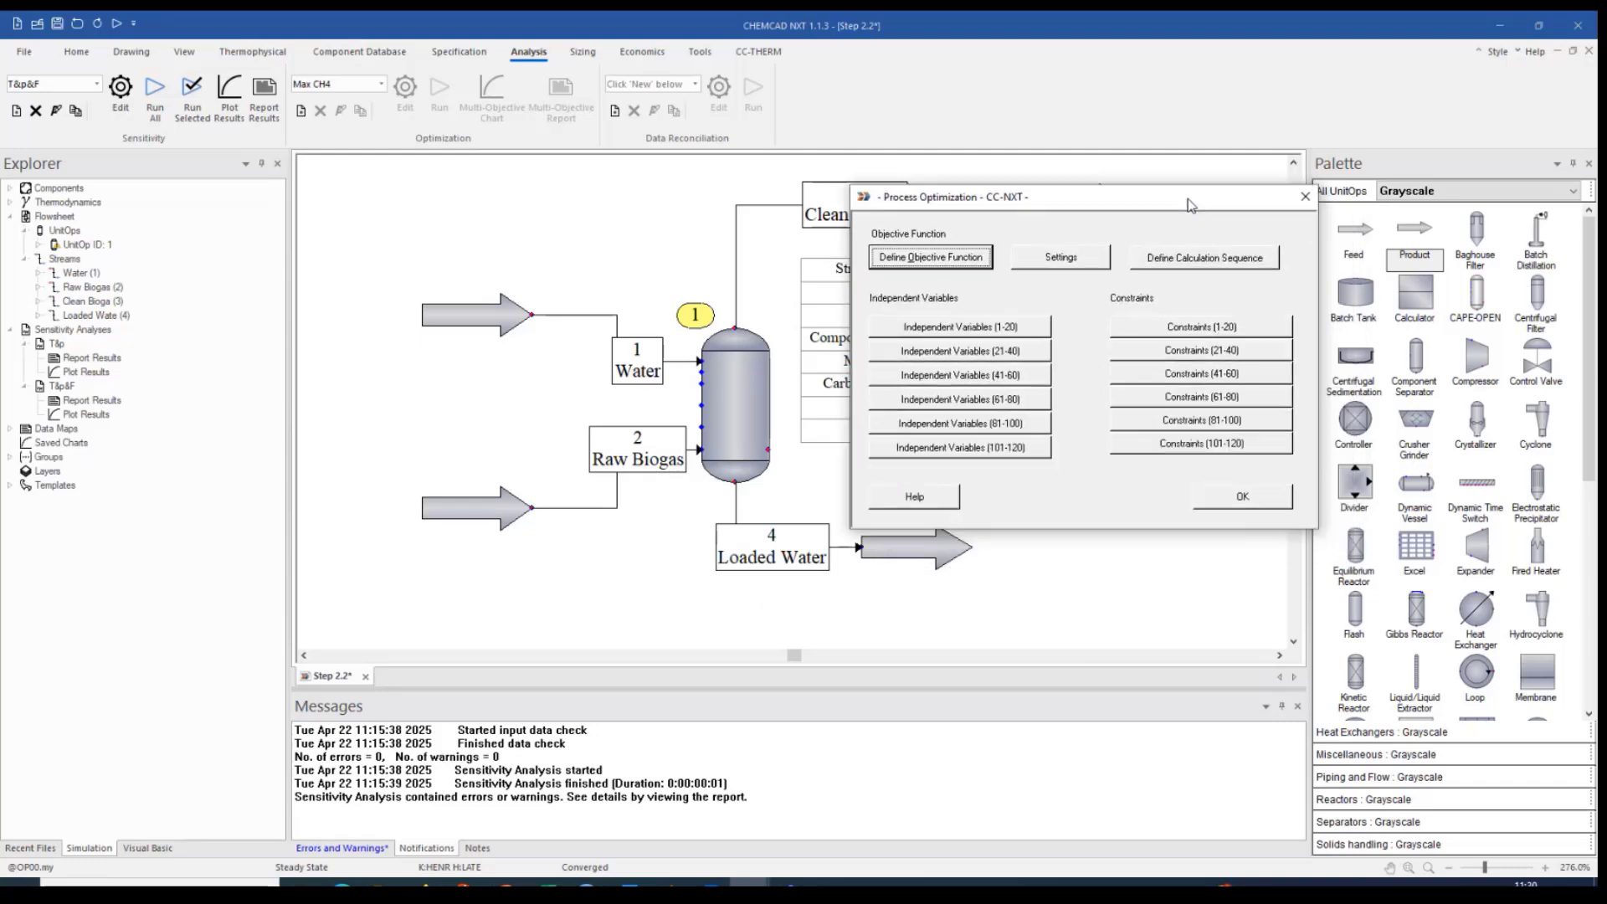
{"action": "left_click", "coordinate": [1051, 257]}
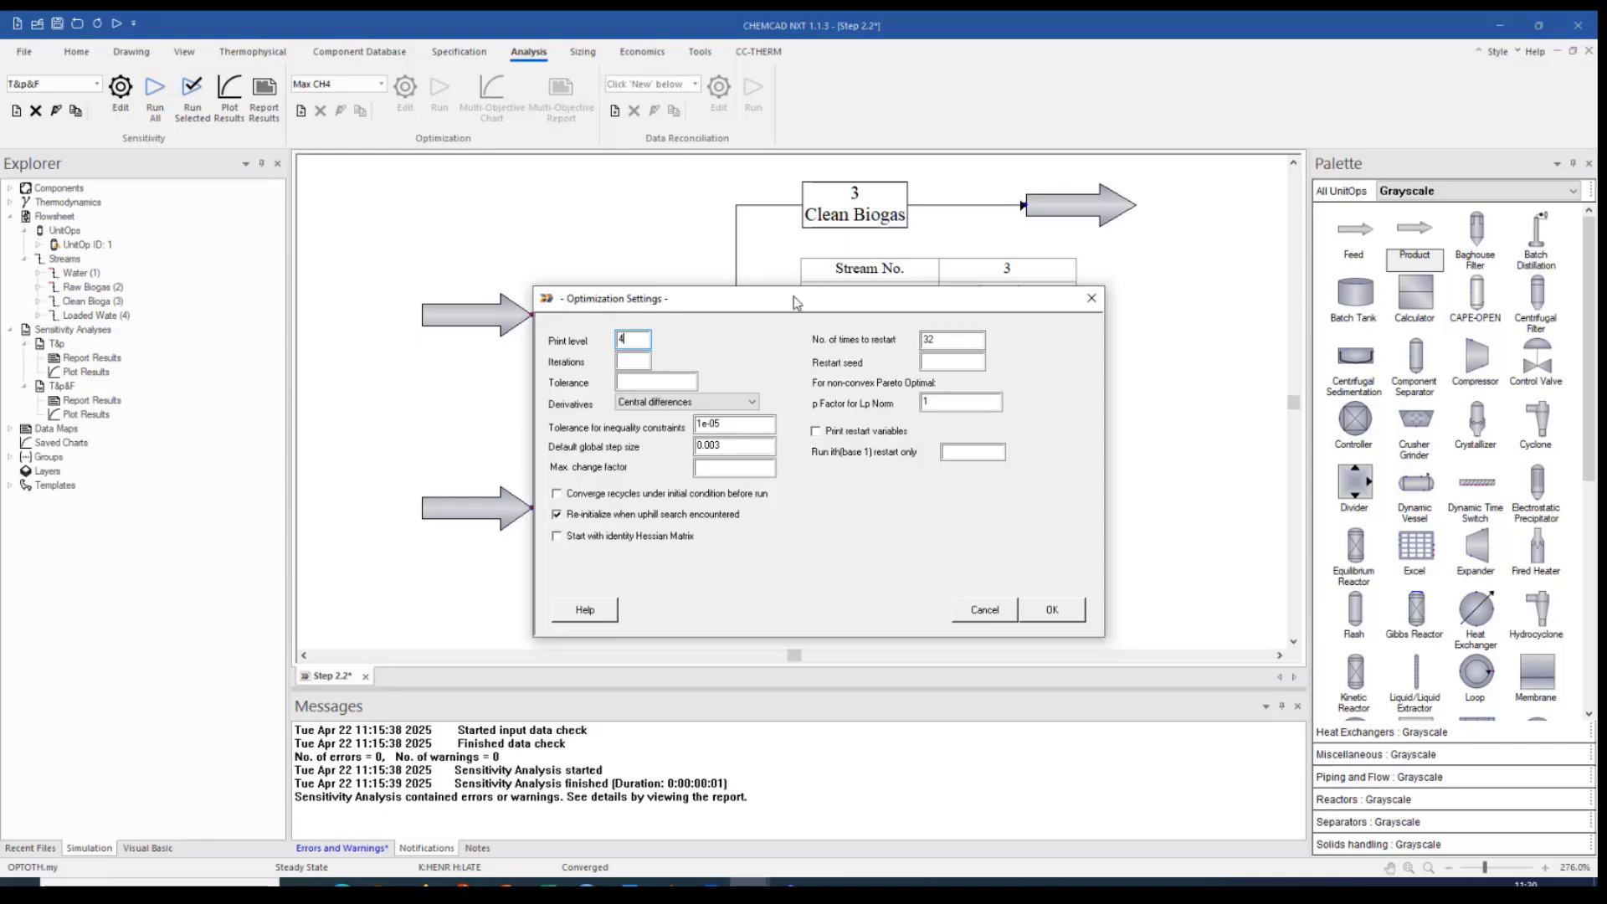
{"action": "left_click_drag", "start_coordinate": [794, 296], "coordinate": [471, 194]}
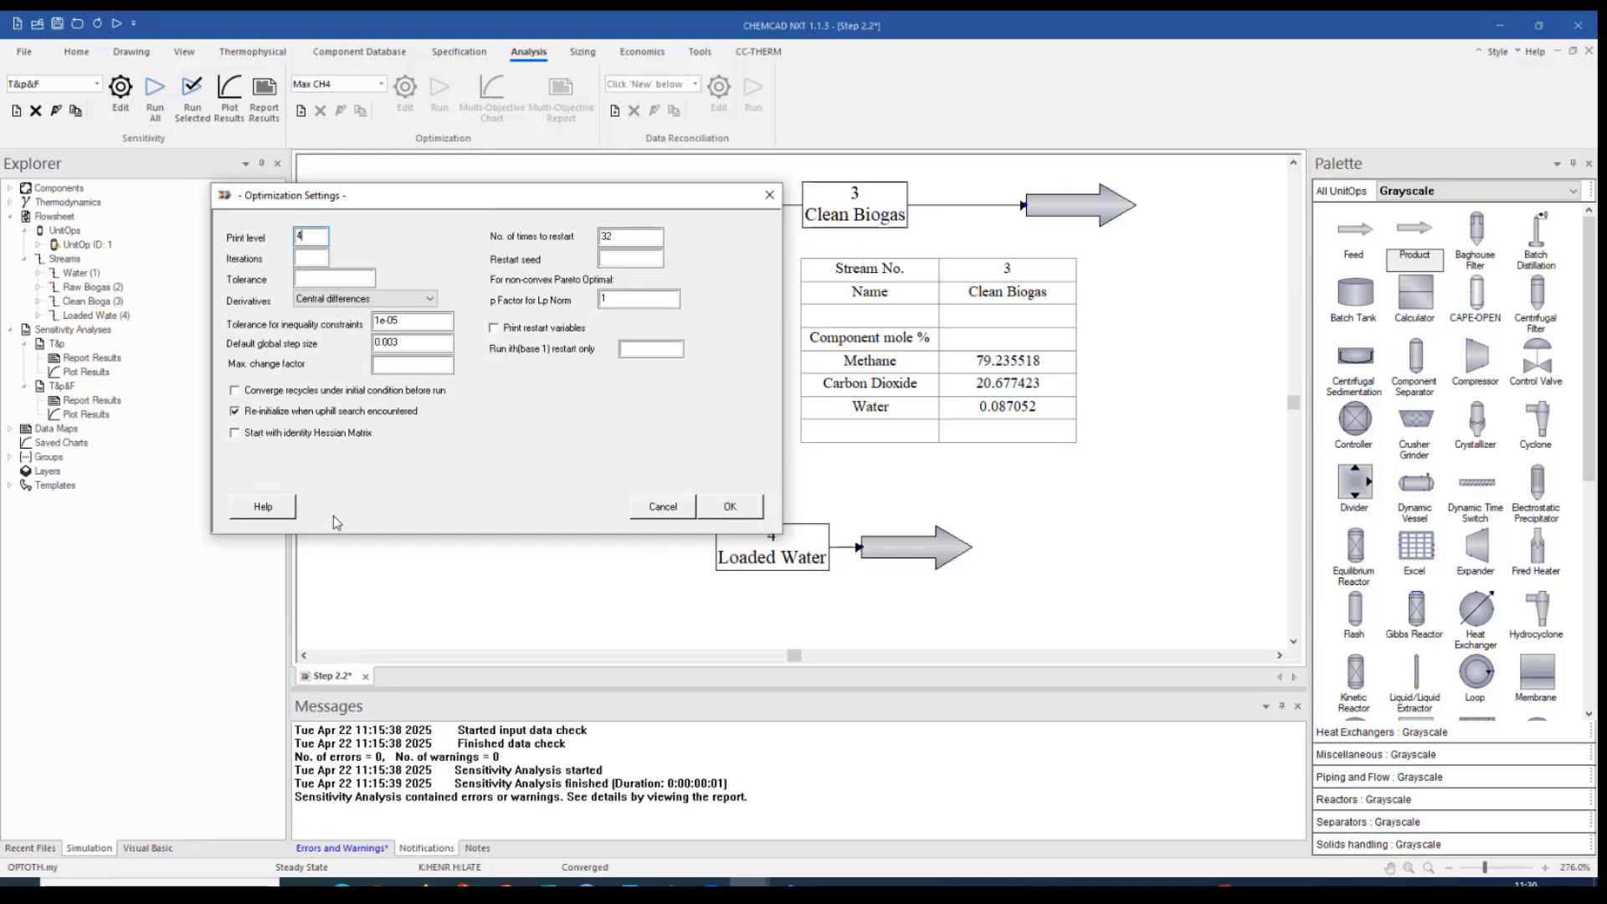
{"action": "left_click", "coordinate": [752, 513]}
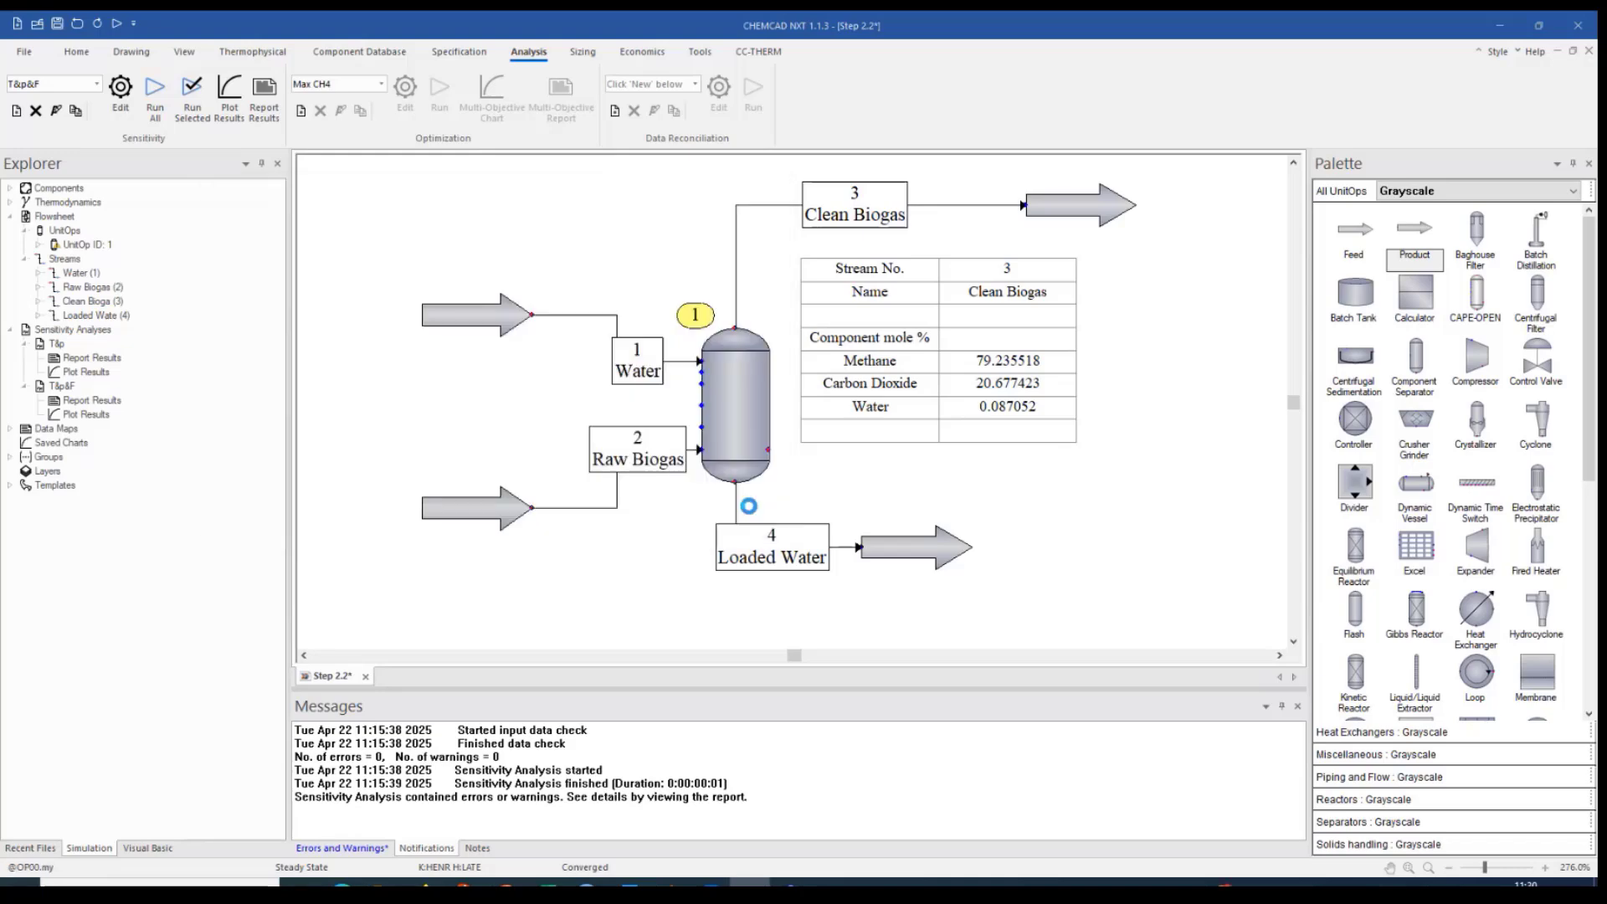
{"action": "left_click", "coordinate": [976, 602]}
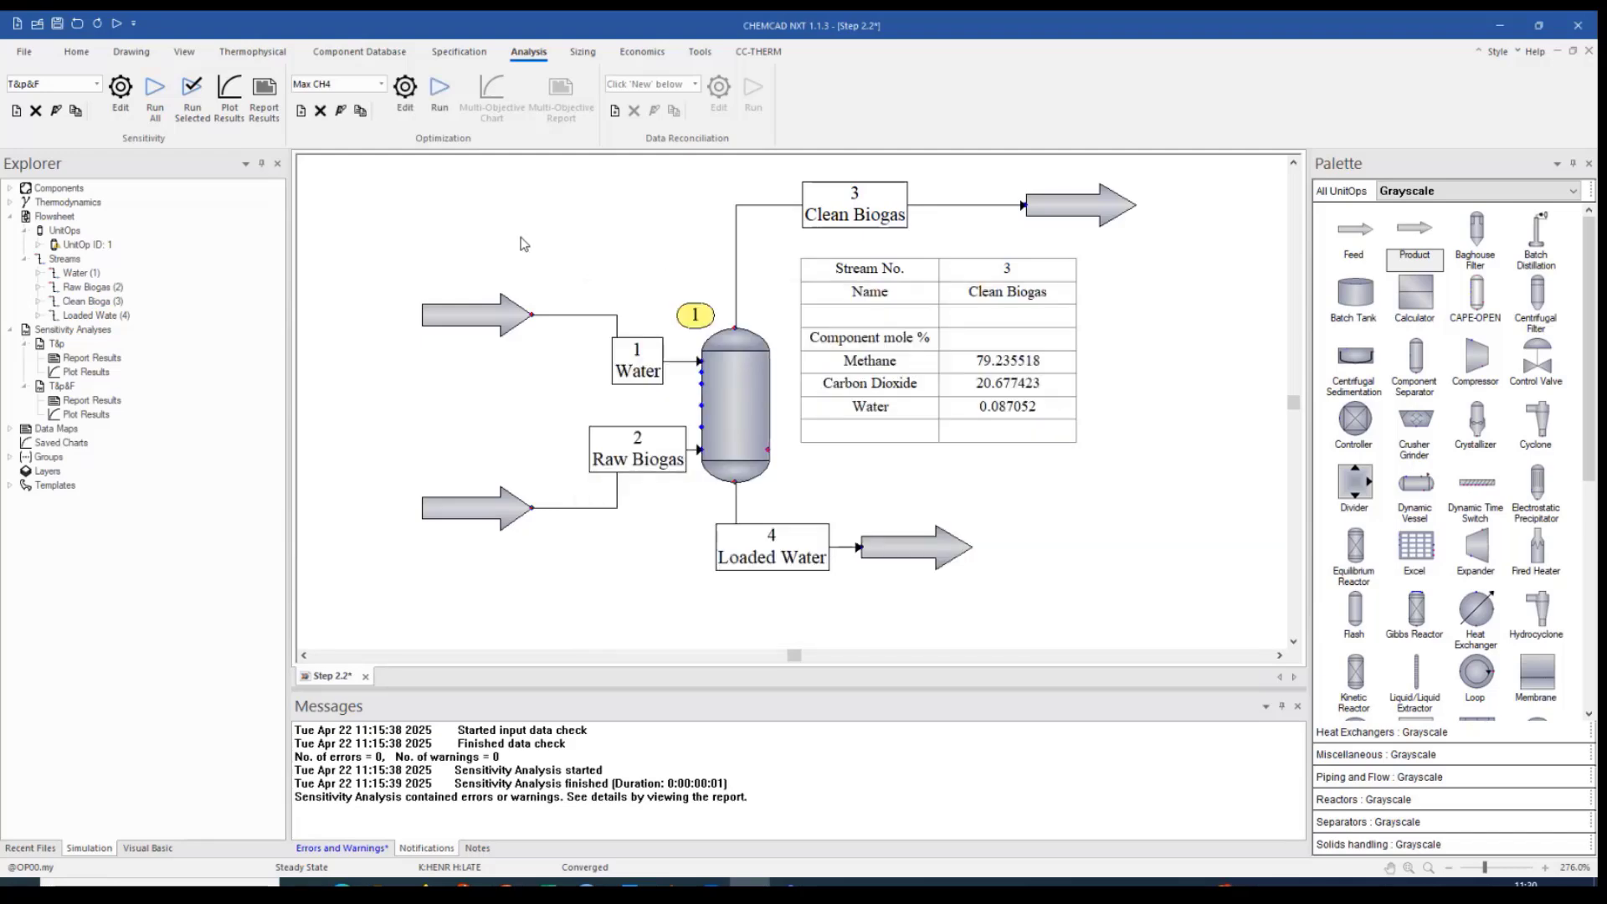
{"action": "left_click", "coordinate": [441, 91]}
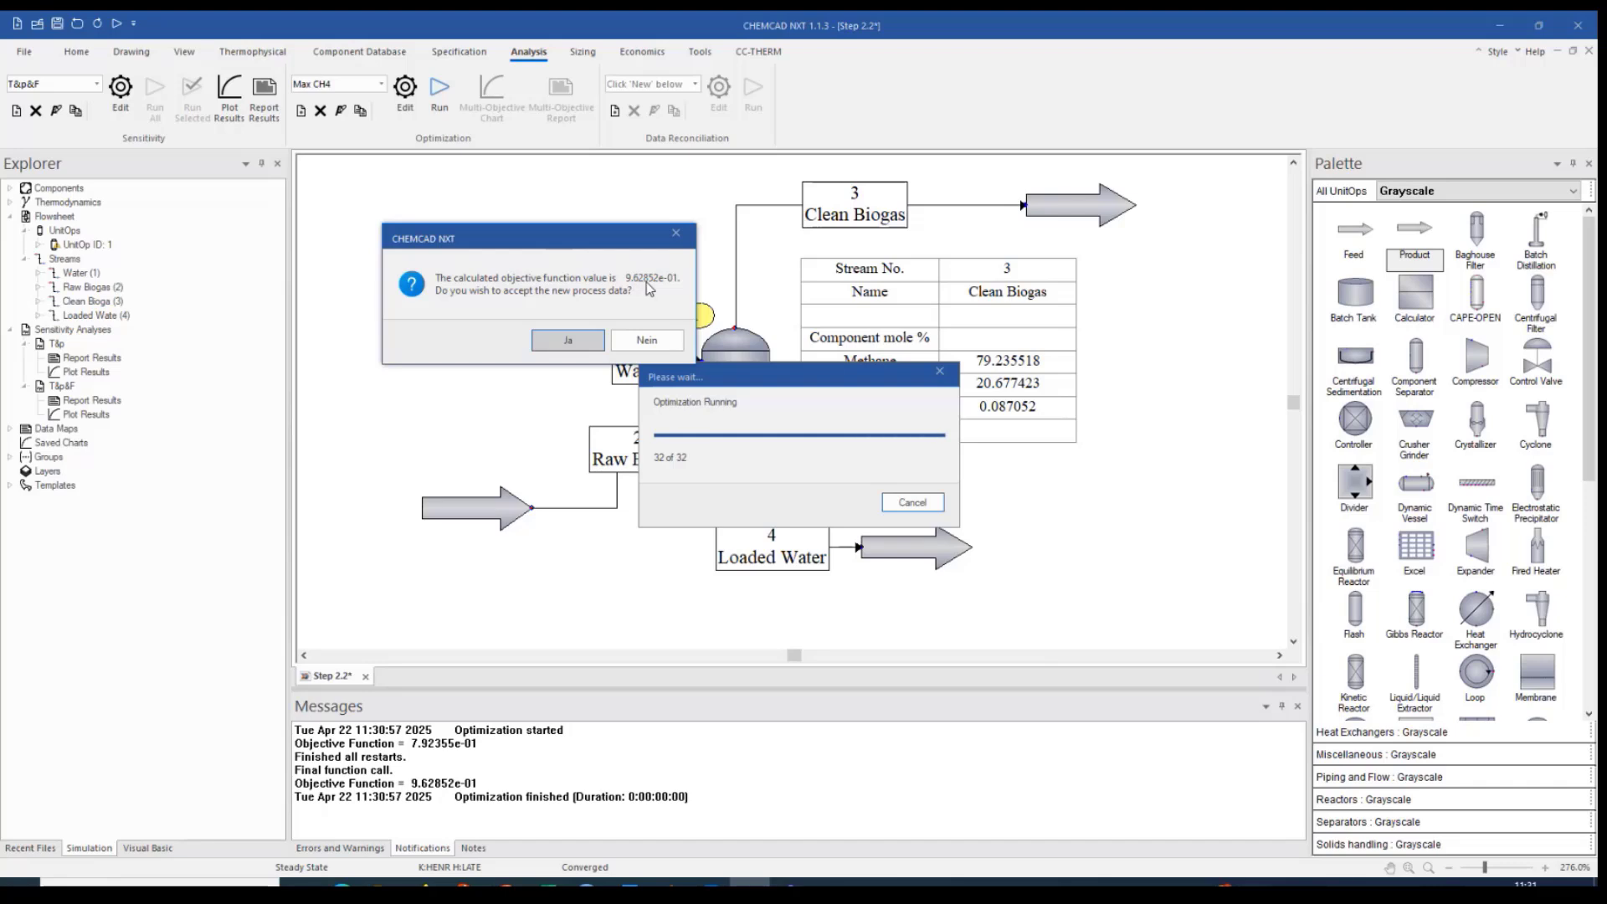
Accept the optimized process data and close the generated Excel report without saving it
{"action": "left_click", "coordinate": [568, 340]}
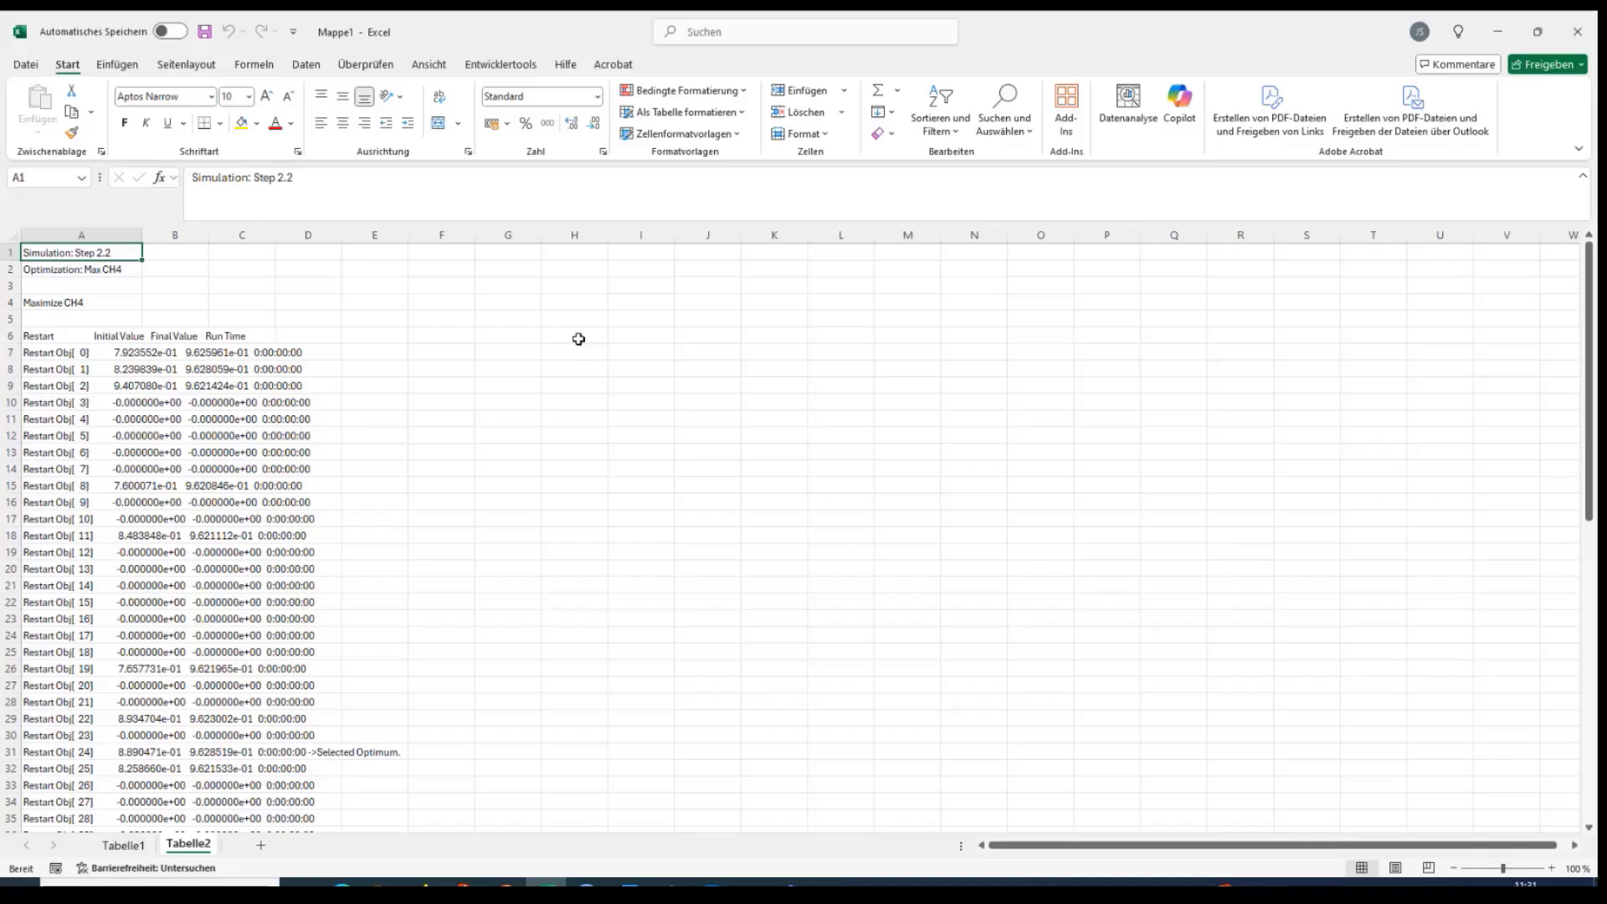
{"action": "left_click", "coordinate": [1590, 37]}
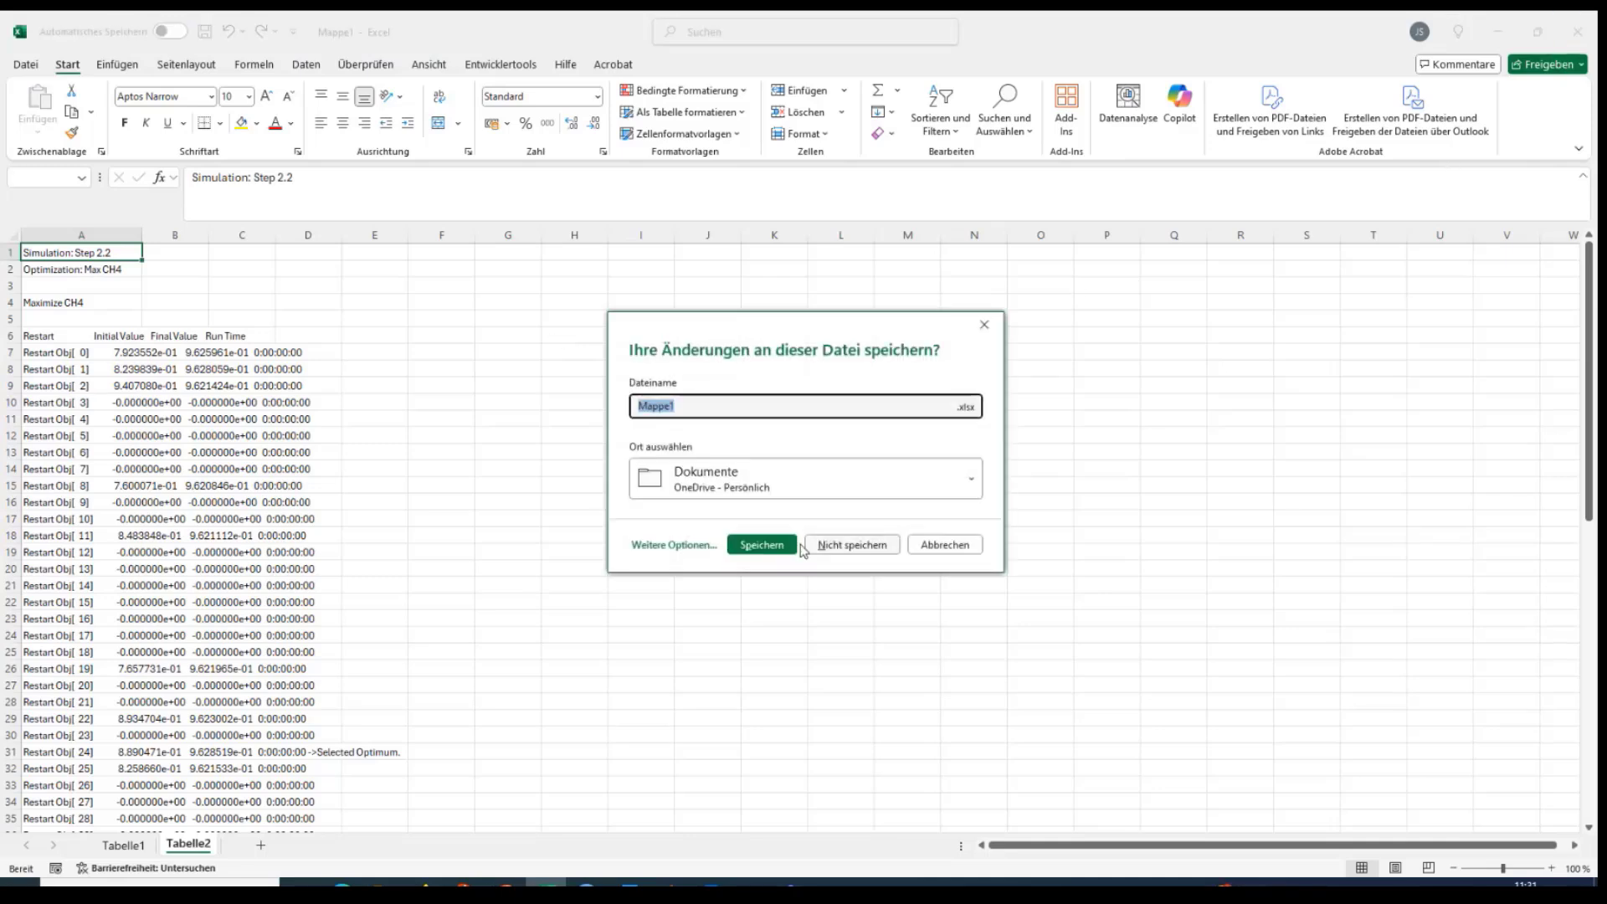
{"action": "left_click", "coordinate": [844, 546]}
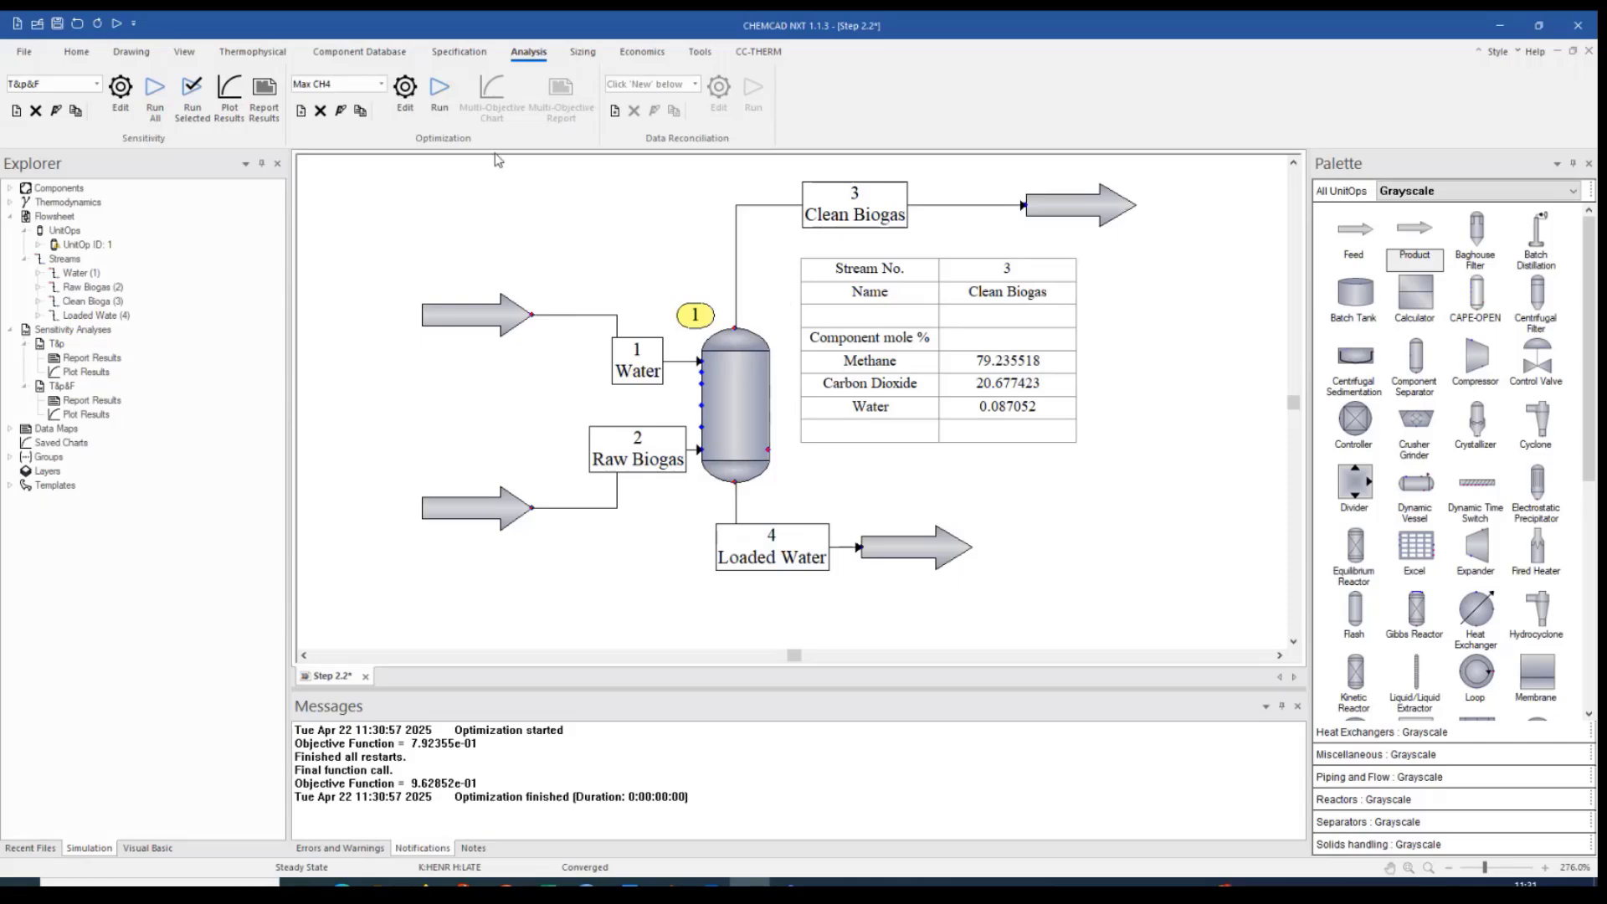
Rerun the entire flowsheet simulation with the optimized data, dismiss the run-time message, and open the Clean Biogas stream's data
{"action": "left_click", "coordinate": [76, 52]}
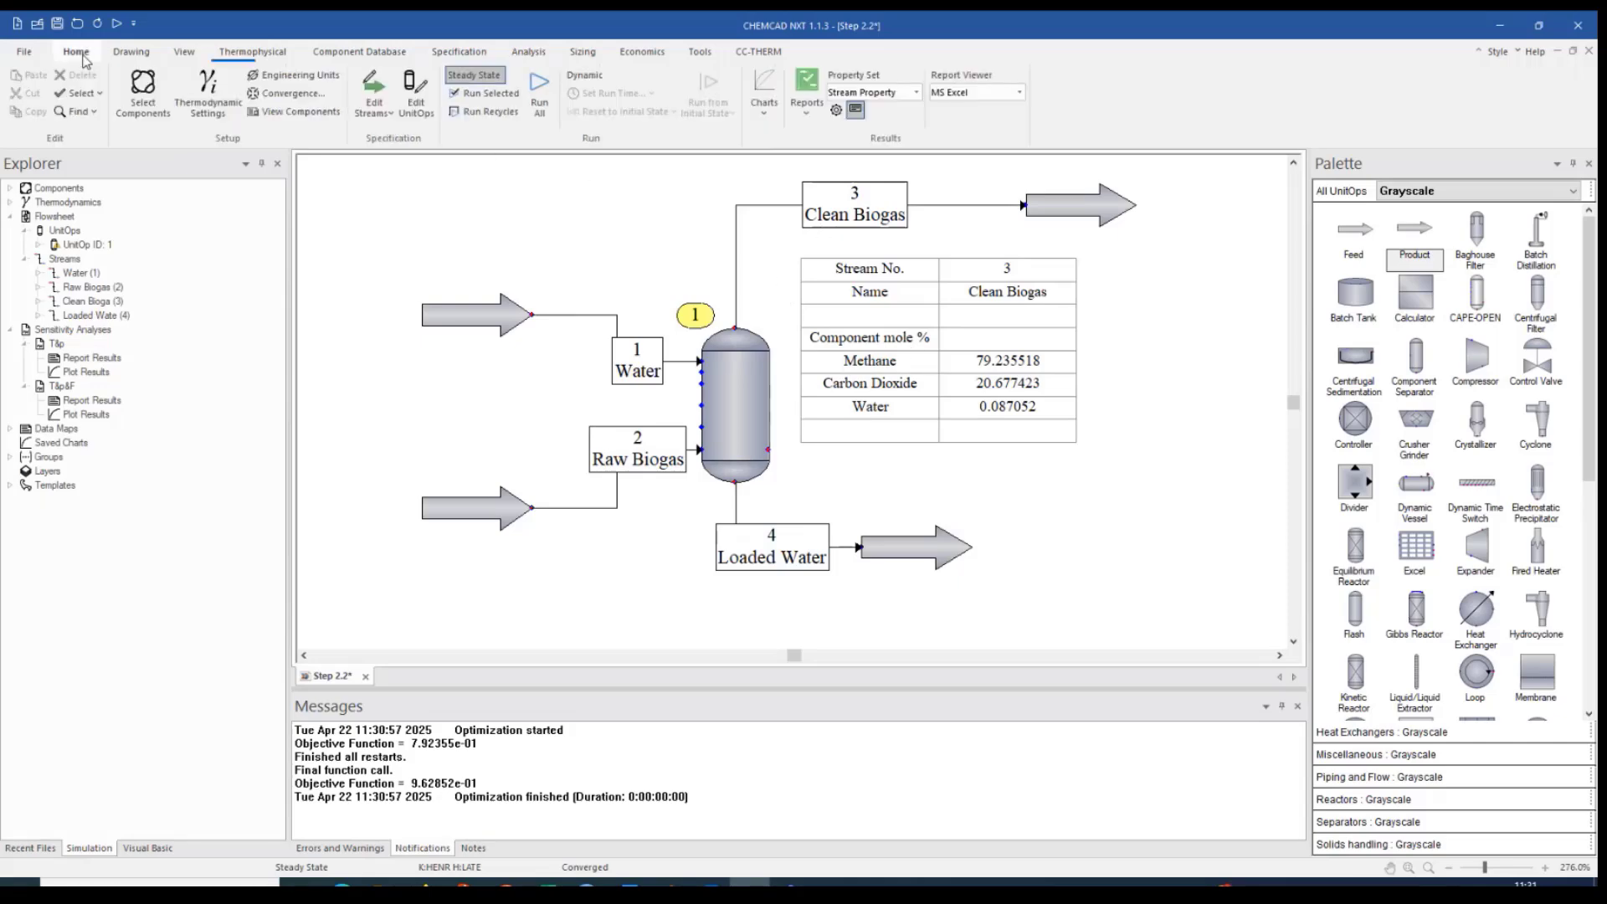
{"action": "left_click", "coordinate": [539, 92]}
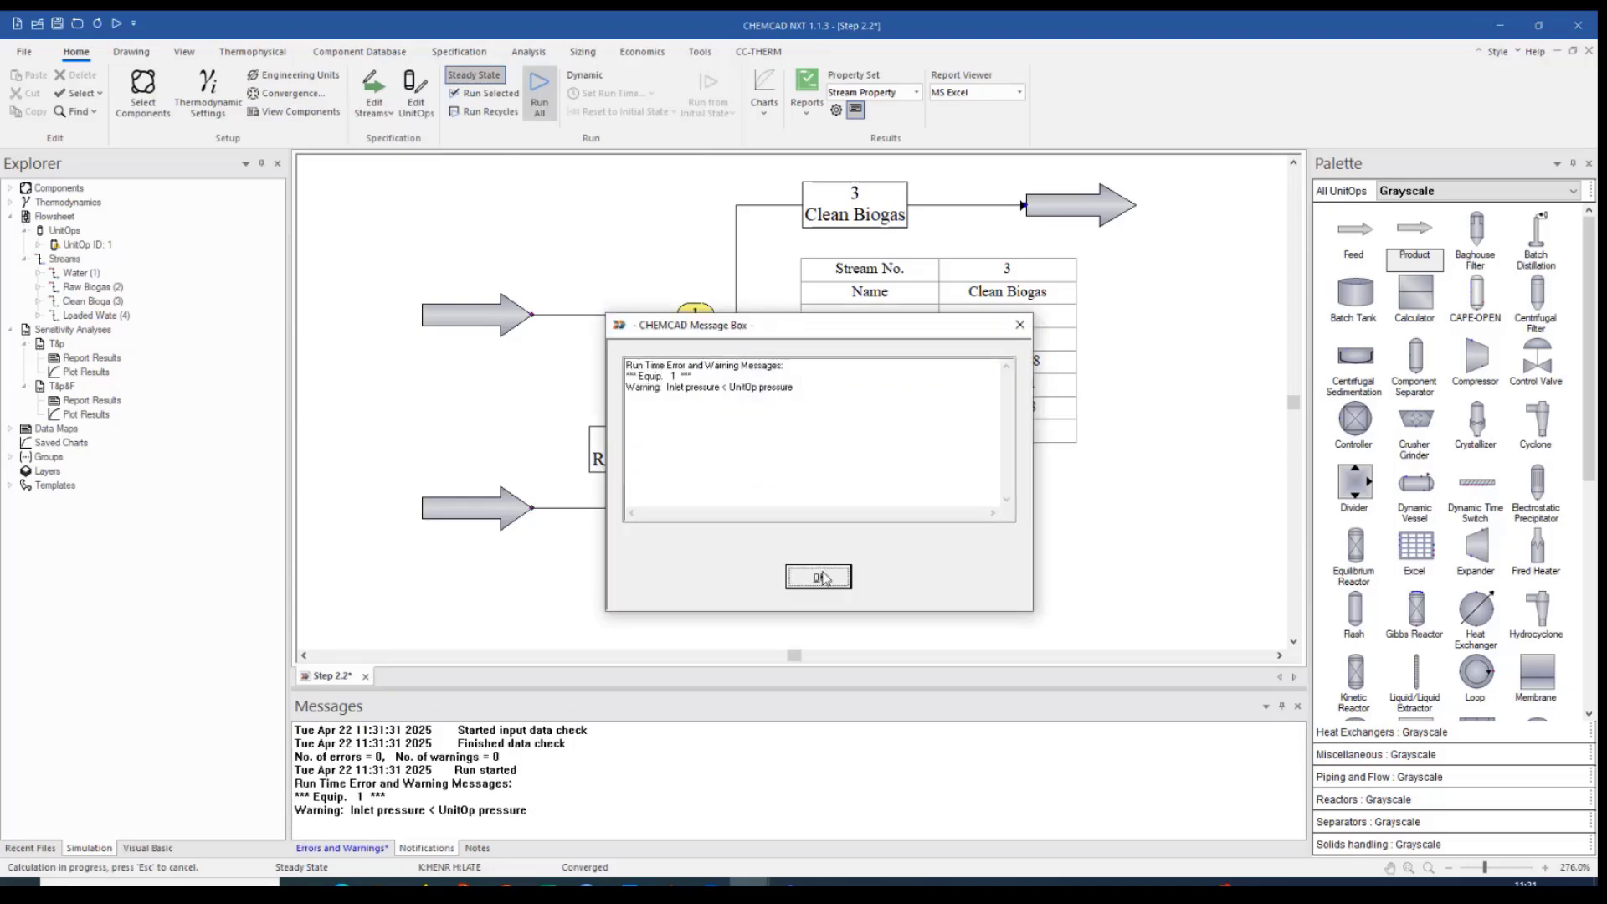
{"action": "left_click", "coordinate": [825, 573]}
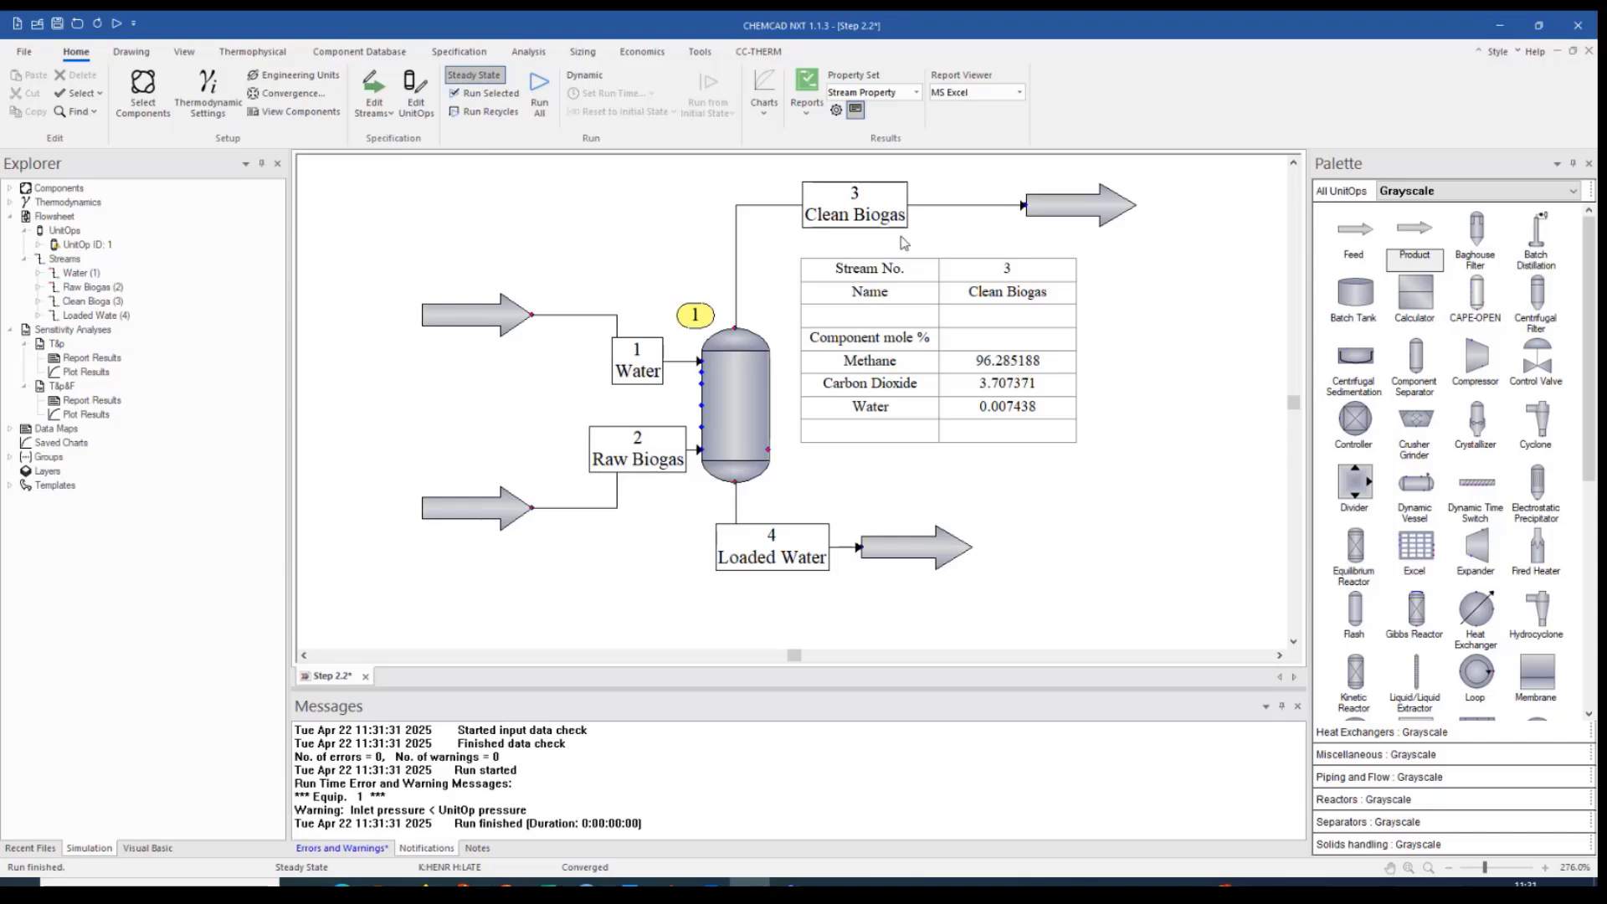
{"action": "double_click", "coordinate": [921, 205]}
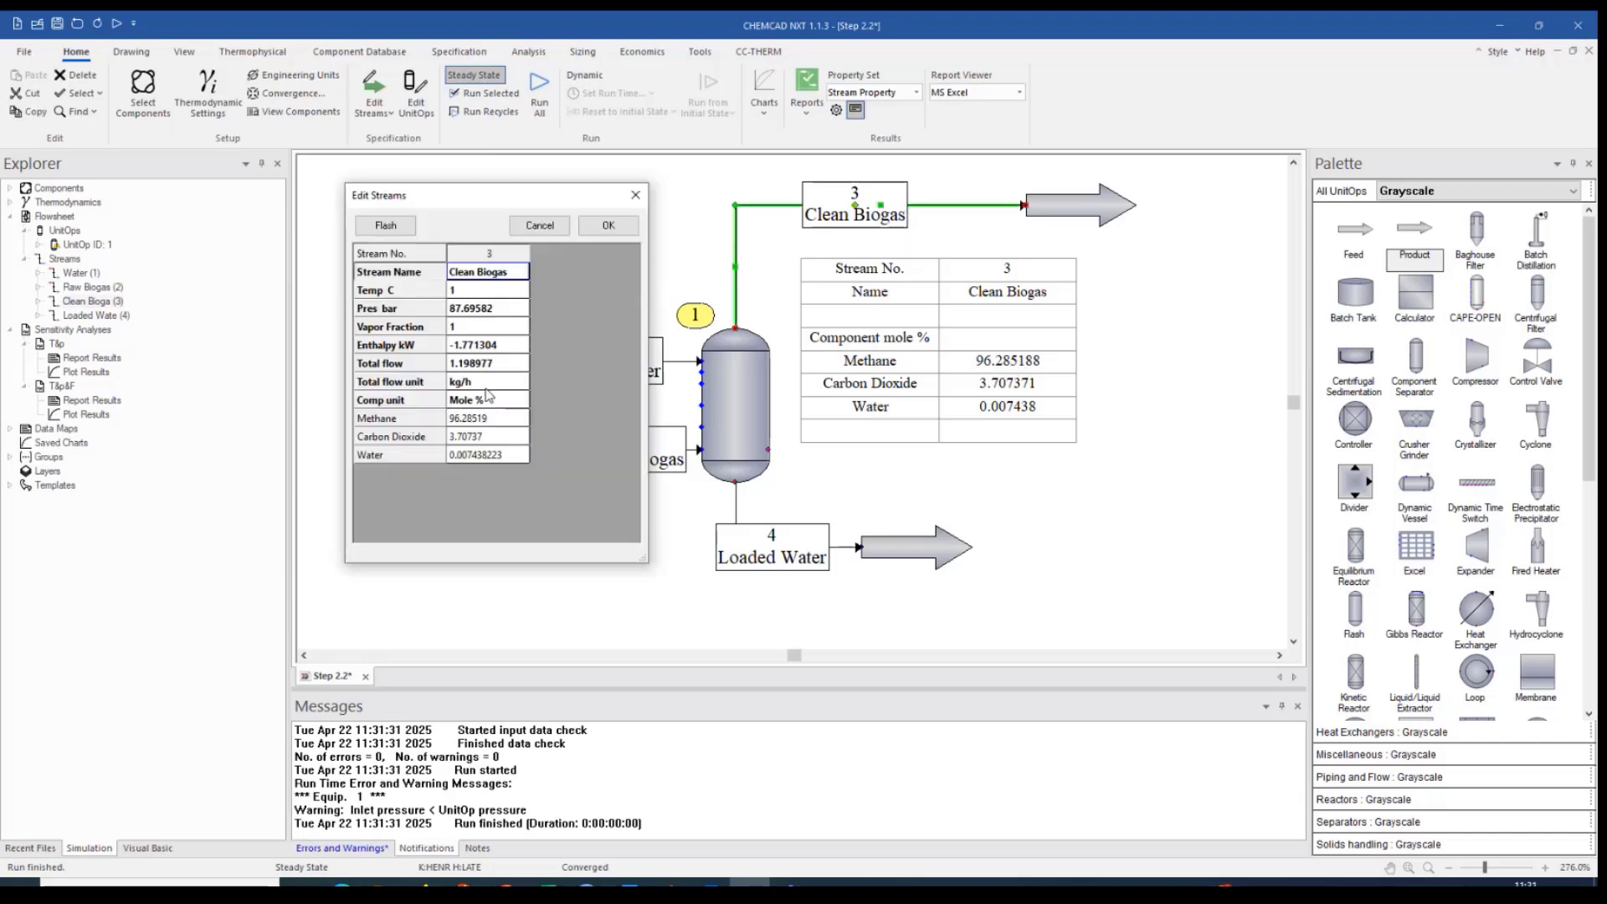